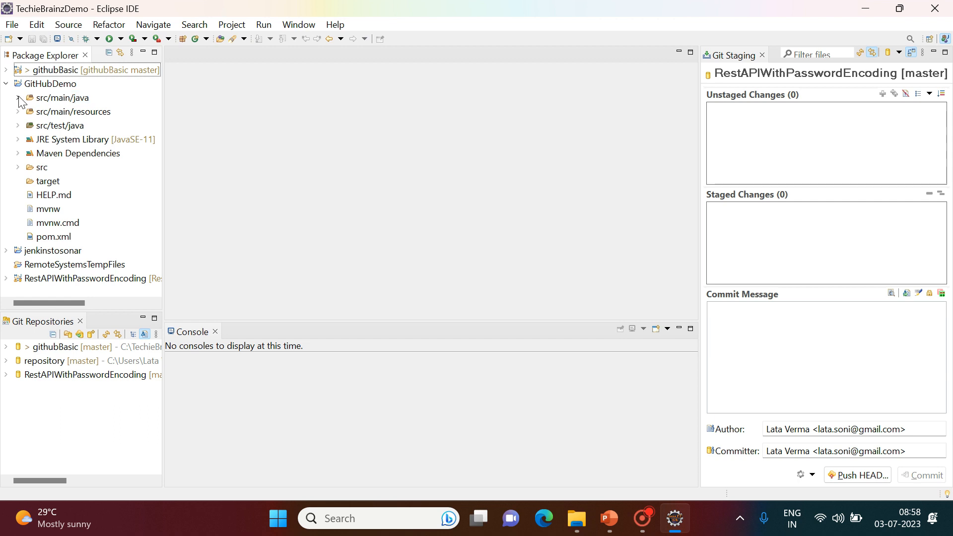
Widen Package Explorer and open GitHubDemoApplication.java from com.example.demo.
left_click(18, 98)
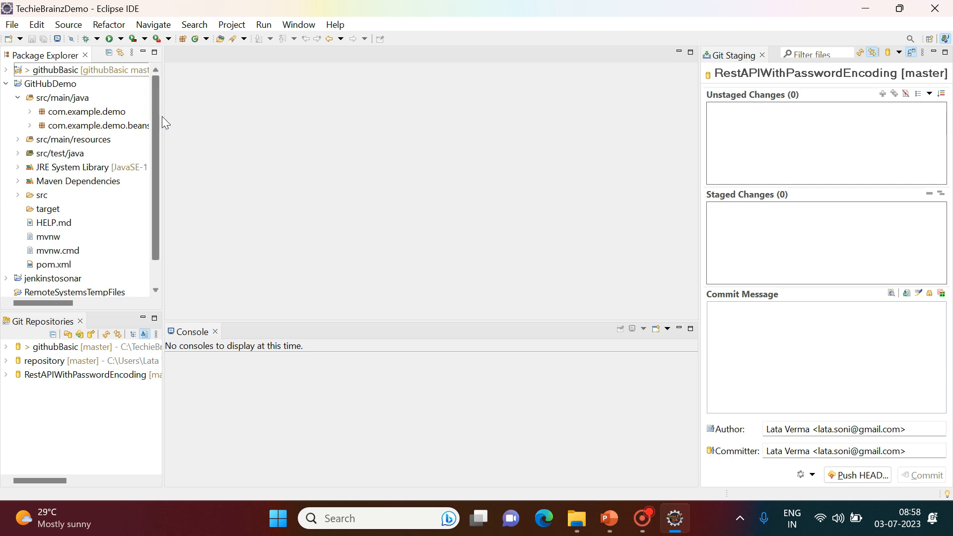
left_click_drag(165, 124, 236, 124)
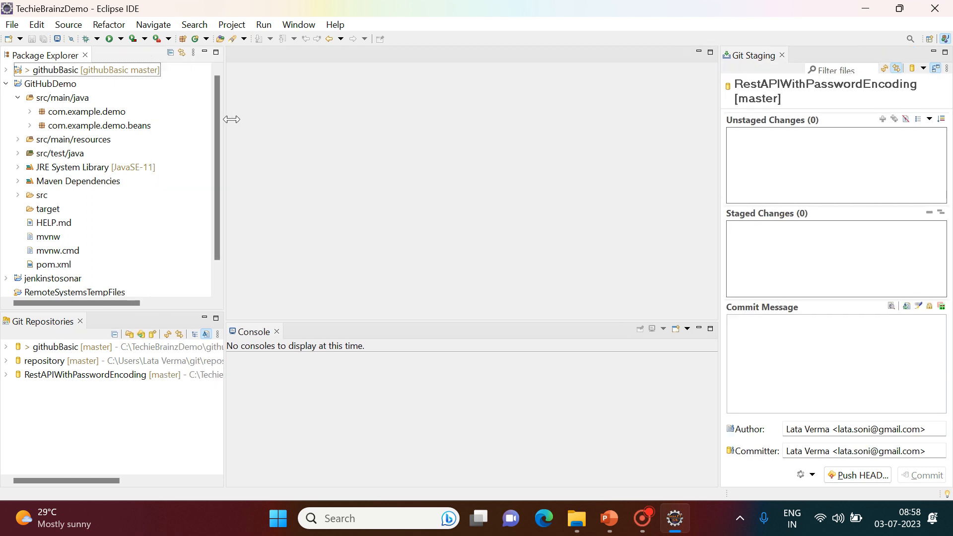
left_click(30, 112)
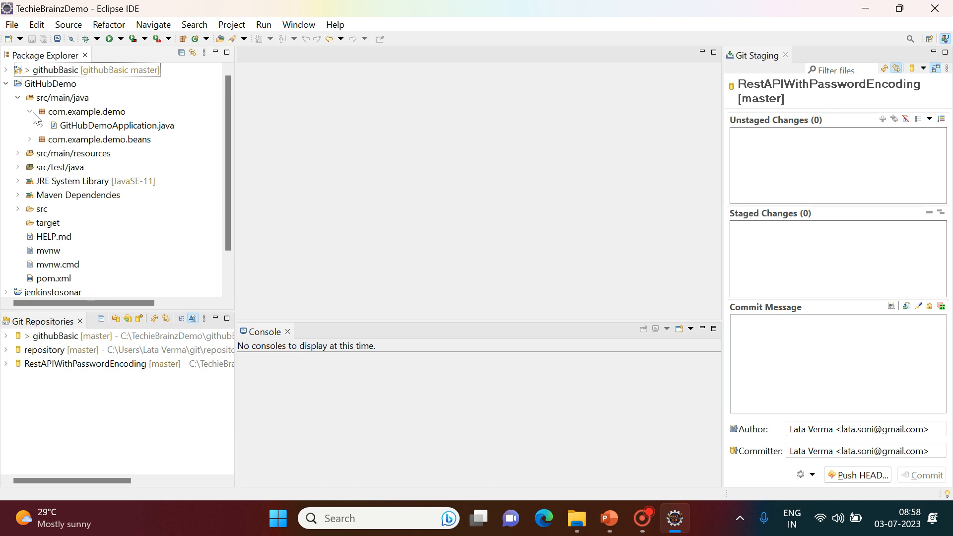
left_click(60, 125)
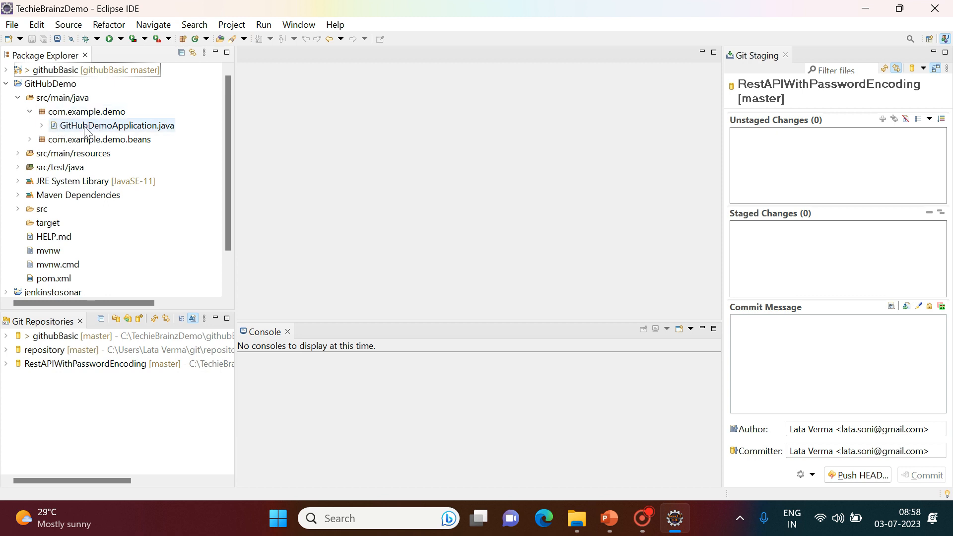
double_click(113, 131)
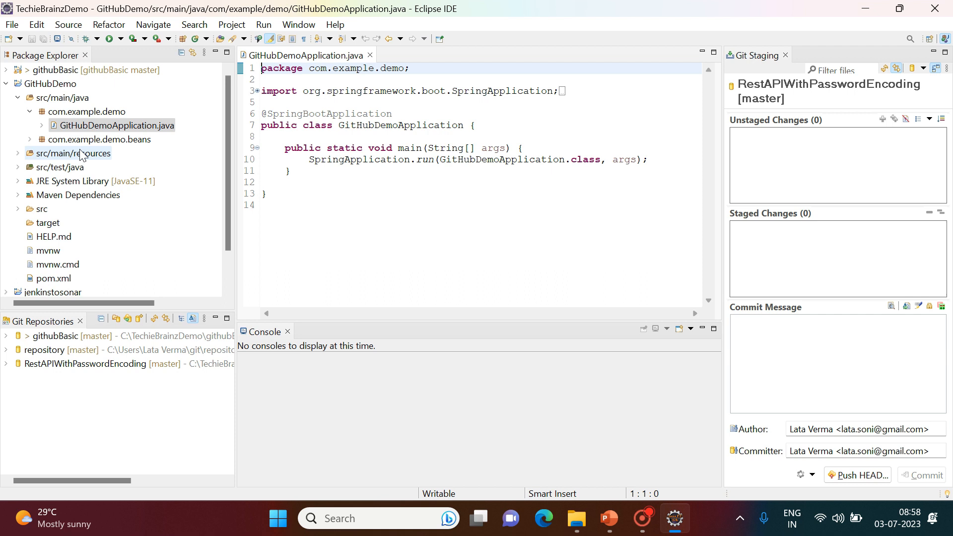
Open Demo1.java from com.example.demo.beans and highlight its print statement on line 6.
left_click(30, 112)
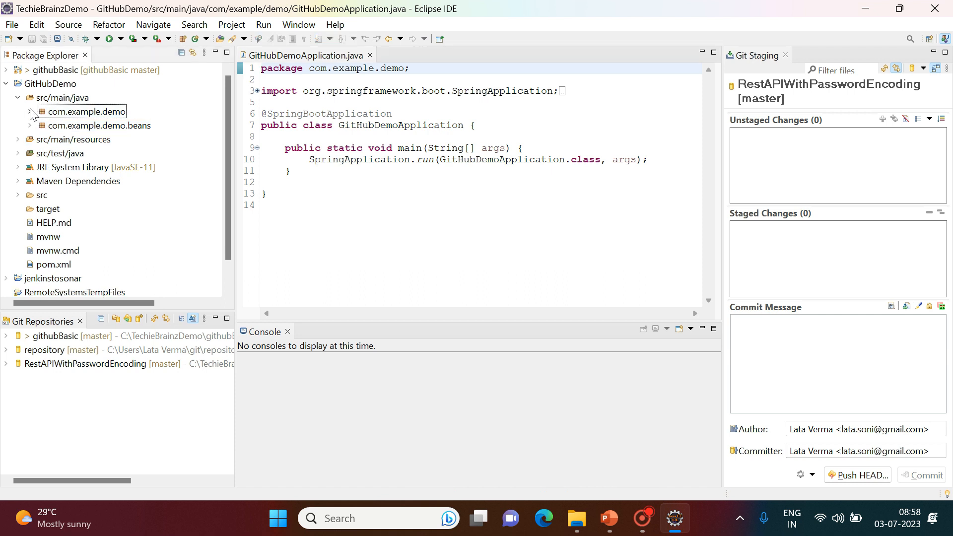
left_click(31, 126)
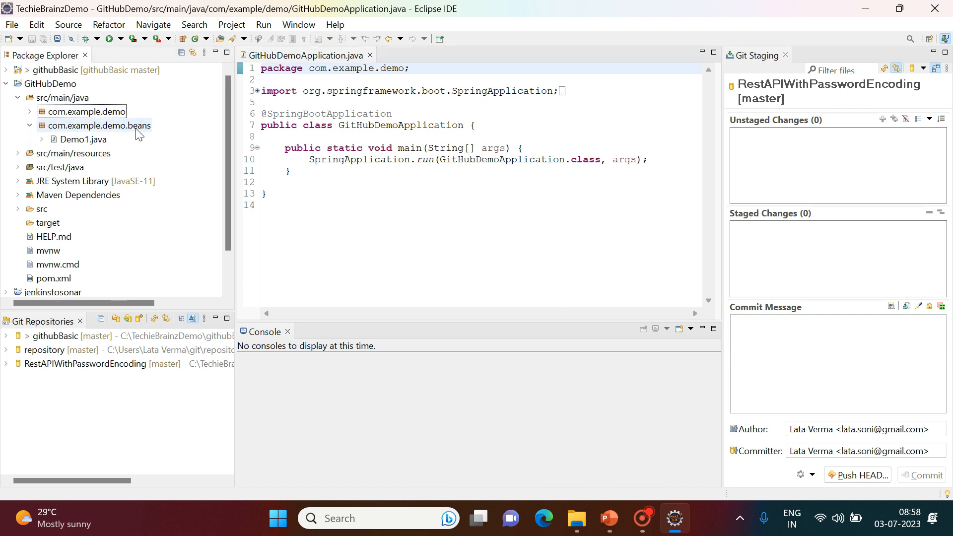
double_click(81, 140)
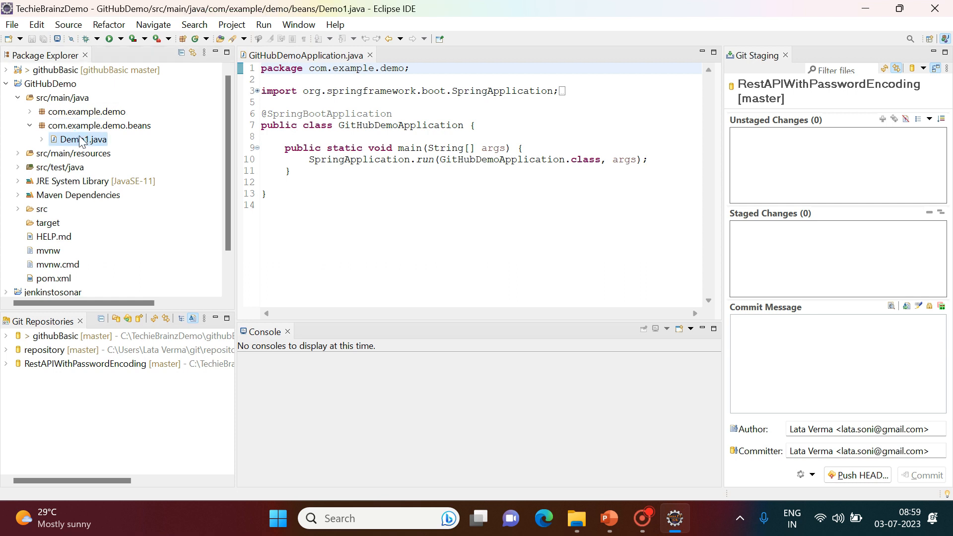
left_click_drag(314, 126, 583, 125)
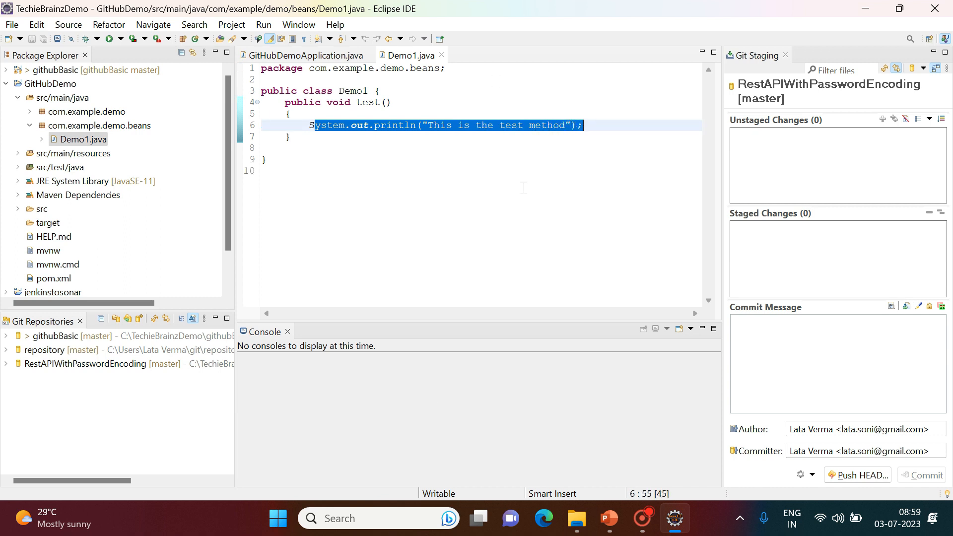
Collapse src/main/java and open the project's pom.xml to review it.
left_click(30, 126)
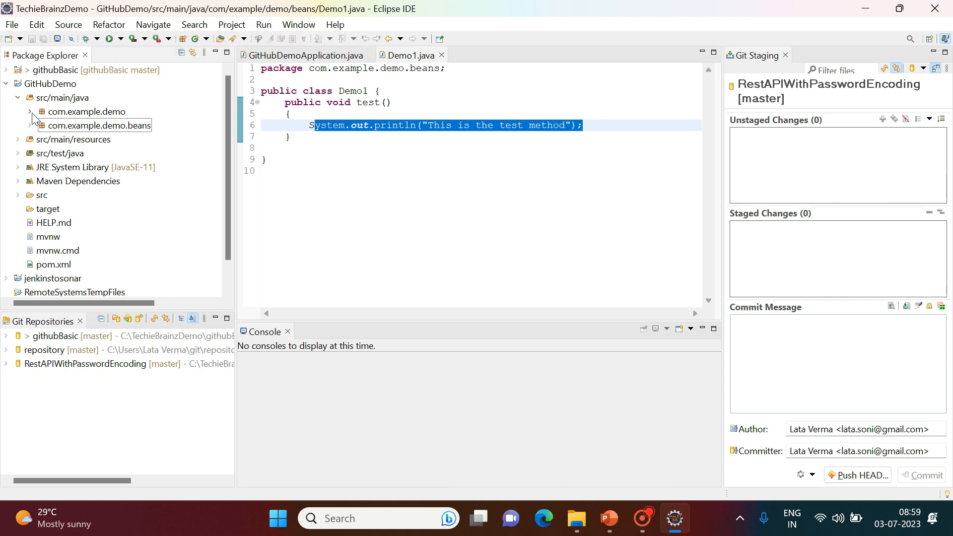
left_click(19, 98)
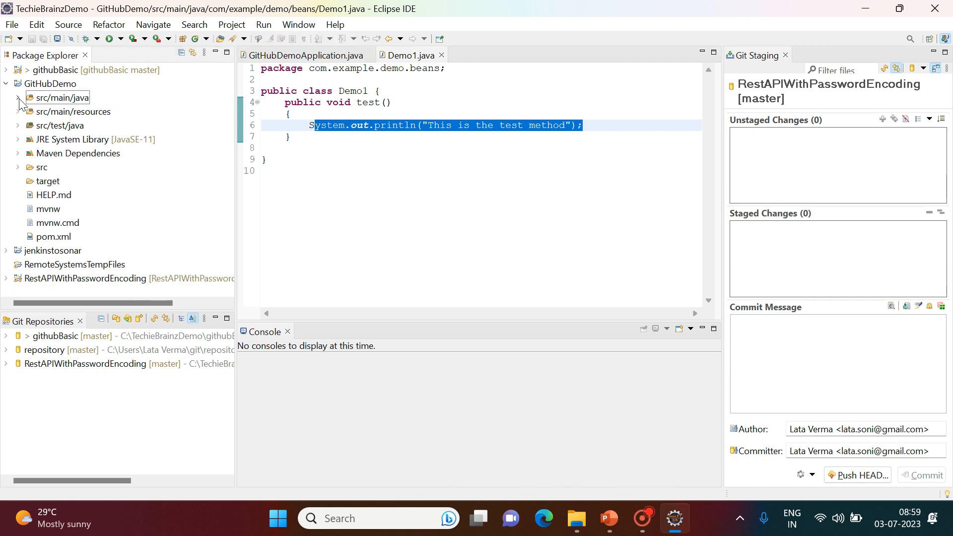
double_click(53, 237)
left_click_drag(710, 120, 714, 186)
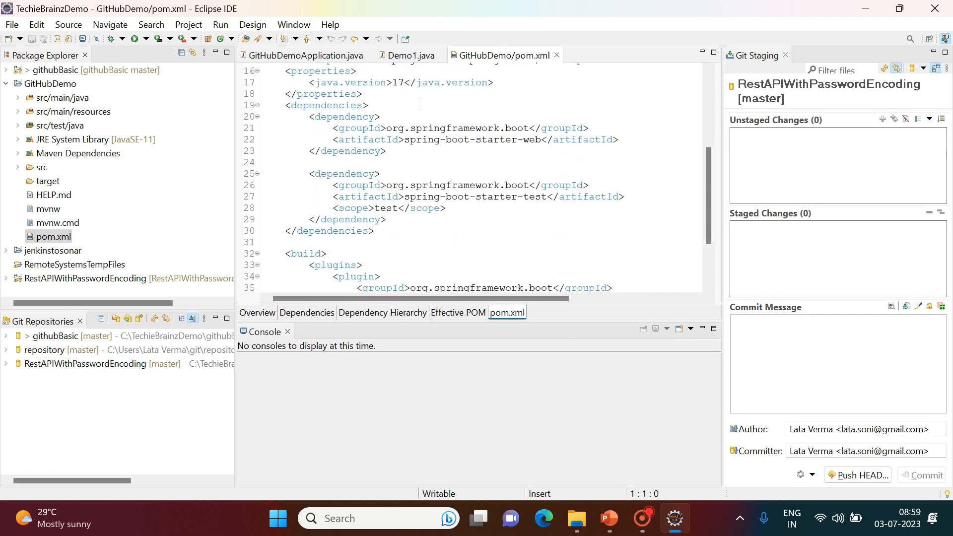
Close pom.xml, Demo1.java and GitHubDemoApplication.java, then collapse the GitHubDemo project.
left_click(557, 55)
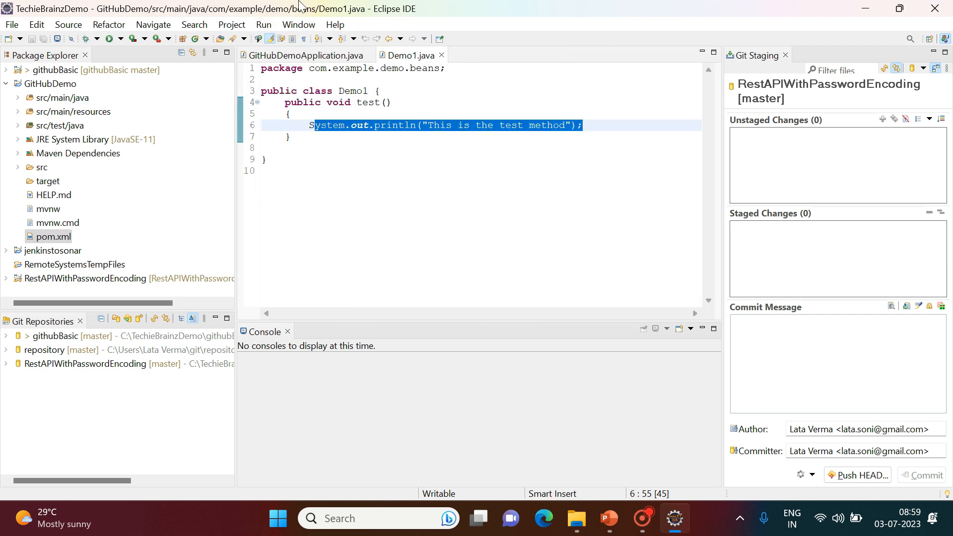
left_click(441, 55)
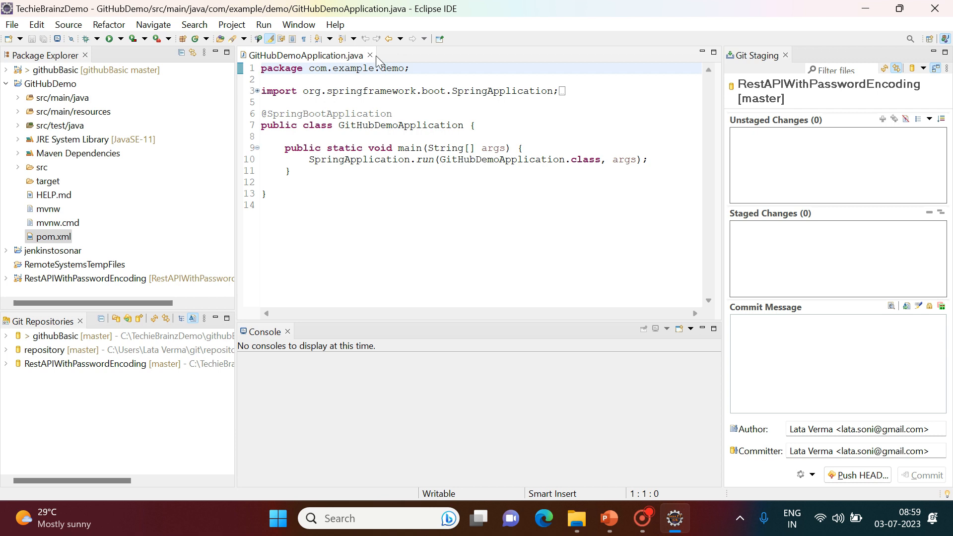
left_click(370, 55)
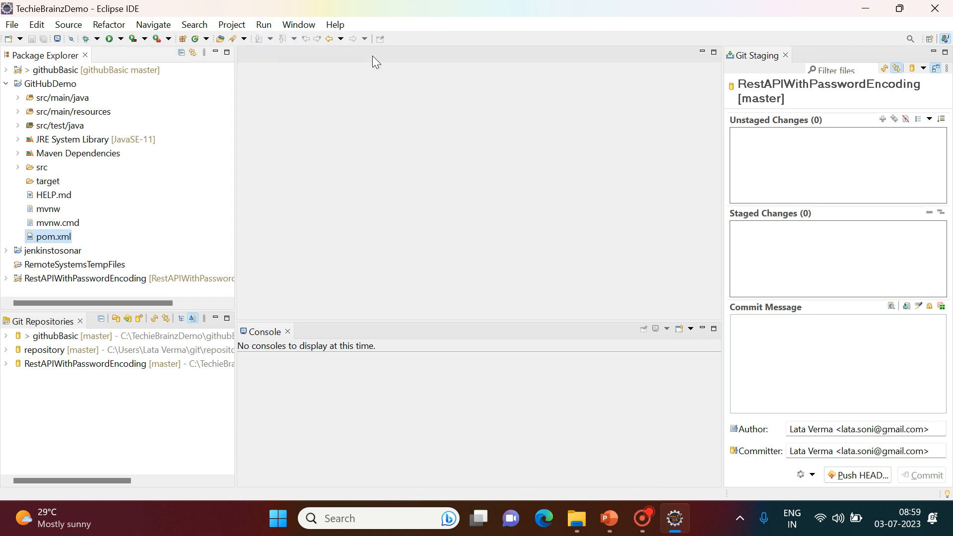
left_click(6, 84)
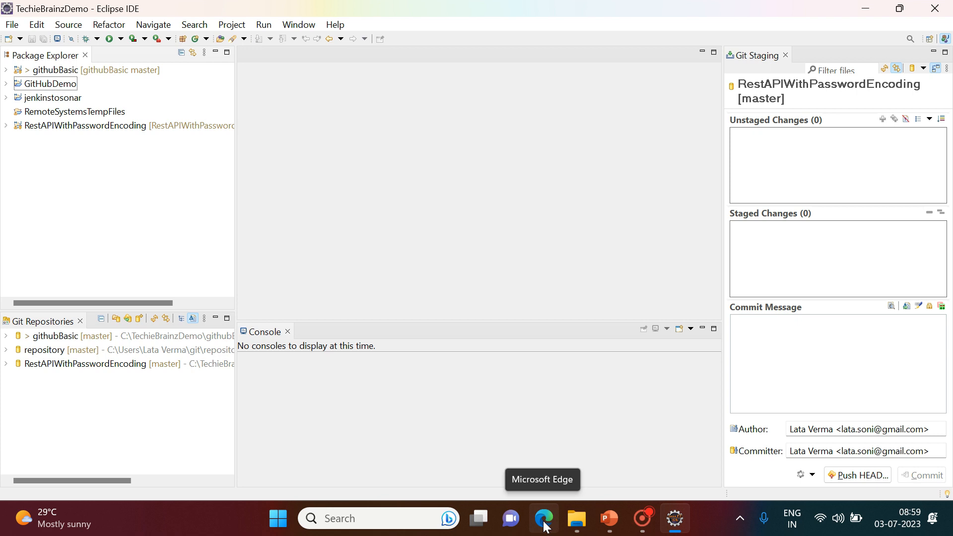
Launch Google Chrome from the Start menu search and go to github.com.
left_click(278, 518)
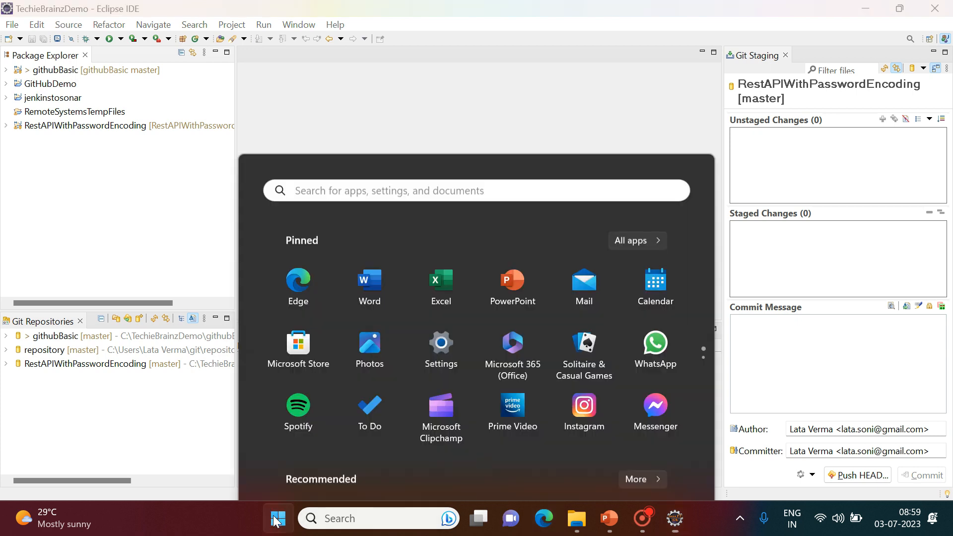
left_click(313, 71)
type("chrome")
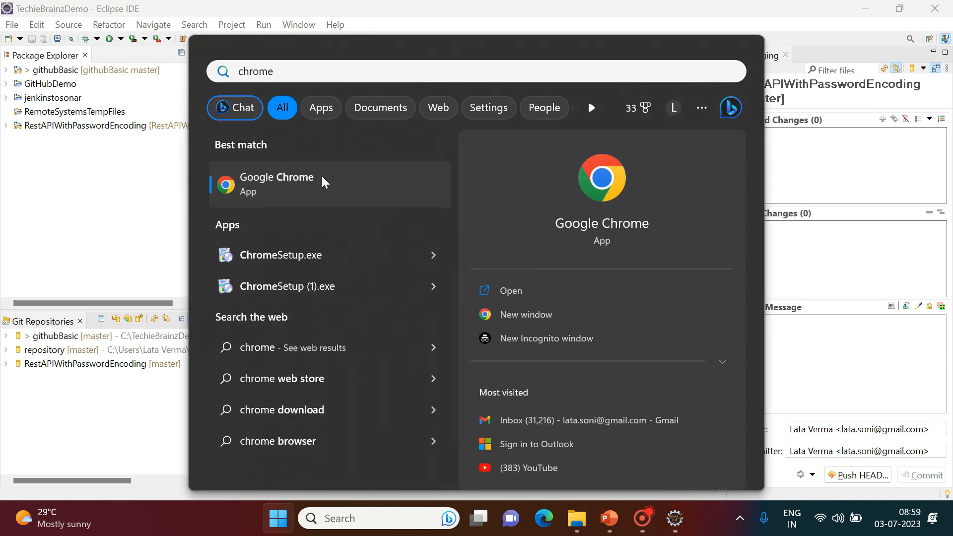
left_click(323, 178)
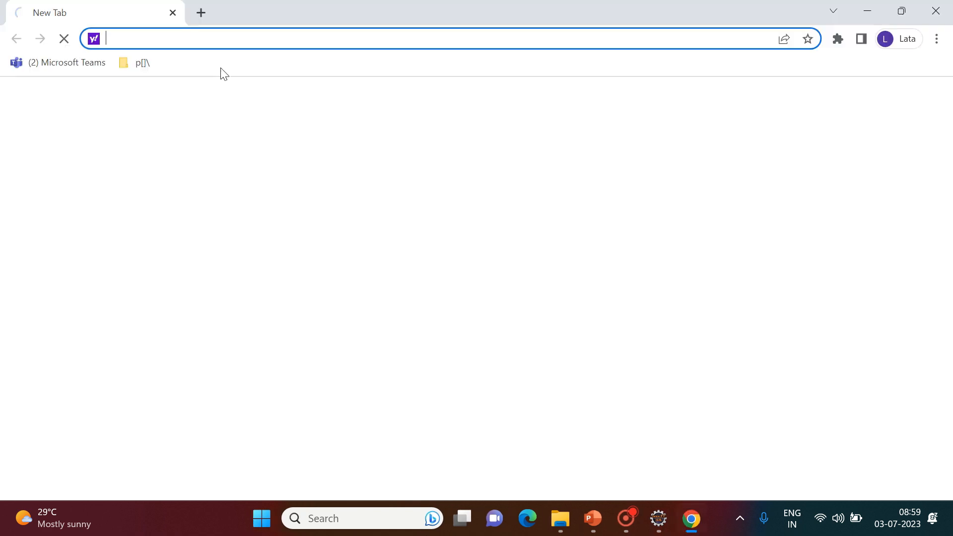
type("github.com")
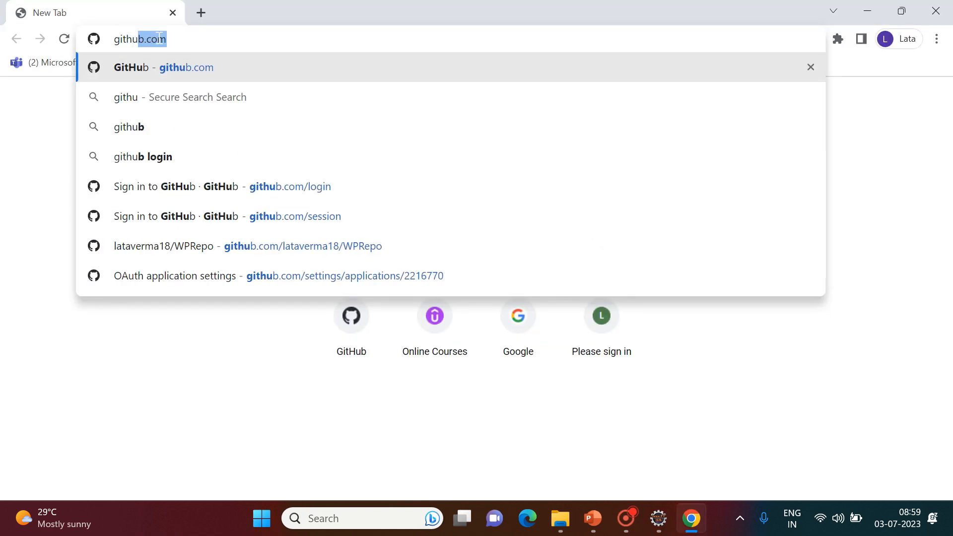
key("Return")
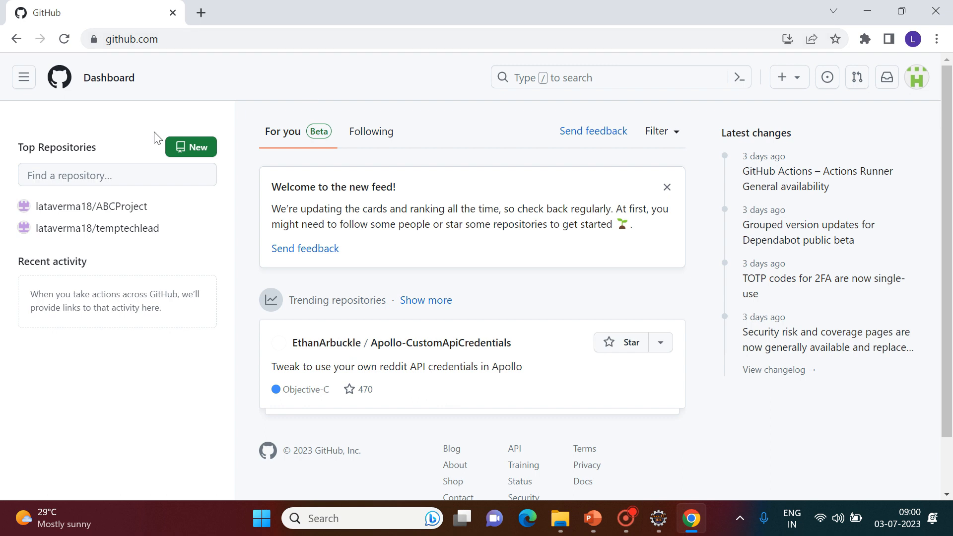
Create a new Private repository named BasicDemos from the + > New repository menu.
left_click(784, 82)
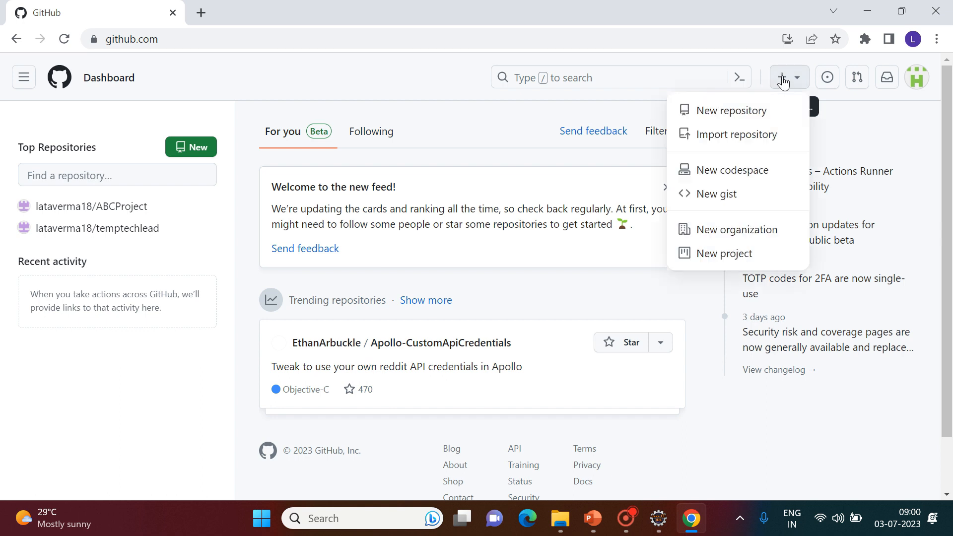
left_click(704, 114)
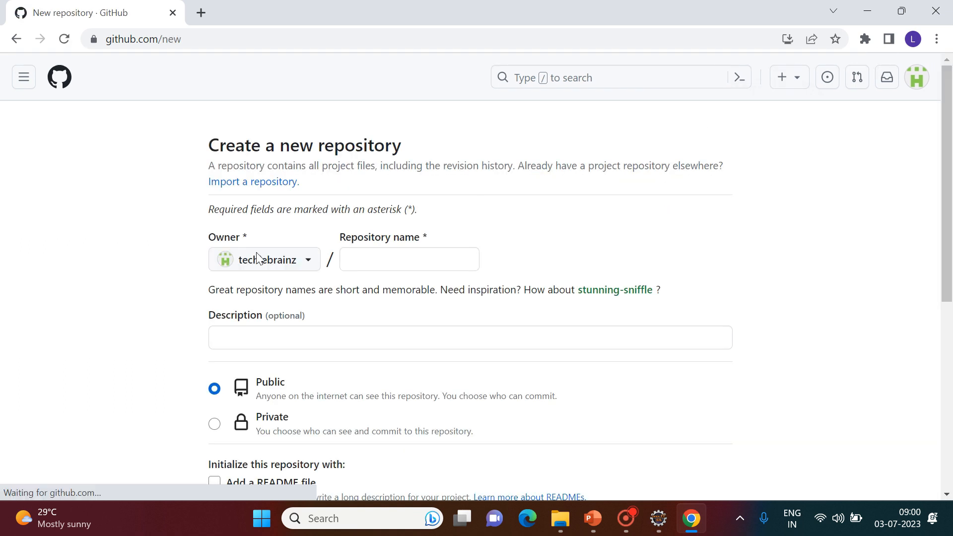
left_click(387, 259)
type("BasicG")
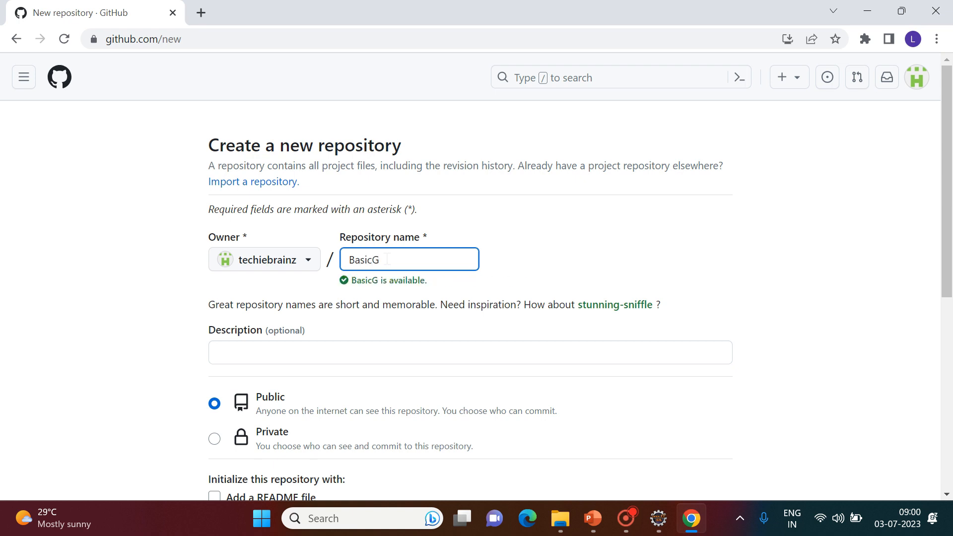
key("BackSpace")
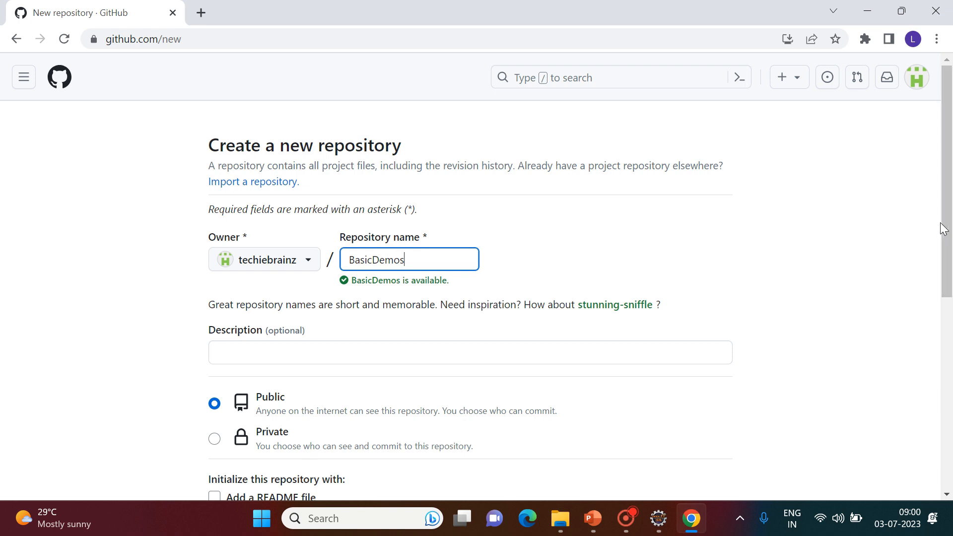
left_click_drag(948, 226, 950, 272)
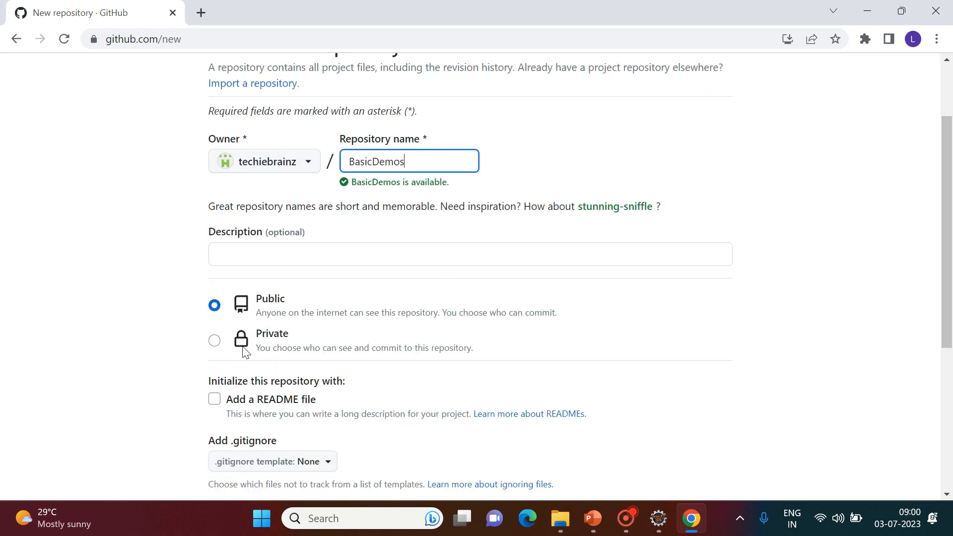
left_click(215, 342)
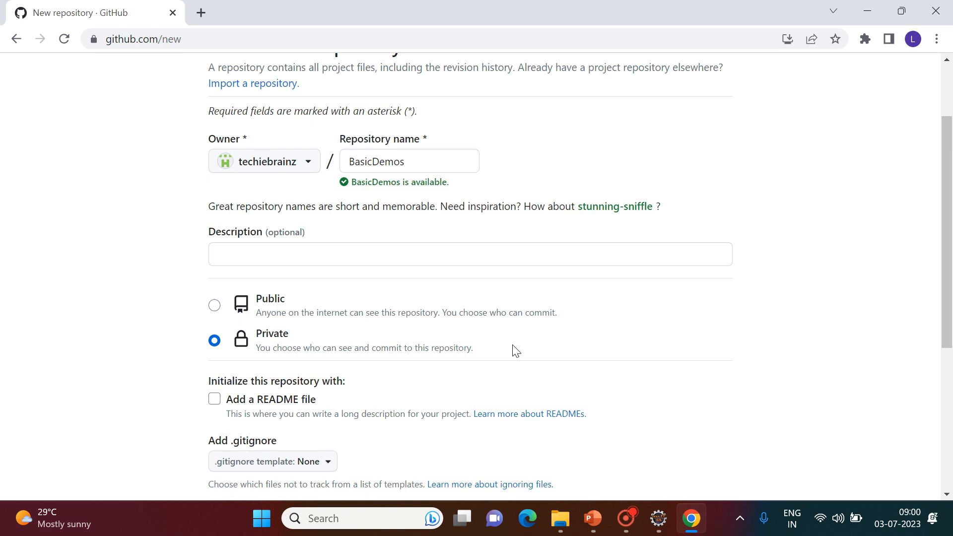
left_click_drag(948, 278, 951, 407)
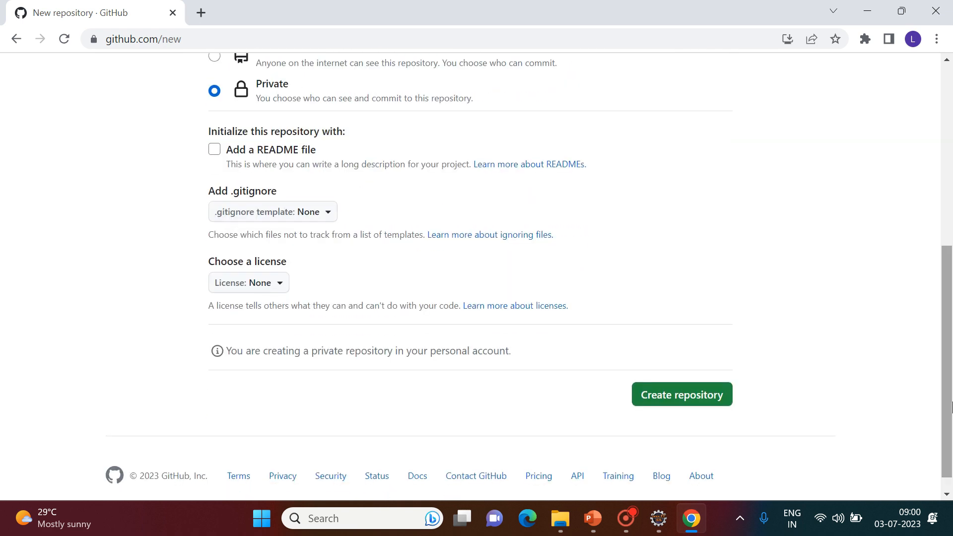
left_click(658, 403)
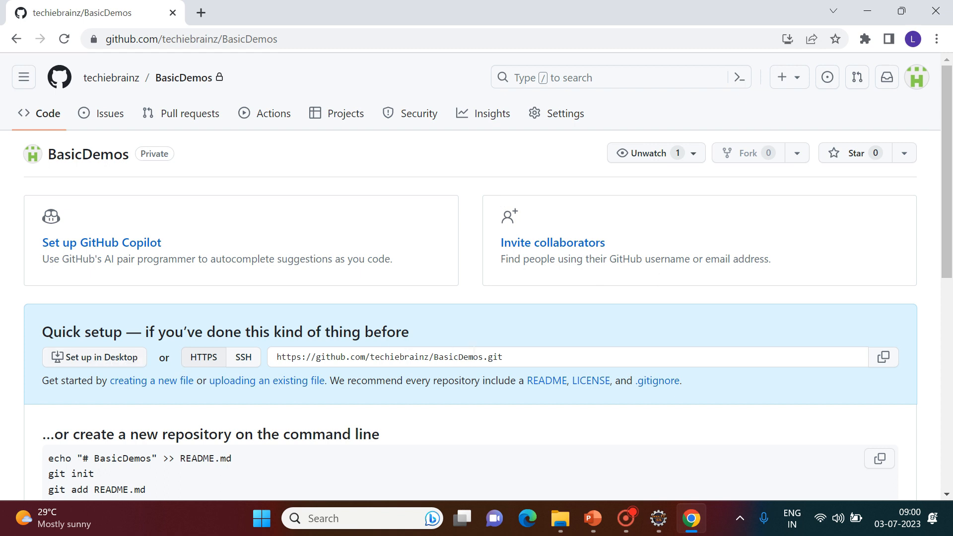
Select the BasicDemos HTTPS clone URL on the quick setup page.
left_click(474, 356)
scroll(475, 350, "down", 2)
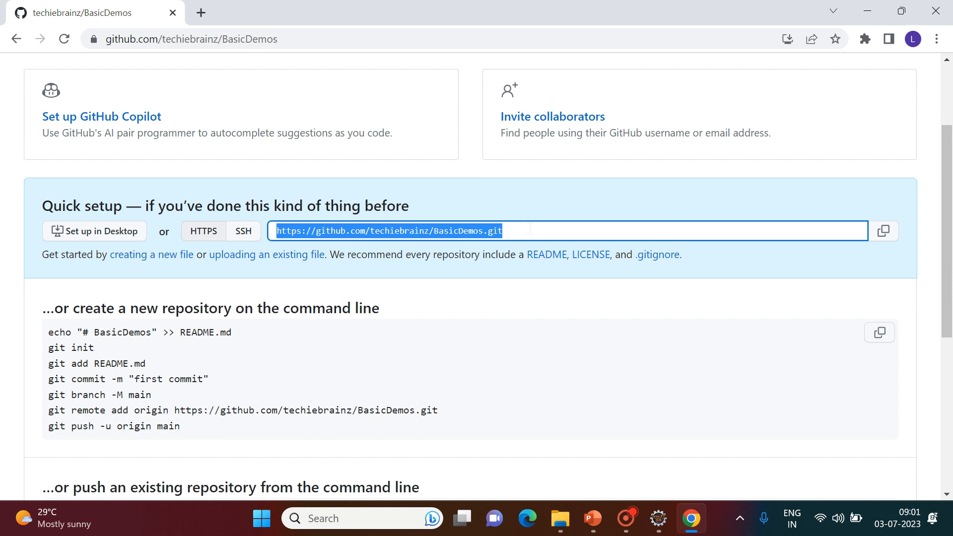
scroll(531, 228, "down", 5)
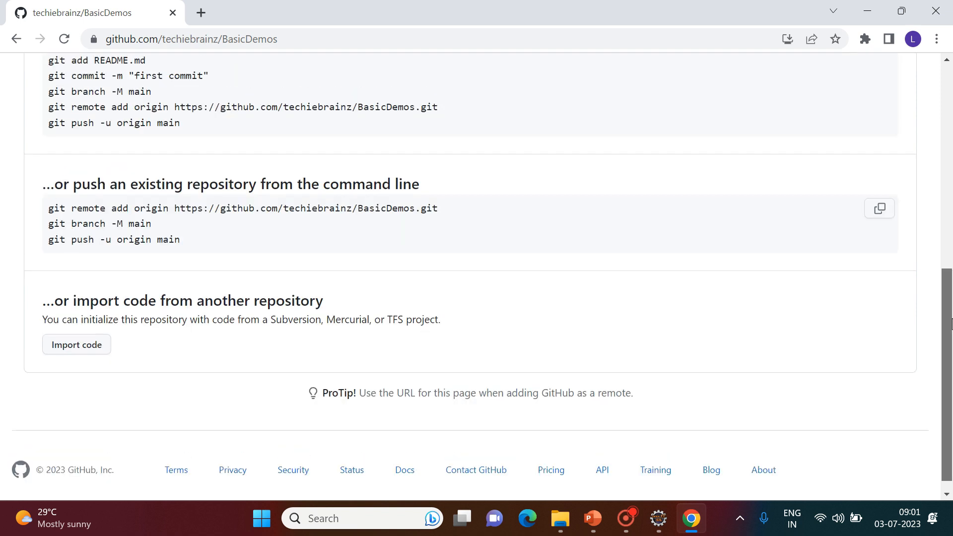
scroll(530, 228, "up", 7)
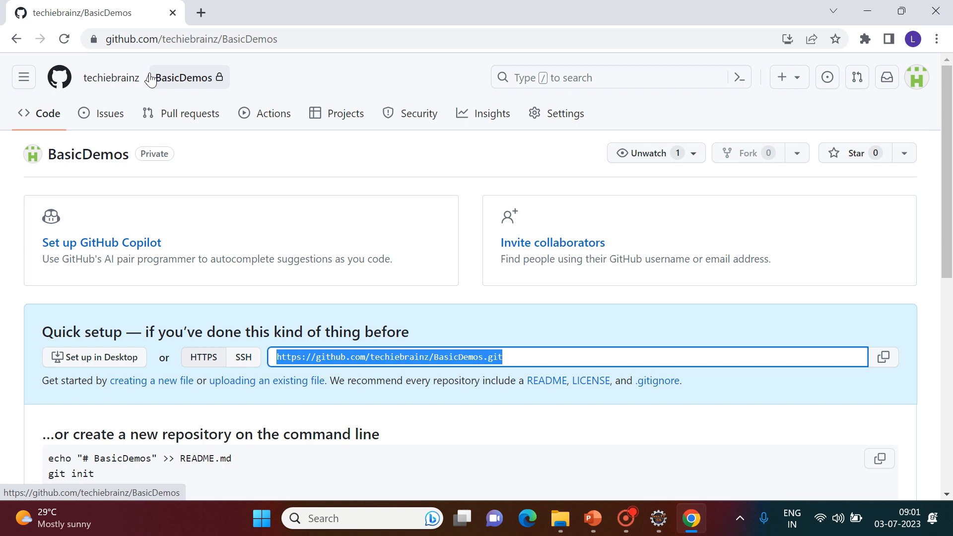
Check the techiebrainz Repositories list, which shows BasicDemos as the only private repository.
left_click(135, 80)
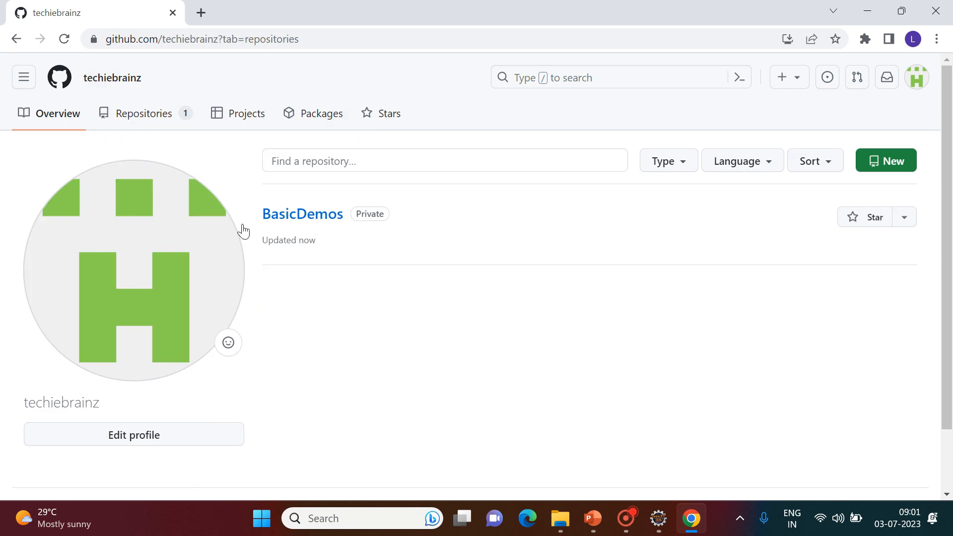
left_click(309, 221)
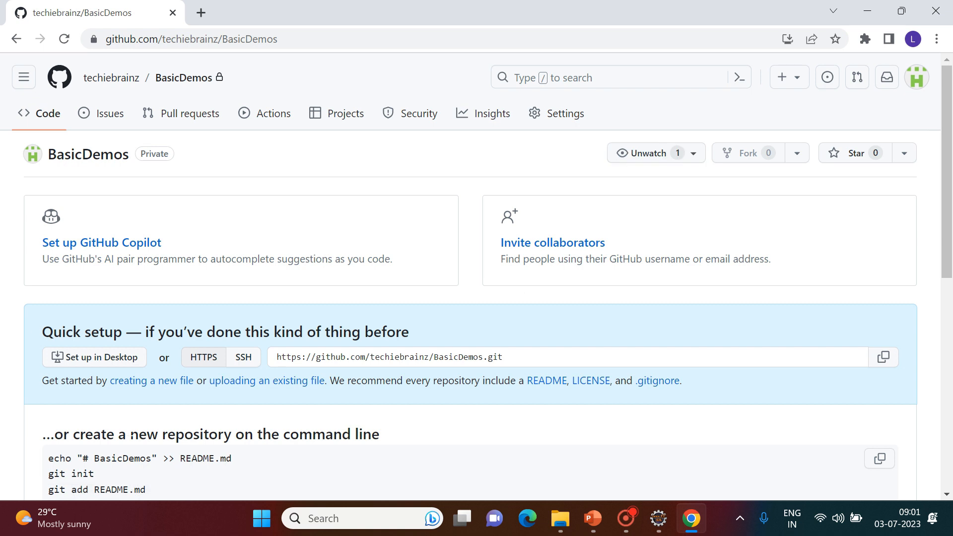
left_click_drag(949, 207, 927, 153)
left_click(184, 81)
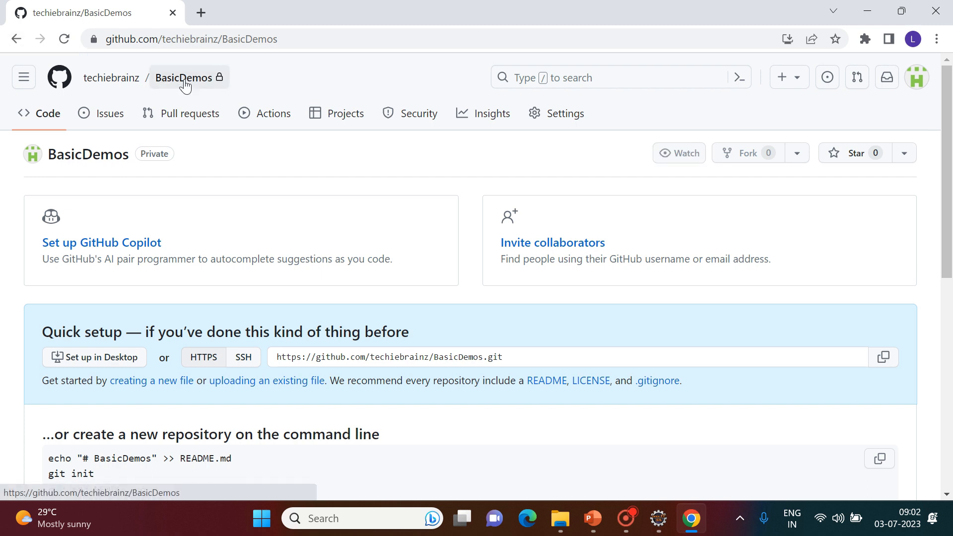
left_click(104, 82)
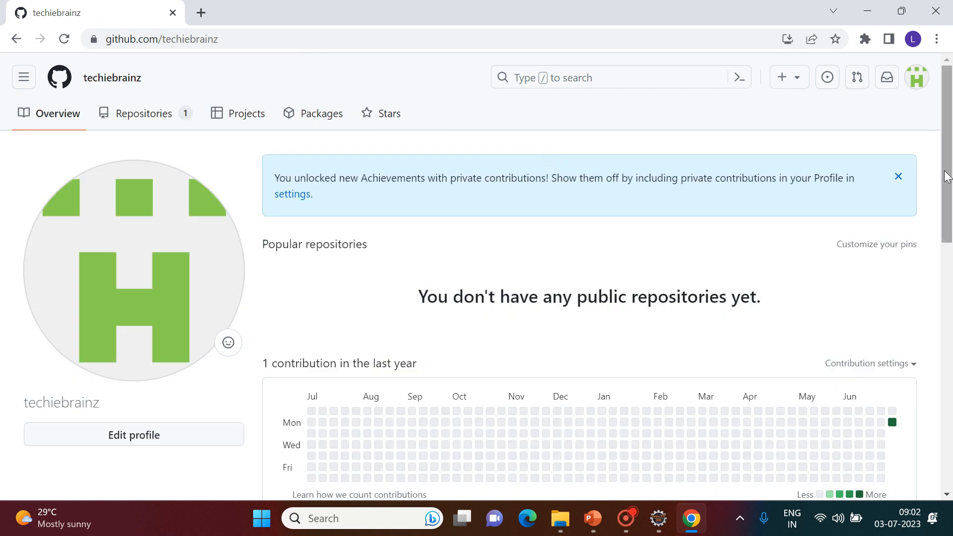
scroll(952, 221, "down", 2)
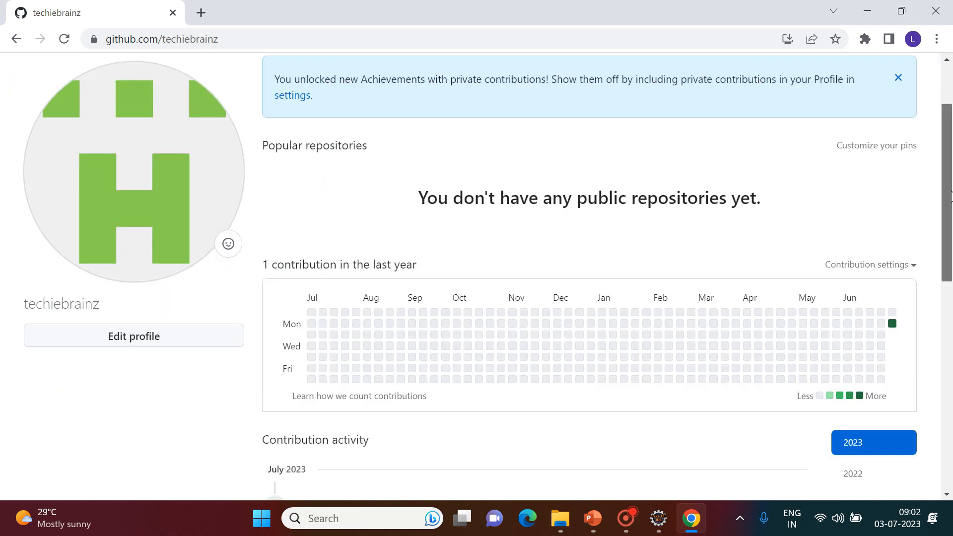
scroll(409, 77, "up", 2)
left_click(132, 119)
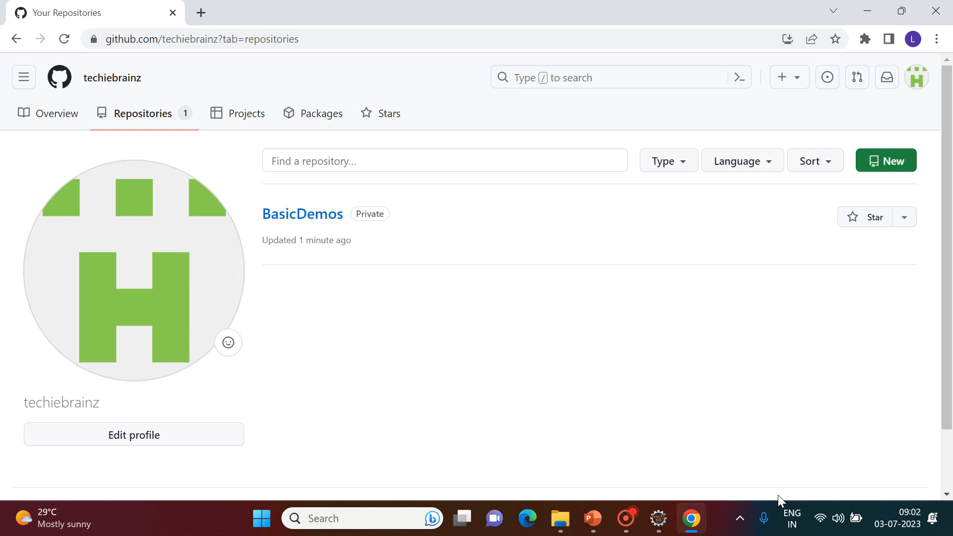
Switch from the browser back to Eclipse IDE via the taskbar.
left_click(665, 529)
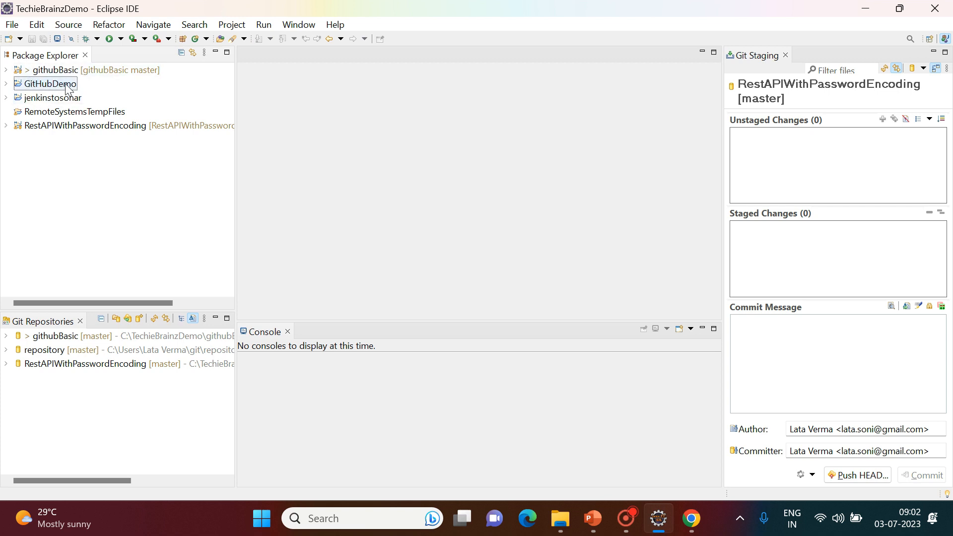
left_click(866, 10)
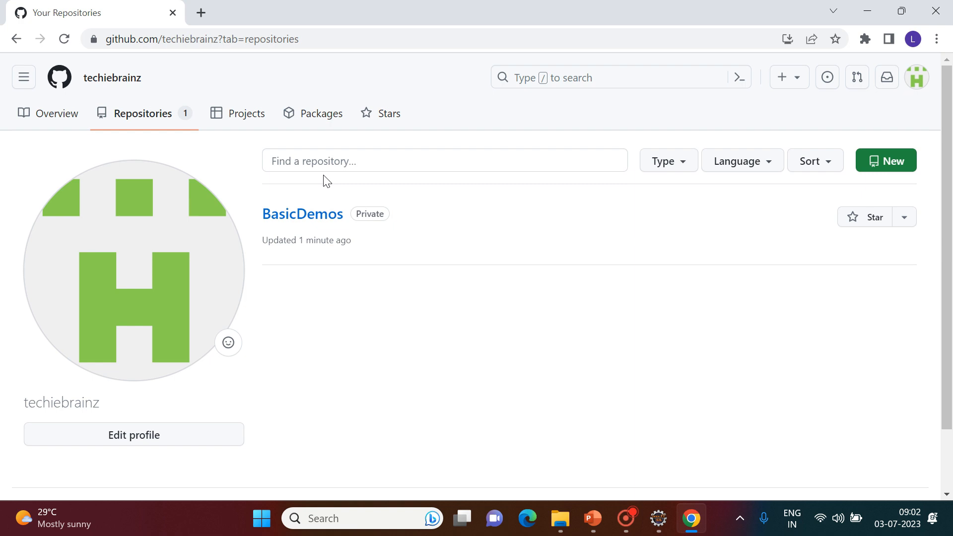
left_click(658, 518)
Share GitHubDemo via Team > Share Project, creating a new Git repository in its project folder.
left_click(52, 85)
right_click(51, 85)
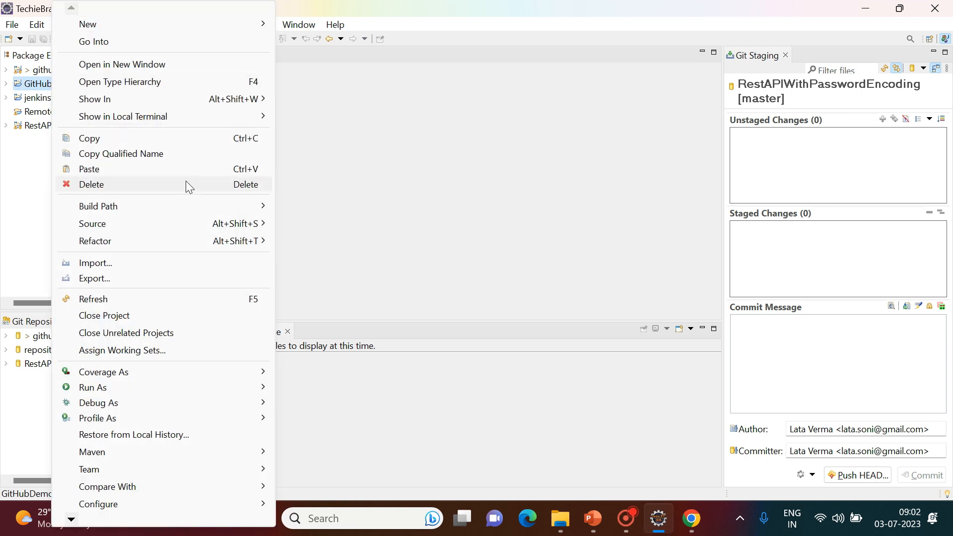
mouse_move(162, 472)
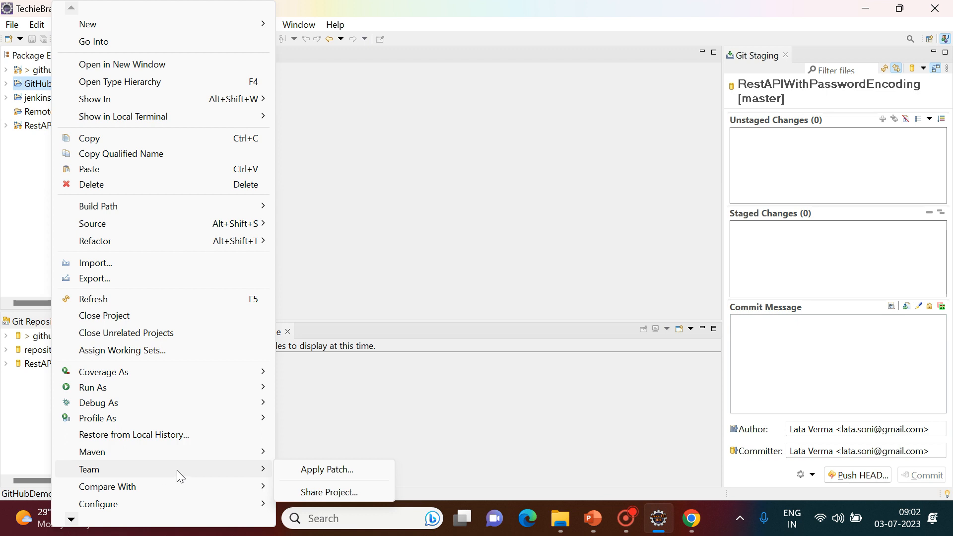
left_click(322, 492)
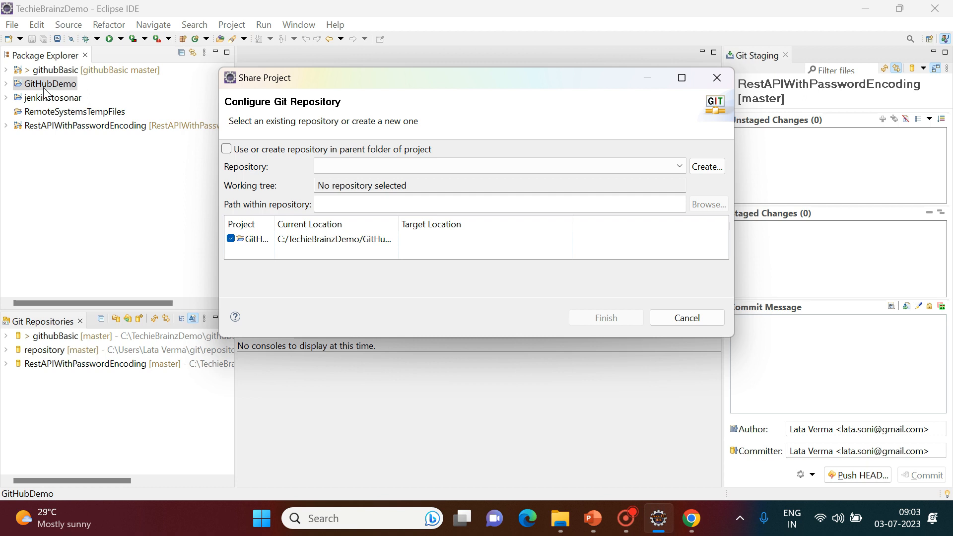
left_click(226, 149)
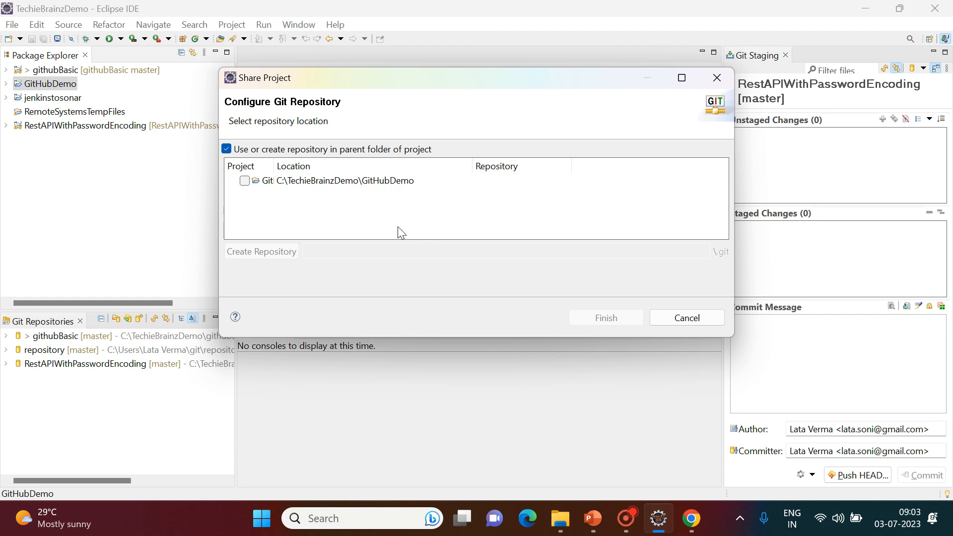
left_click(255, 183)
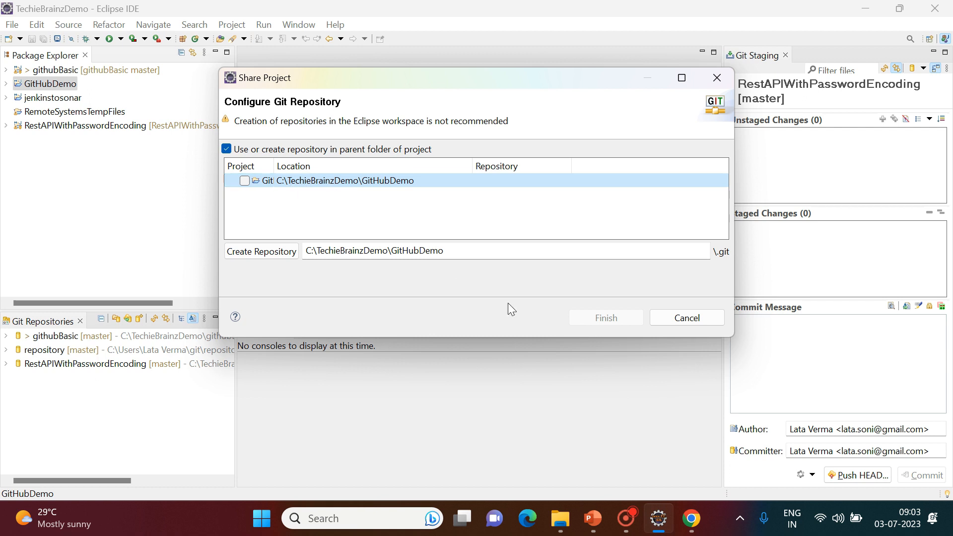
left_click(246, 251)
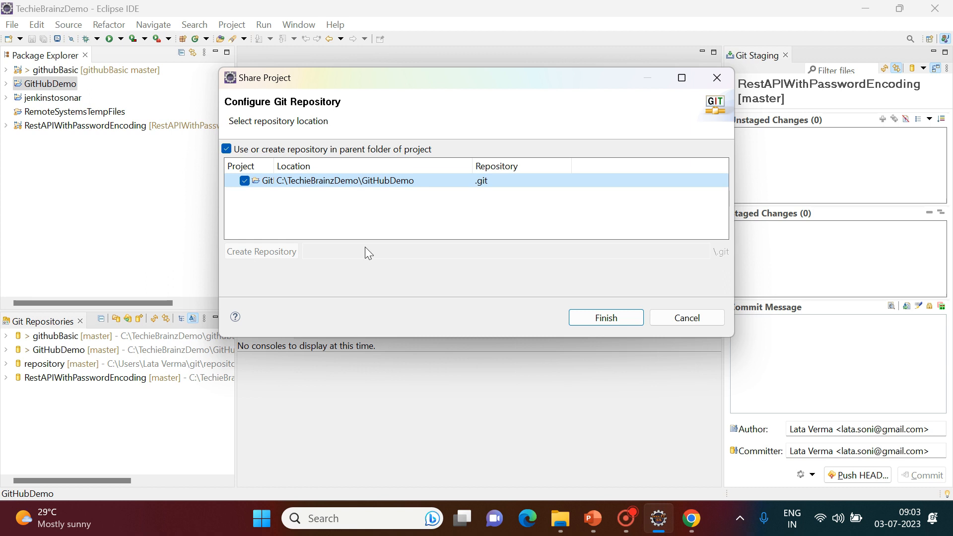
left_click(606, 321)
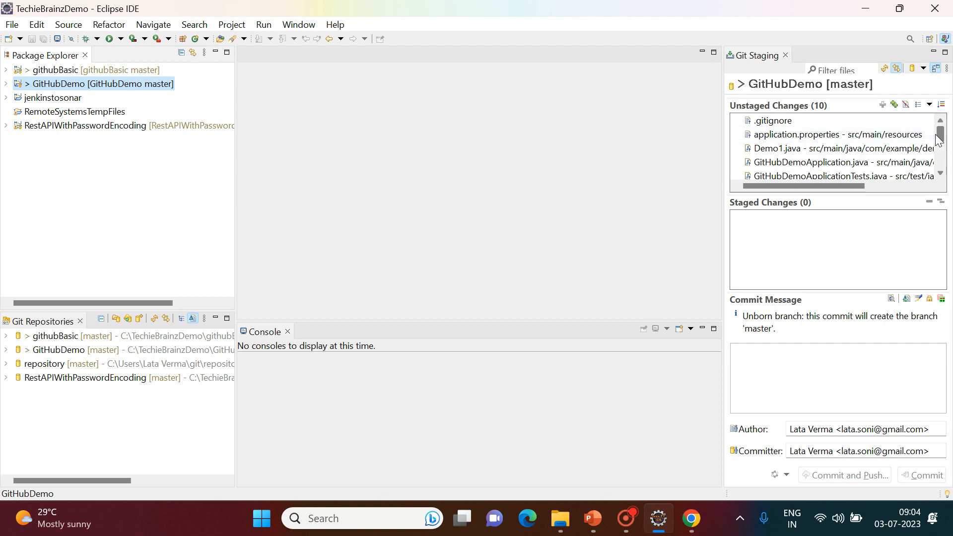
Scroll the Unstaged Changes list to see all ten files, including mvnw, mvnw.cmd and pom.xml.
left_click_drag(941, 141, 942, 178)
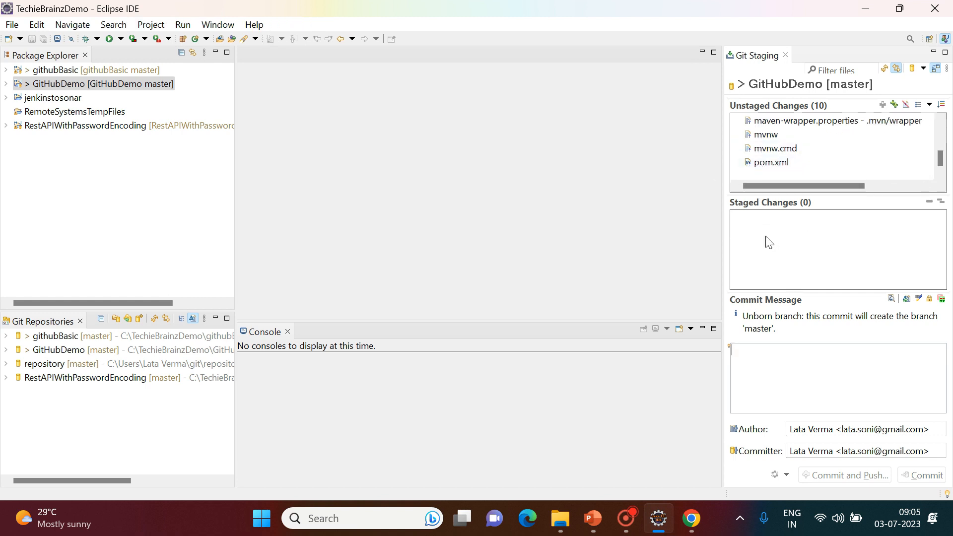
left_click(596, 521)
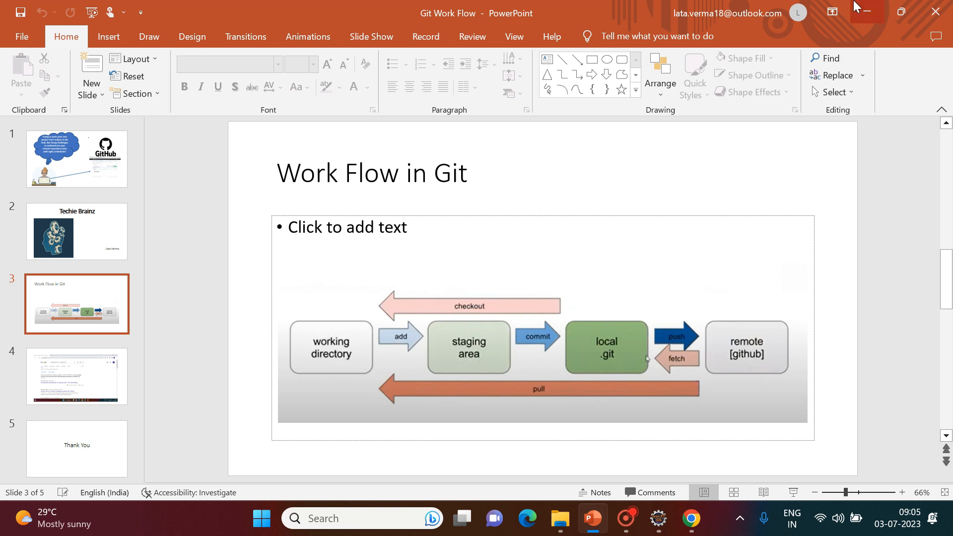
left_click(867, 12)
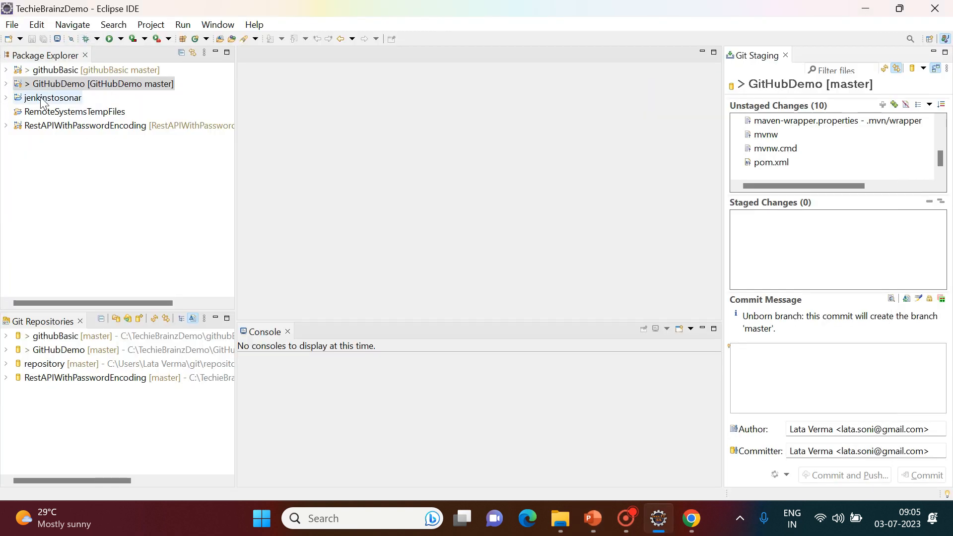
Stage all ten GitHubDemo files with Team > Add to Index.
right_click(92, 84)
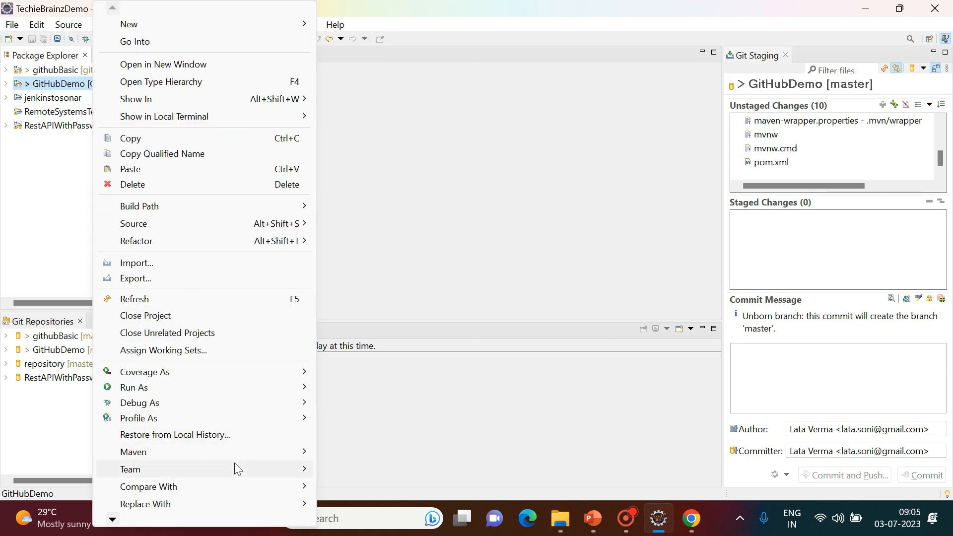
mouse_move(239, 470)
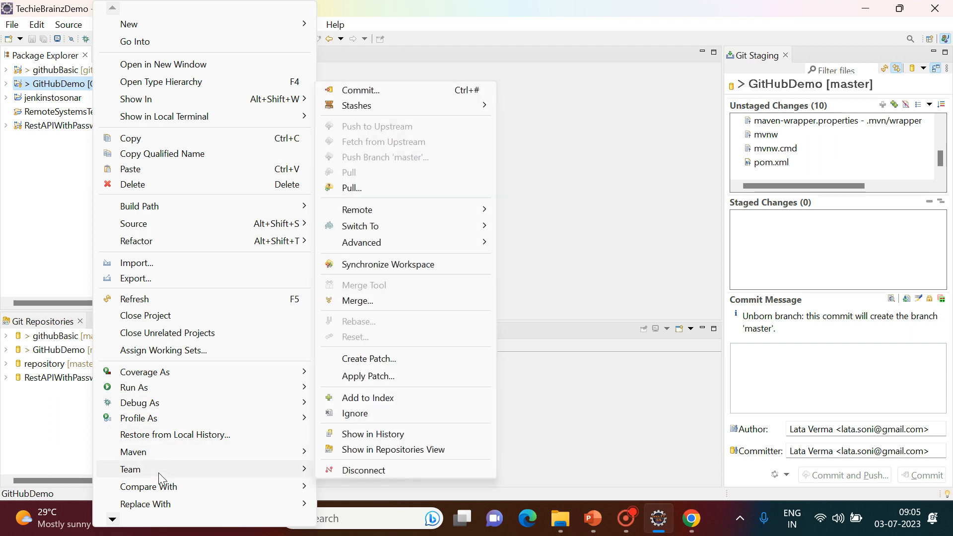
left_click(368, 398)
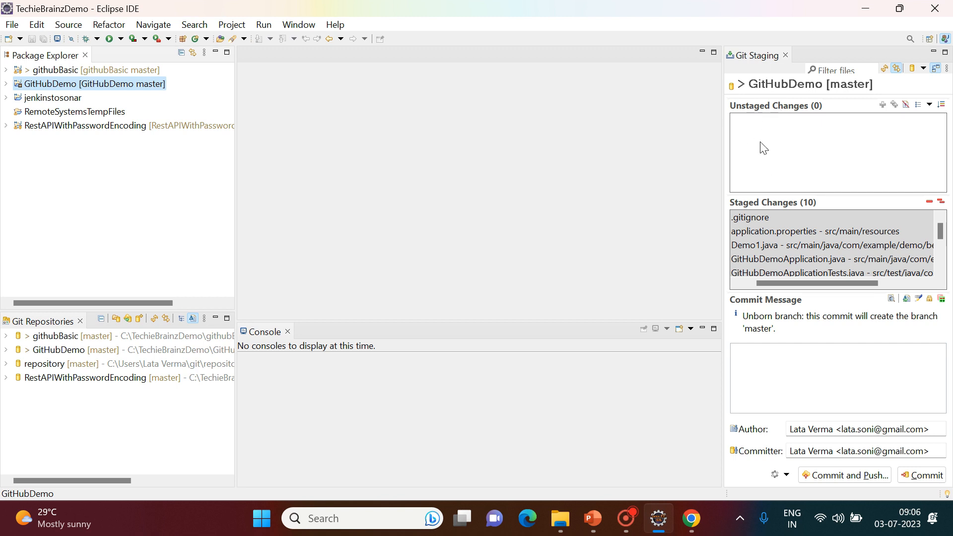
left_click_drag(778, 272, 780, 274)
Start a commit for GitHubDemo with message 'Initial Commit', then bring up the Git Work Flow slide.
left_click(6, 84)
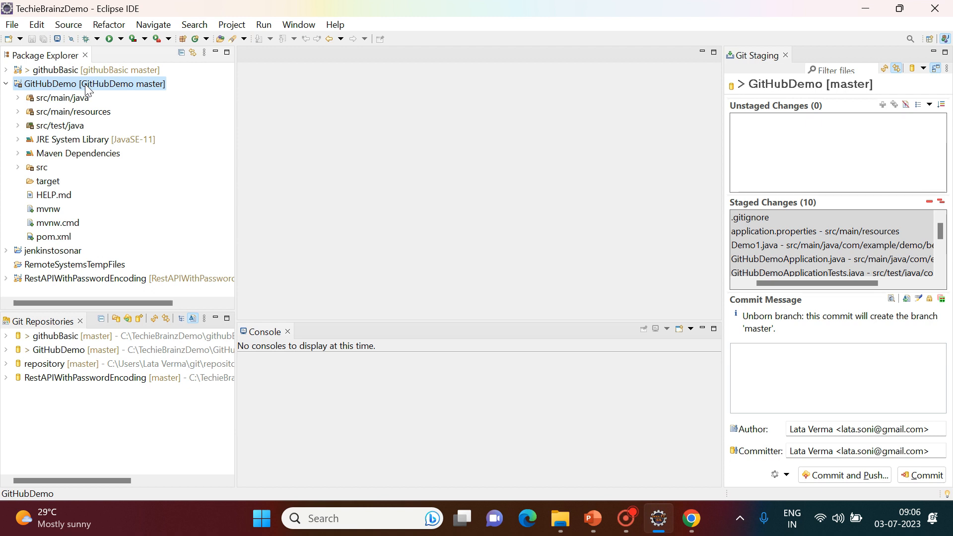
right_click(86, 88)
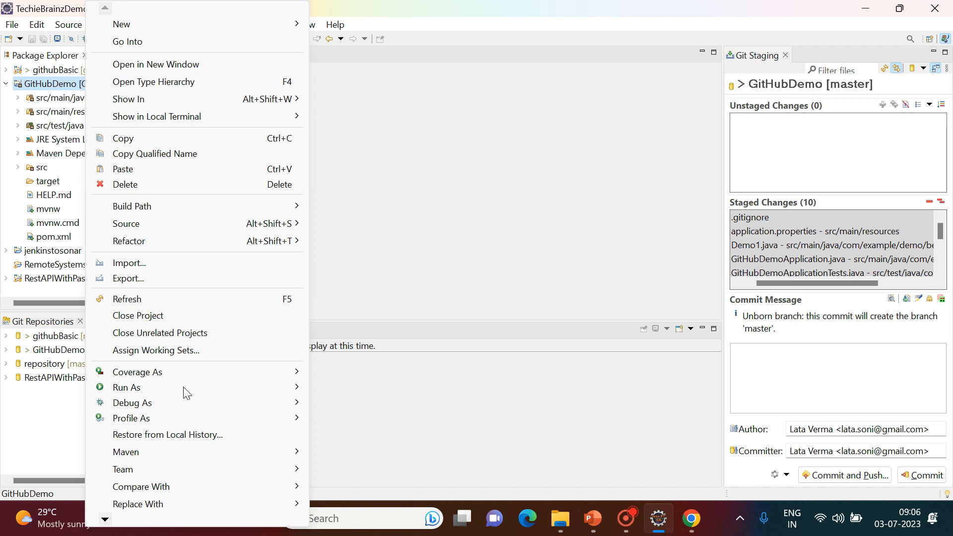
mouse_move(214, 469)
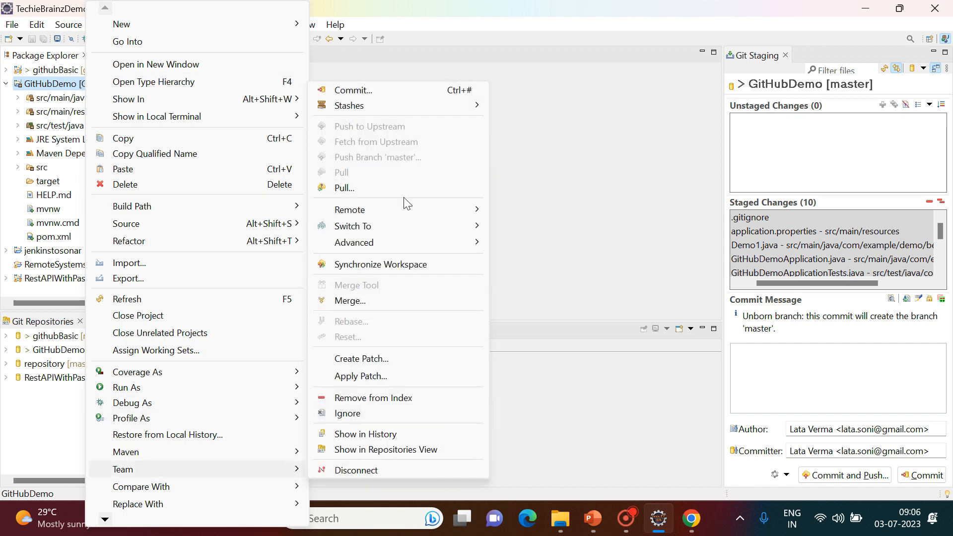
left_click(364, 91)
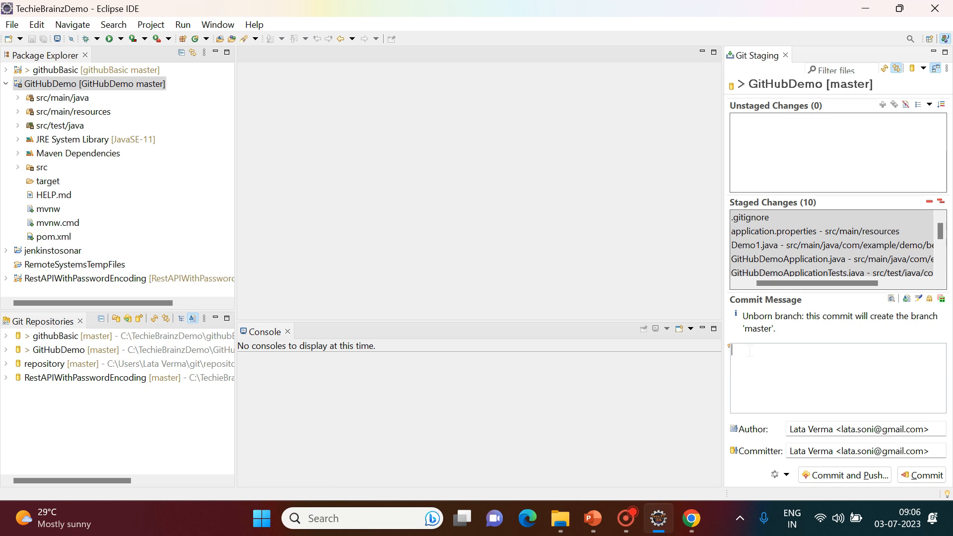
type("Initial Commit")
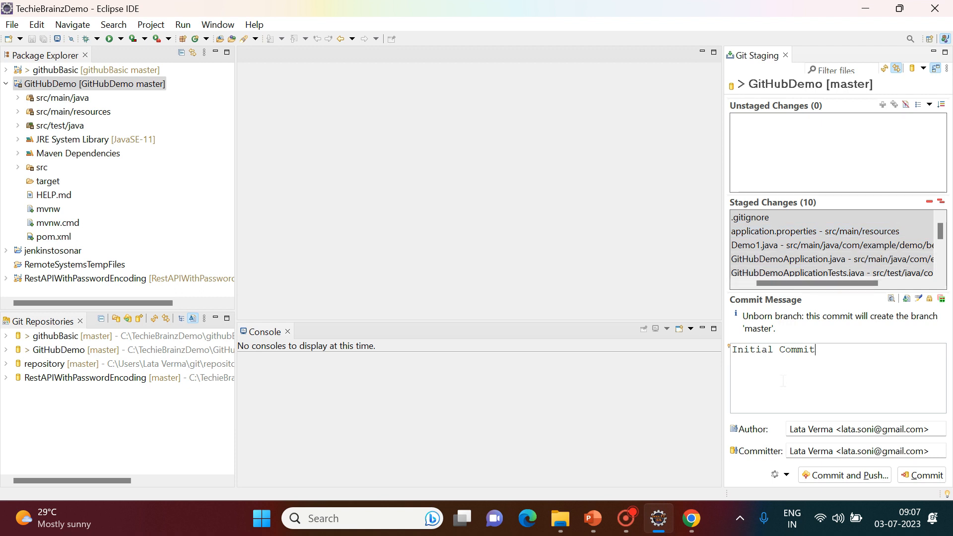
left_click(594, 518)
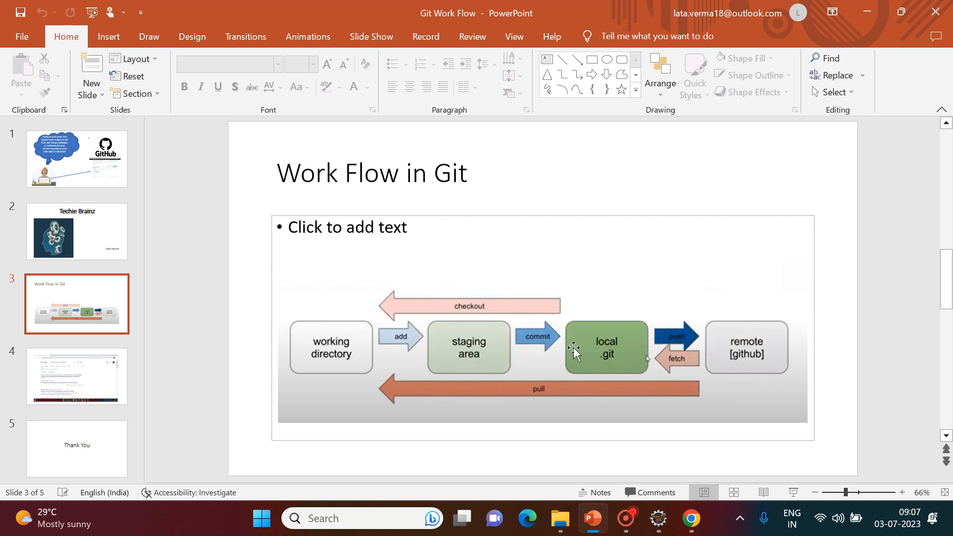
Minimize the Git Work Flow presentation to return to Eclipse's staging view.
left_click(867, 12)
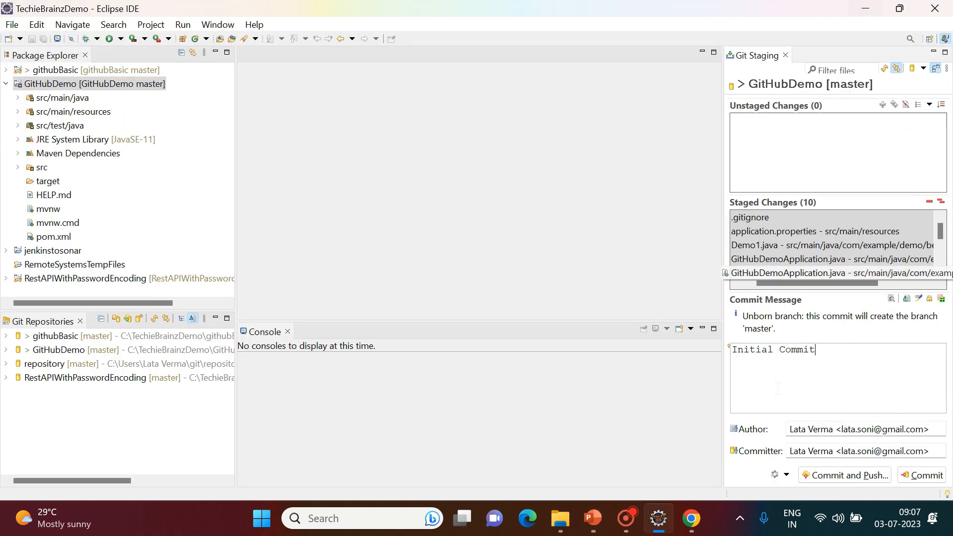
Commit and push as 'Initial Commit', then review and dismiss the 'Can't connect to any repository' error.
left_click(834, 478)
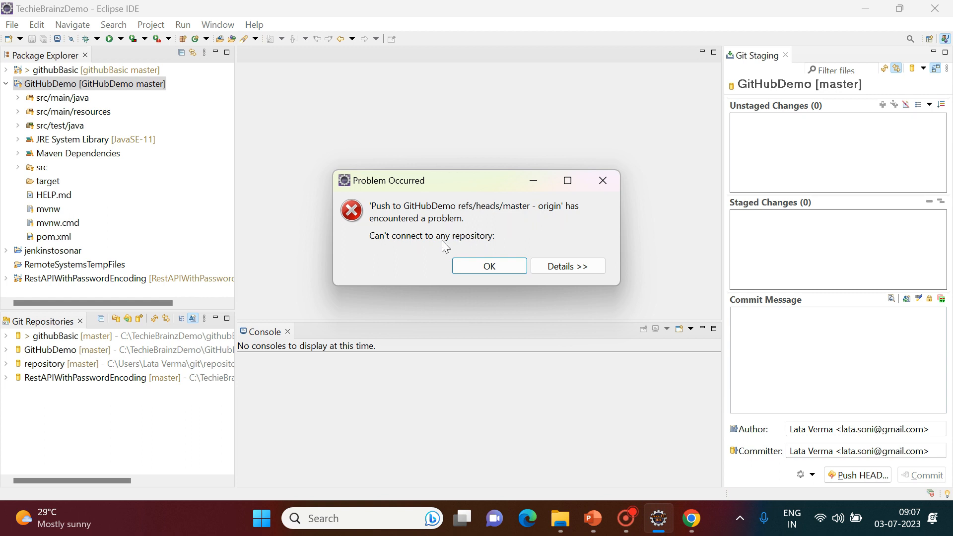
left_click(585, 267)
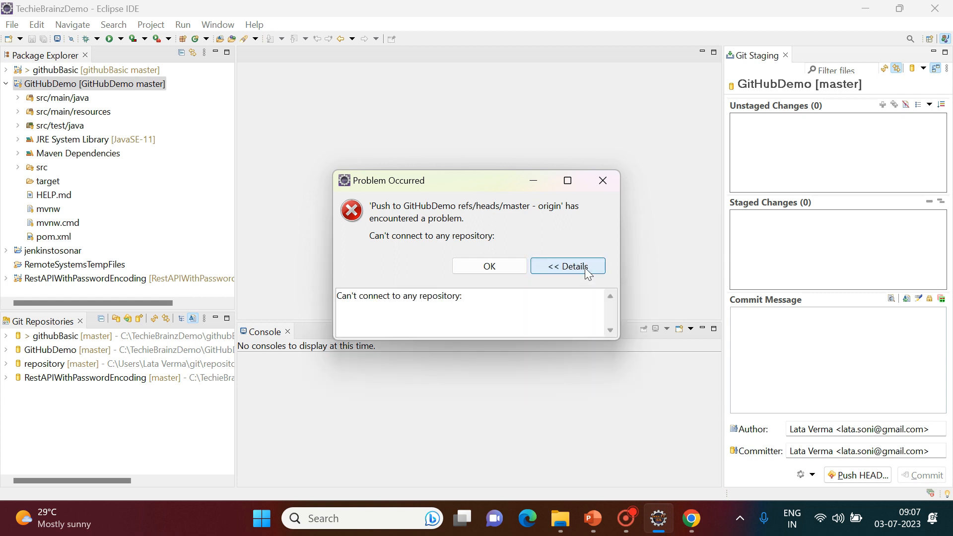
left_click(485, 266)
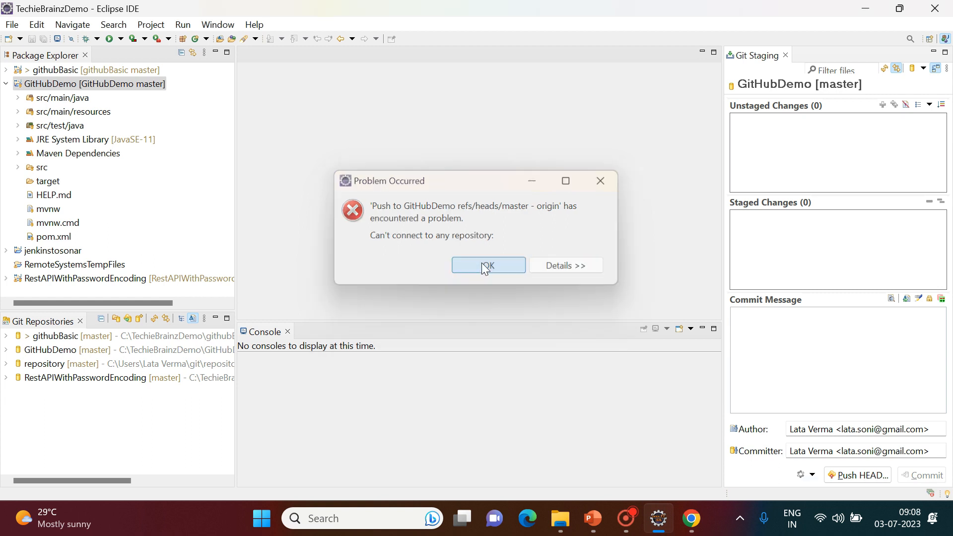
left_click(485, 266)
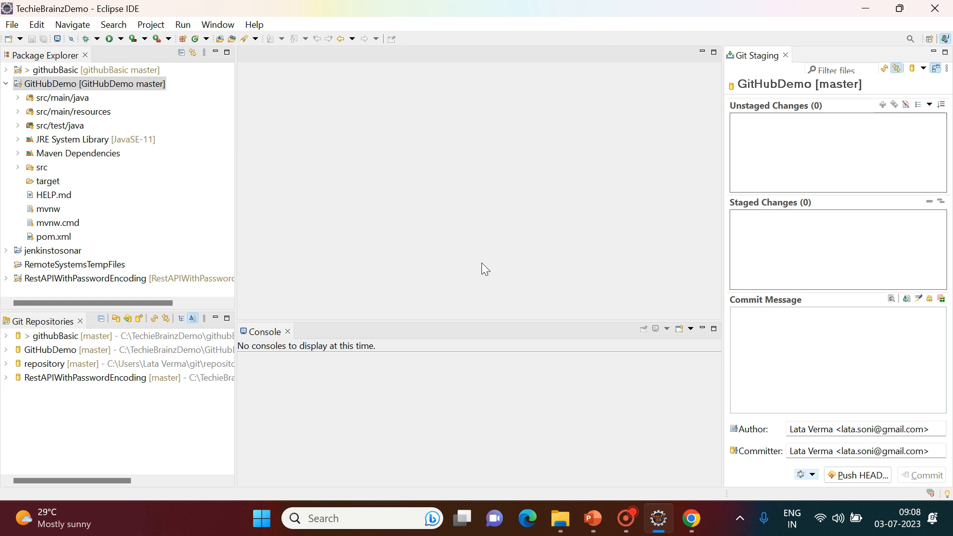
Start pushing master to origin, then bring up GitHub's repositories list in Chrome to find the URL.
left_click(852, 478)
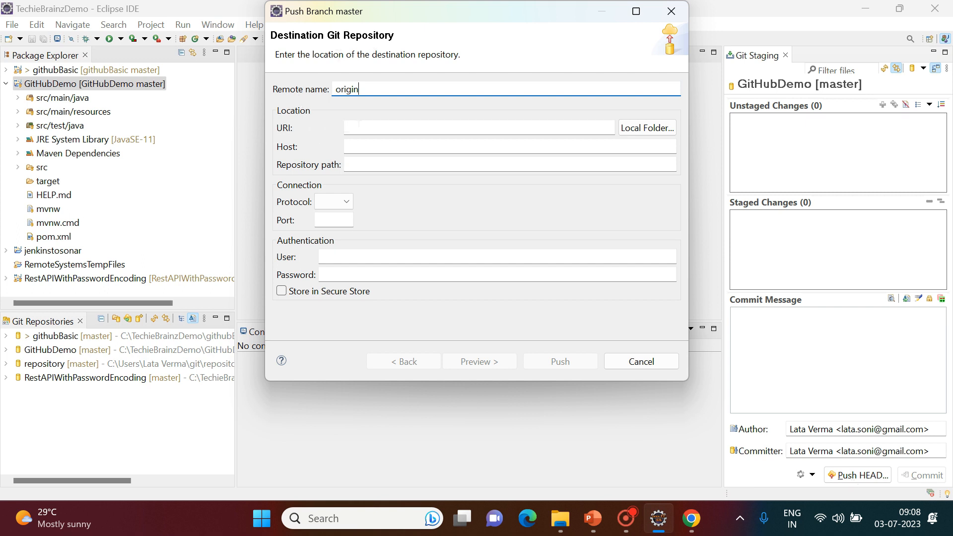
left_click(369, 128)
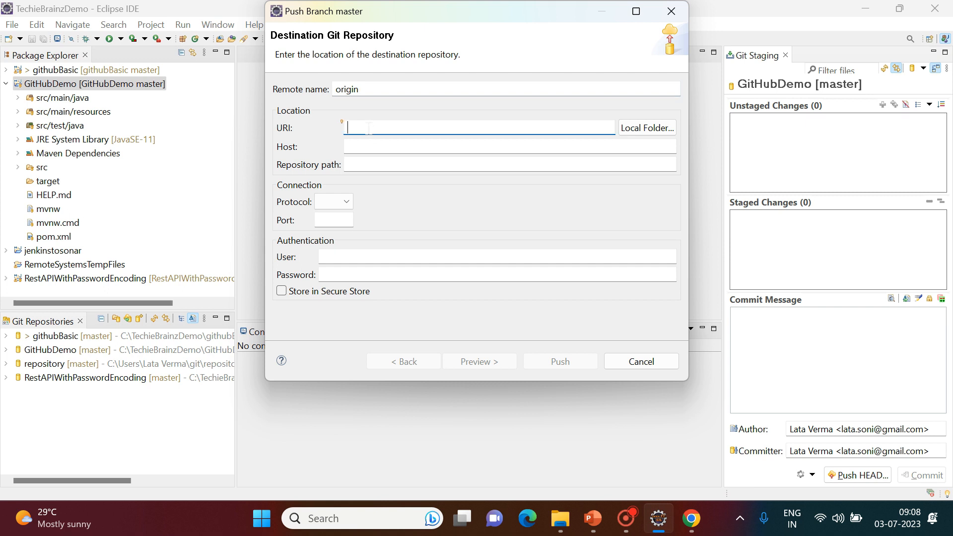
left_click(691, 518)
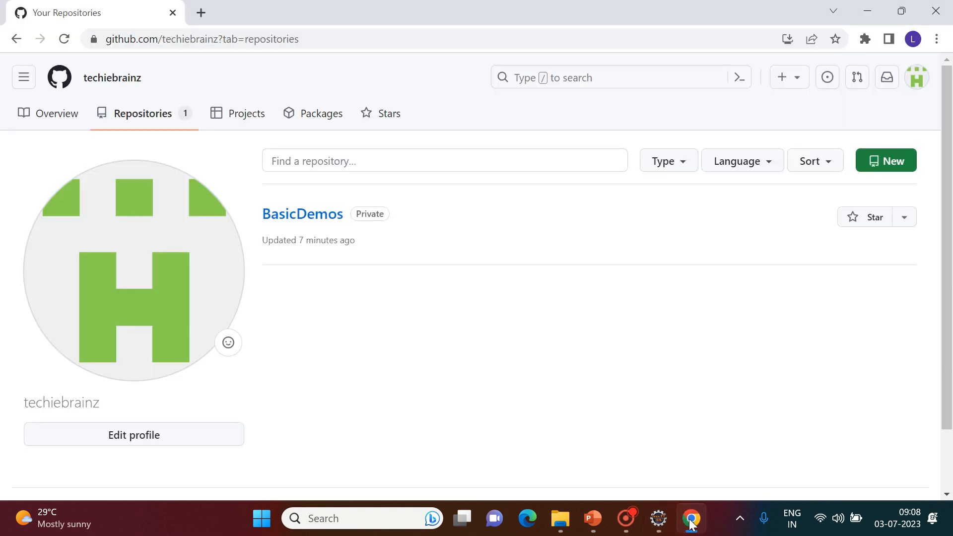
Open the BasicDemos repository and copy its HTTPS clone URL back to Eclipse.
left_click(300, 219)
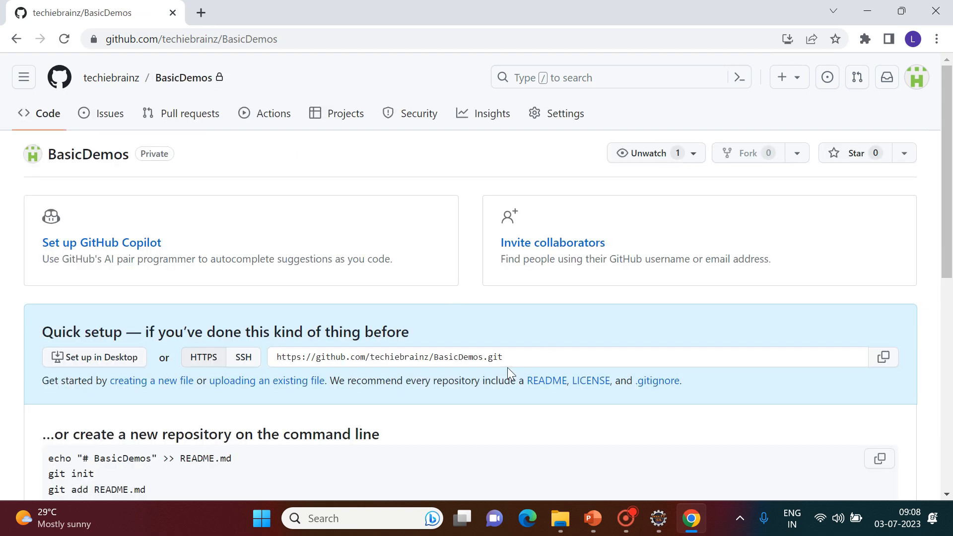
left_click(508, 357)
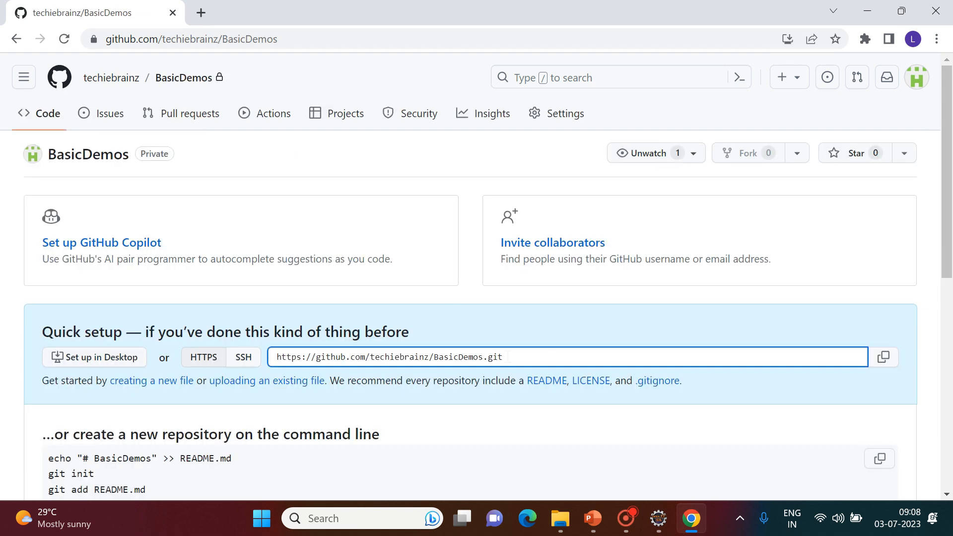
left_click_drag(509, 358, 277, 357)
key("ctrl+c")
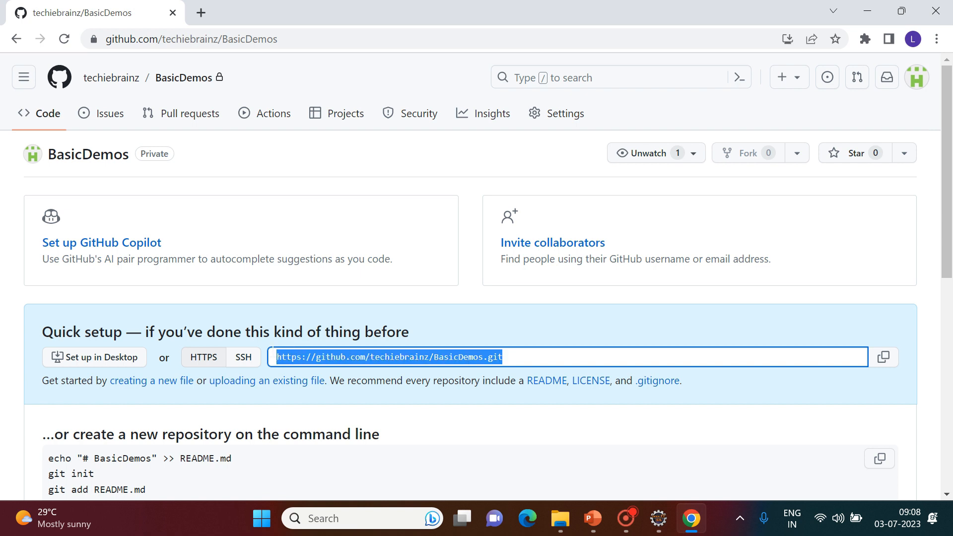
key("alt+Tab")
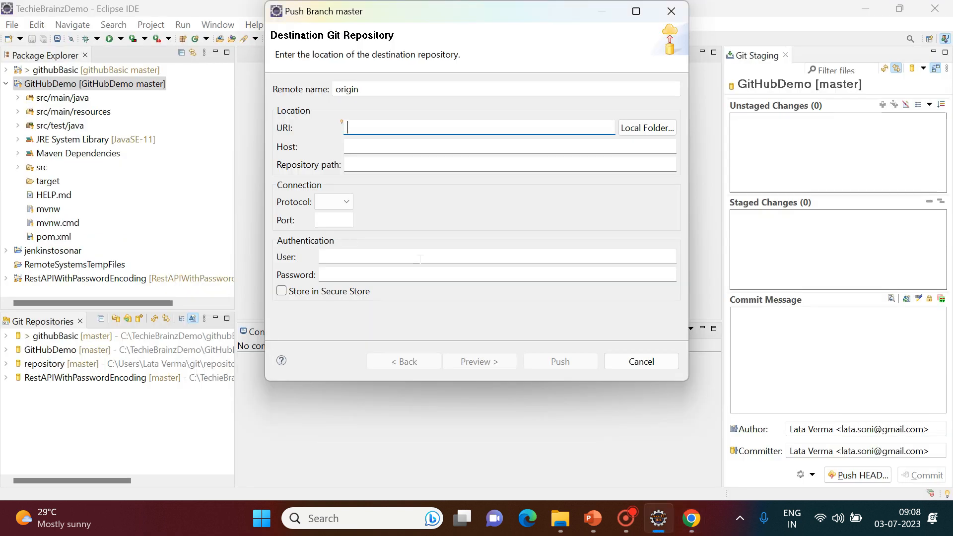
Paste the BasicDemos HTTPS URL as the push destination URI.
key("ctrl+v")
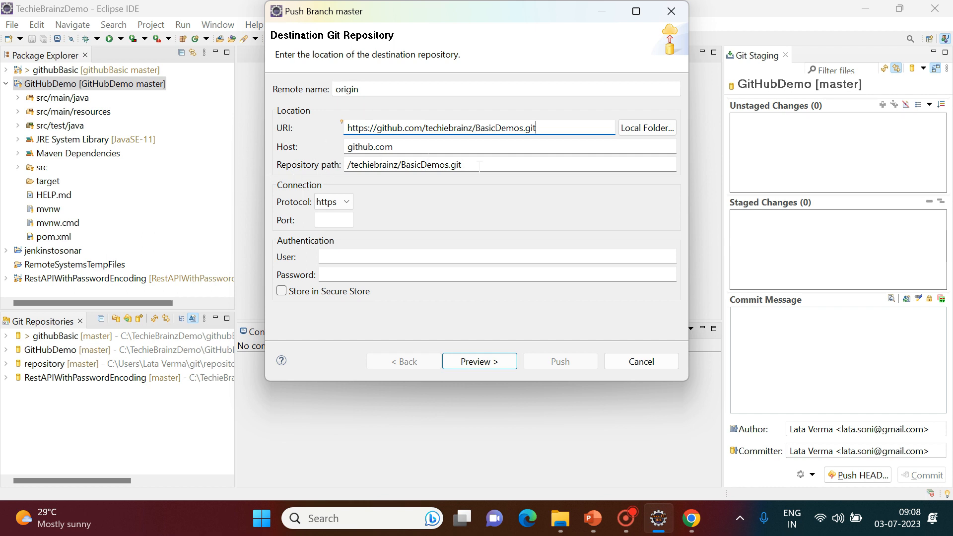
left_click(321, 256)
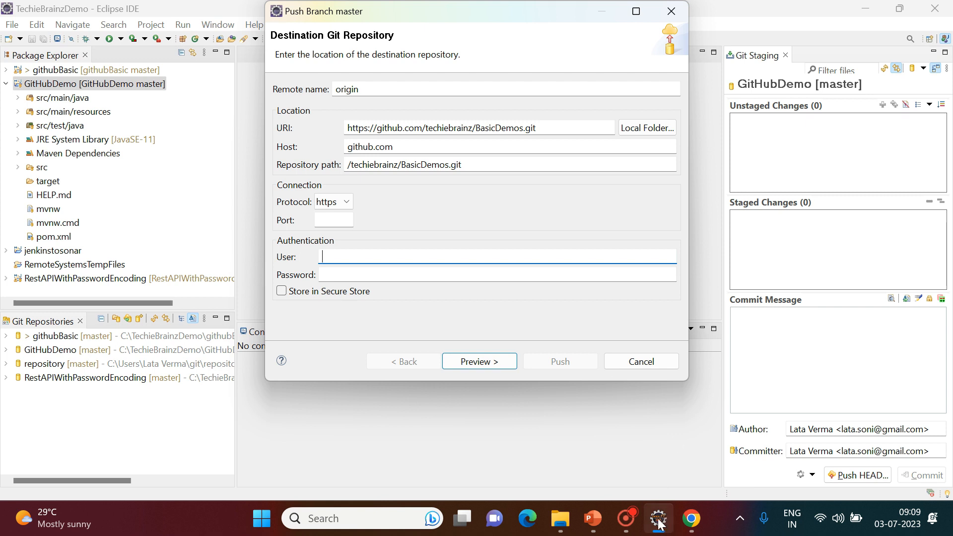
left_click(692, 531)
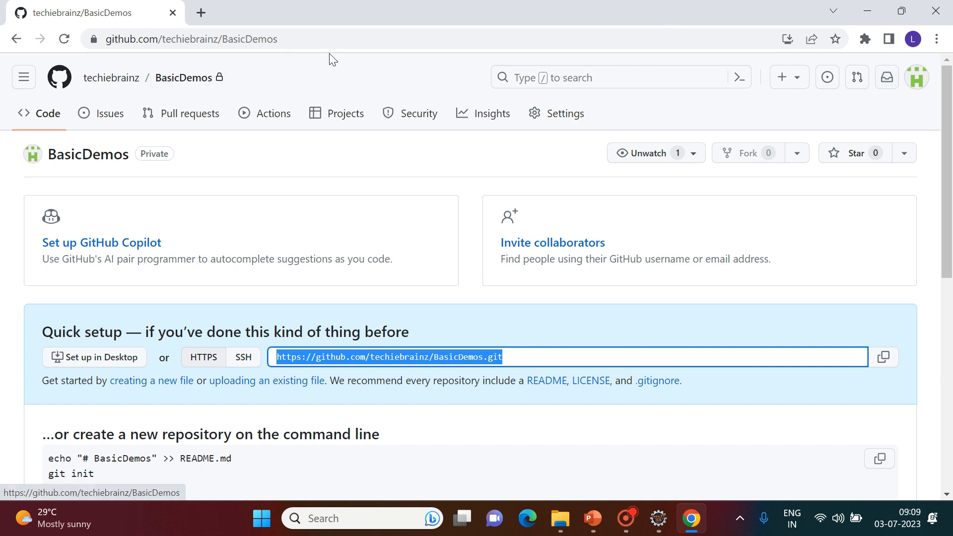
left_click(868, 10)
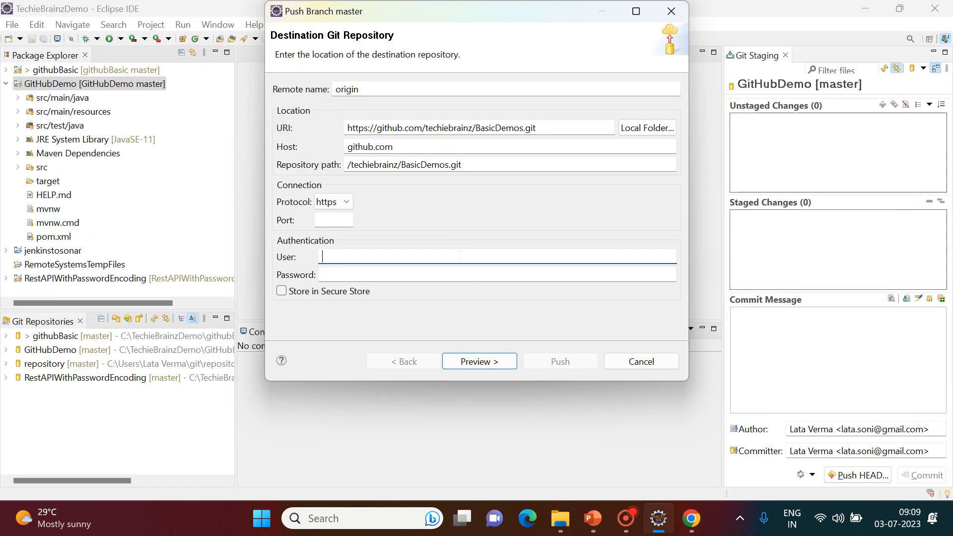
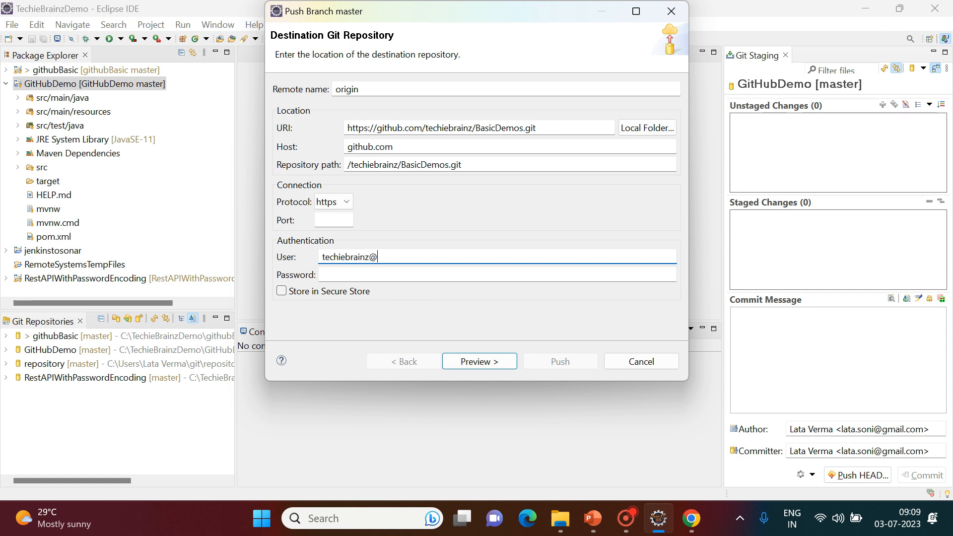
Enter the GitHub account's e-mail as user name and the account password.
key("Tab")
type("•••••••")
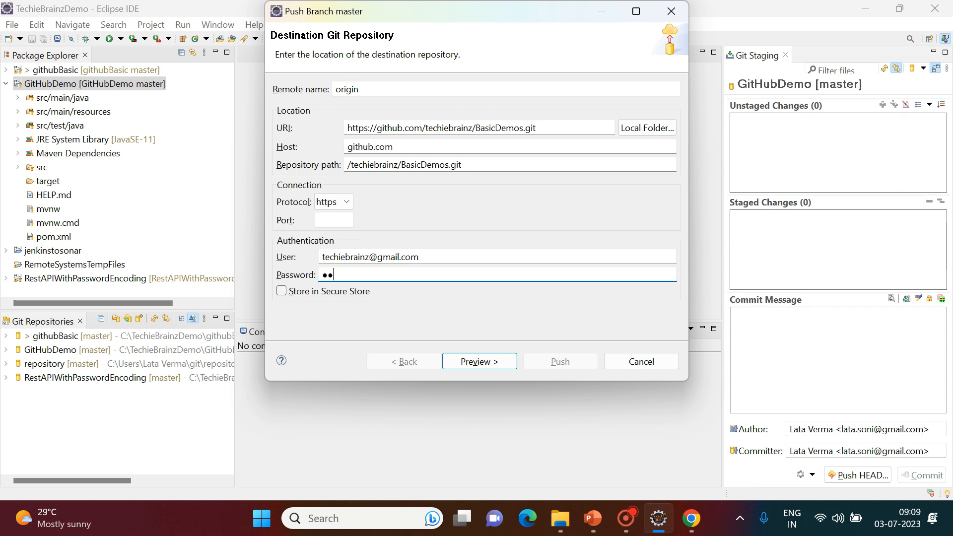
type("•••")
key("alt+Tab")
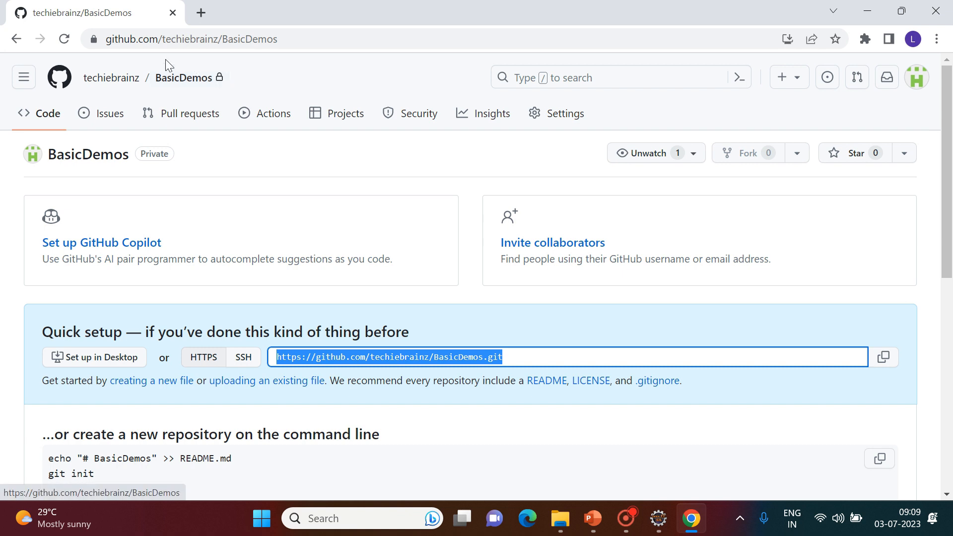
key("alt+Tab")
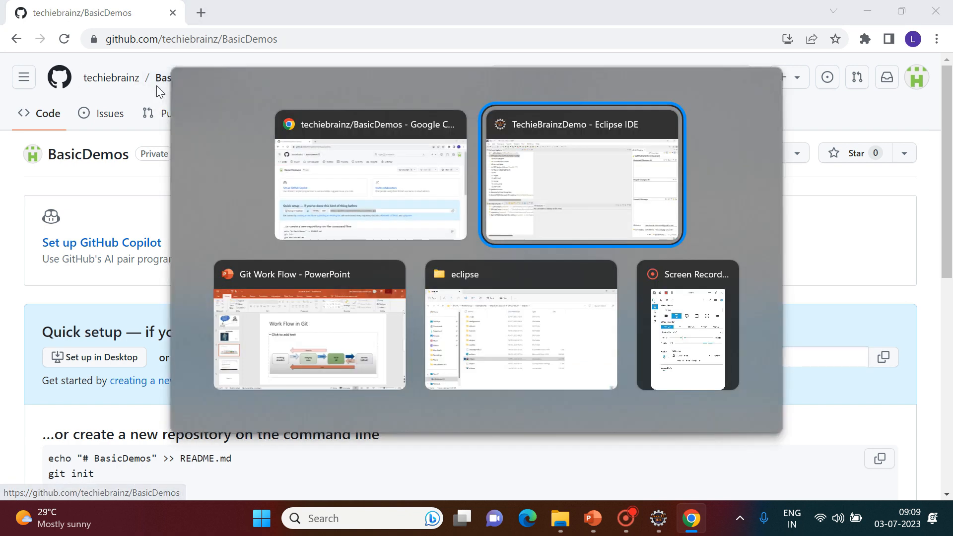
Continue the push and submit the GitHub e-mail and password in the Login dialog, retrying once.
left_click(467, 367)
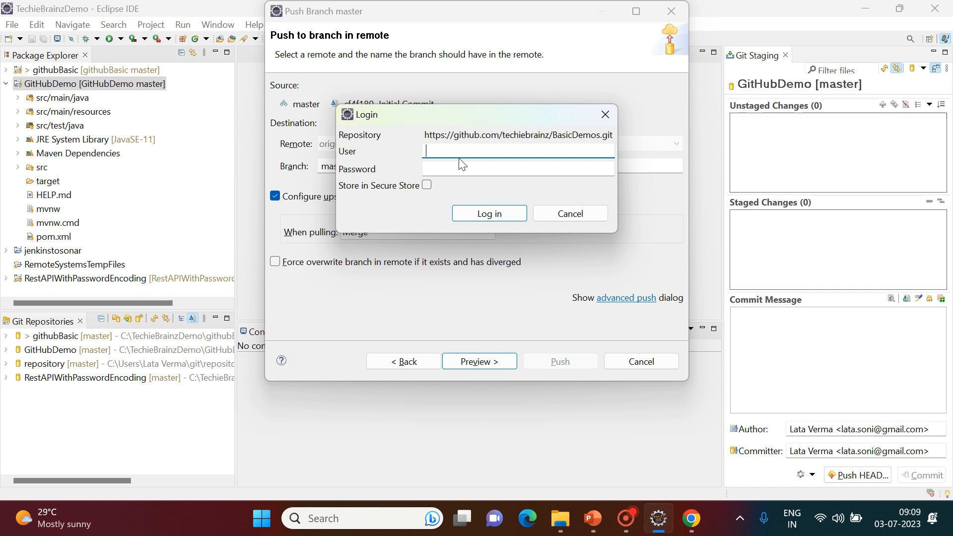
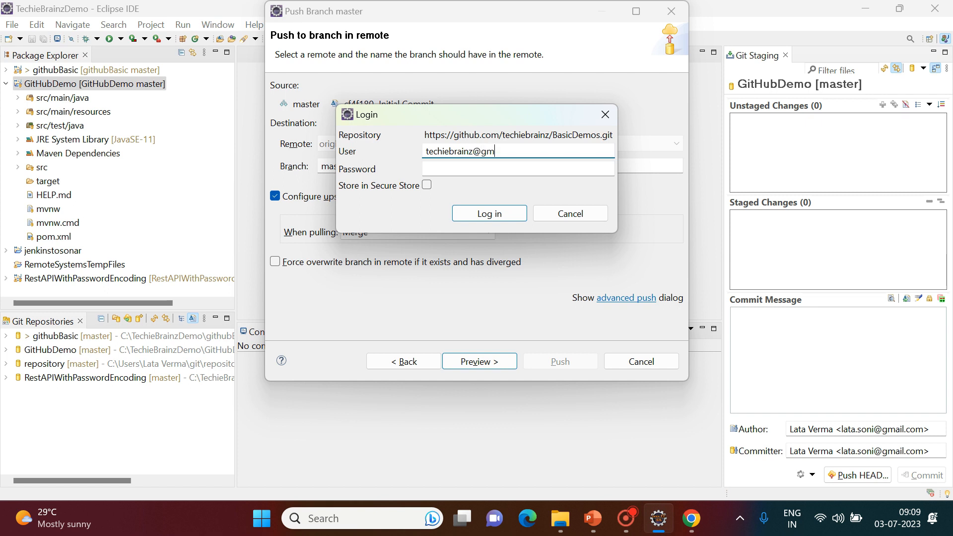
key("Tab")
type("***********")
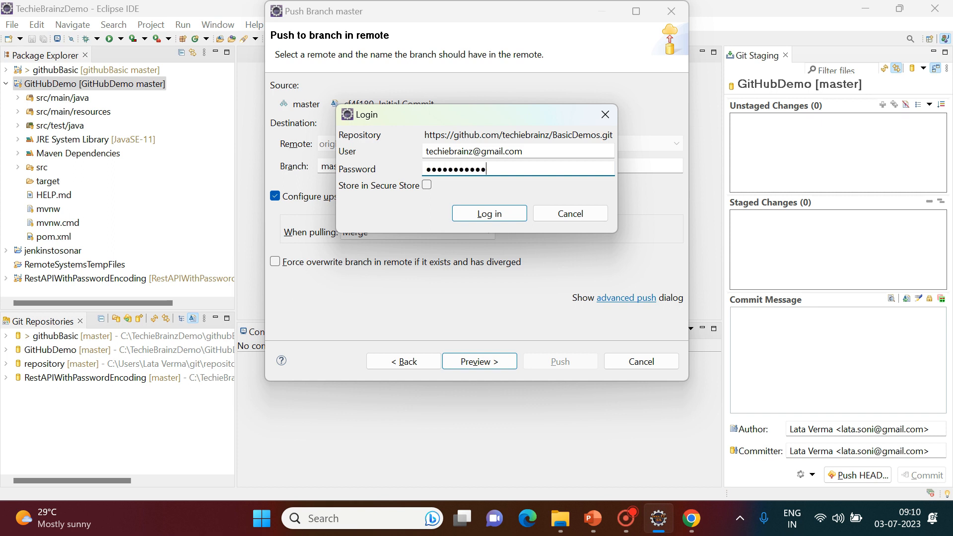
left_click(483, 210)
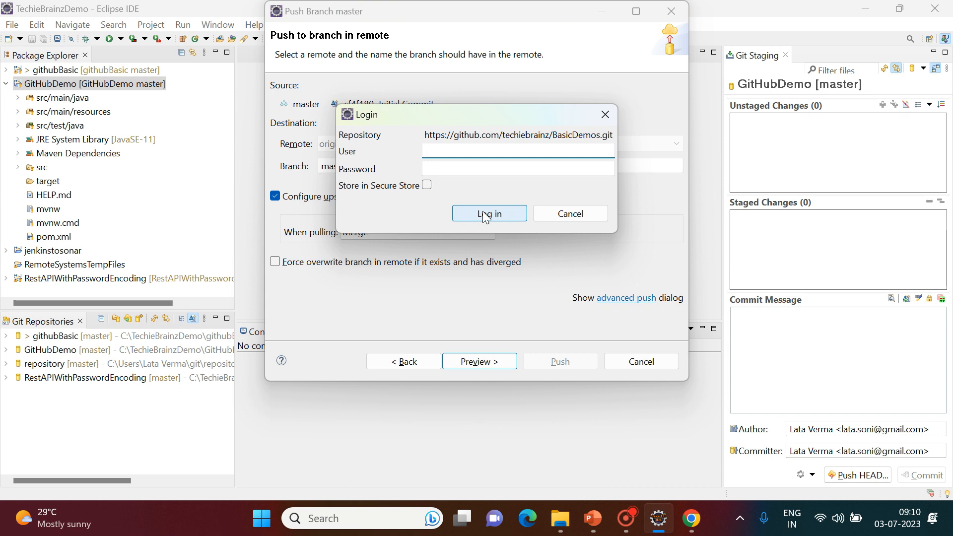
key("Tab")
type("●●●●")
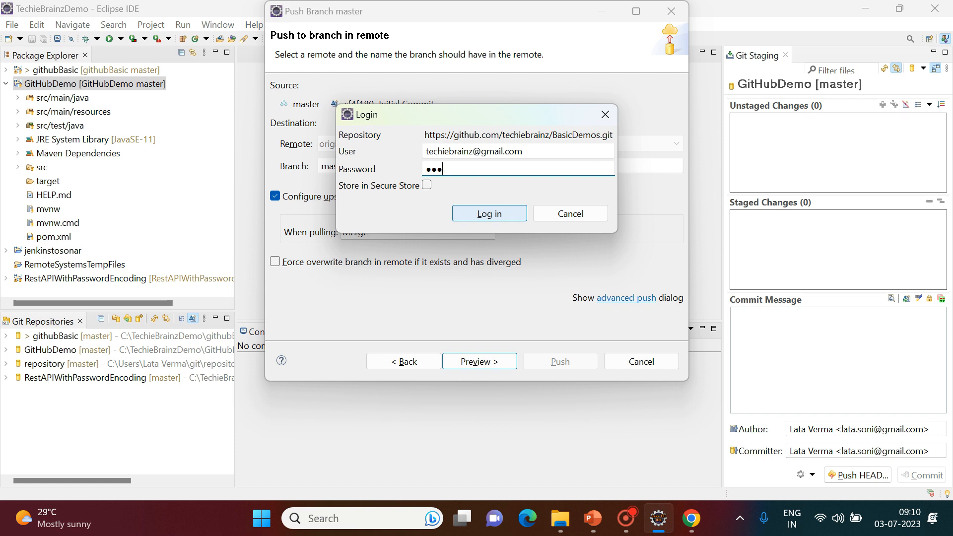
type("●●●●●●")
left_click(481, 213)
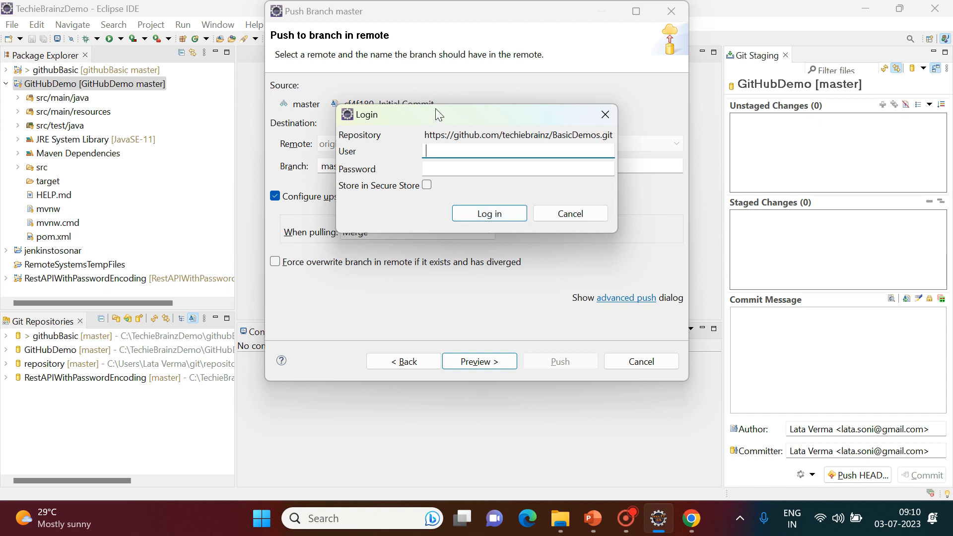
Move the login prompt aside and submit the credentials again, getting a not authorized error.
left_click_drag(433, 114, 504, 73)
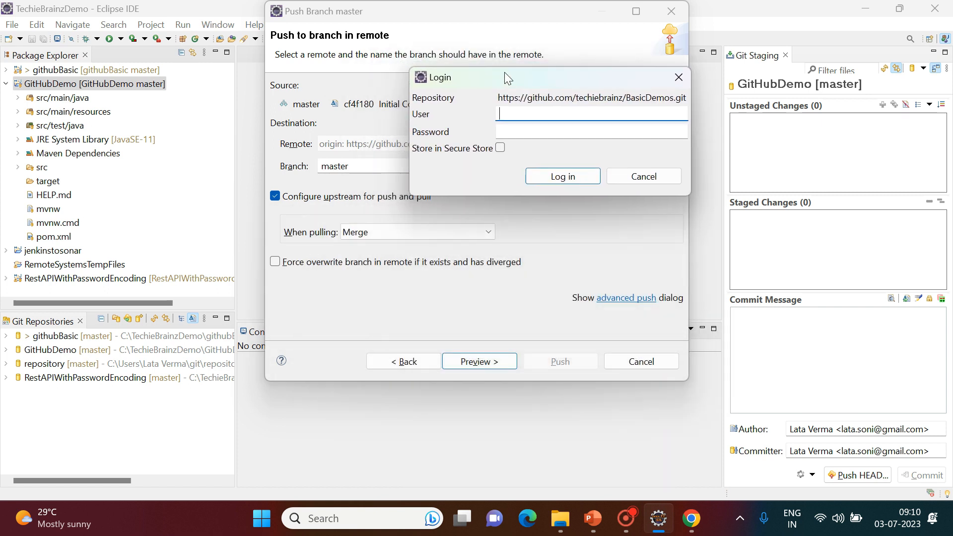
key("Tab")
type("•••••••")
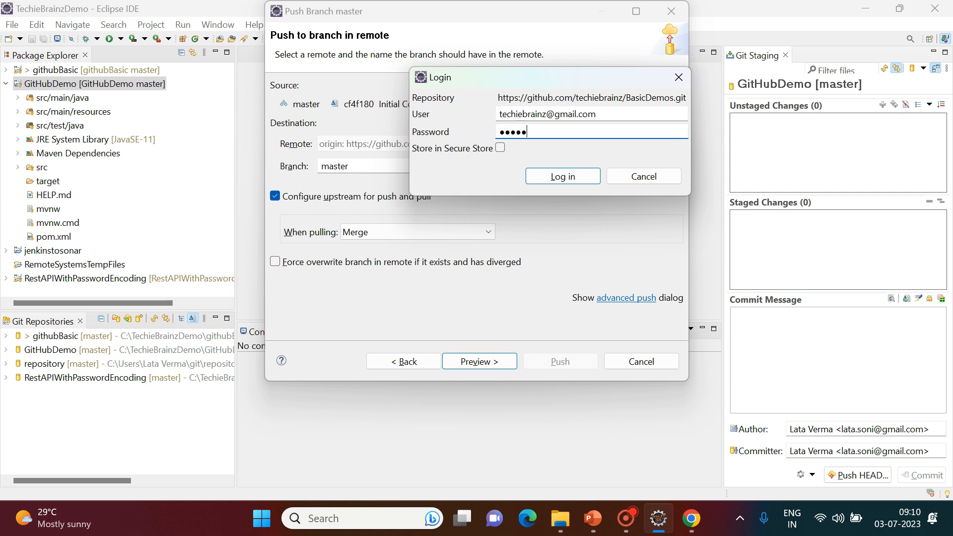
type("••••")
left_click(558, 181)
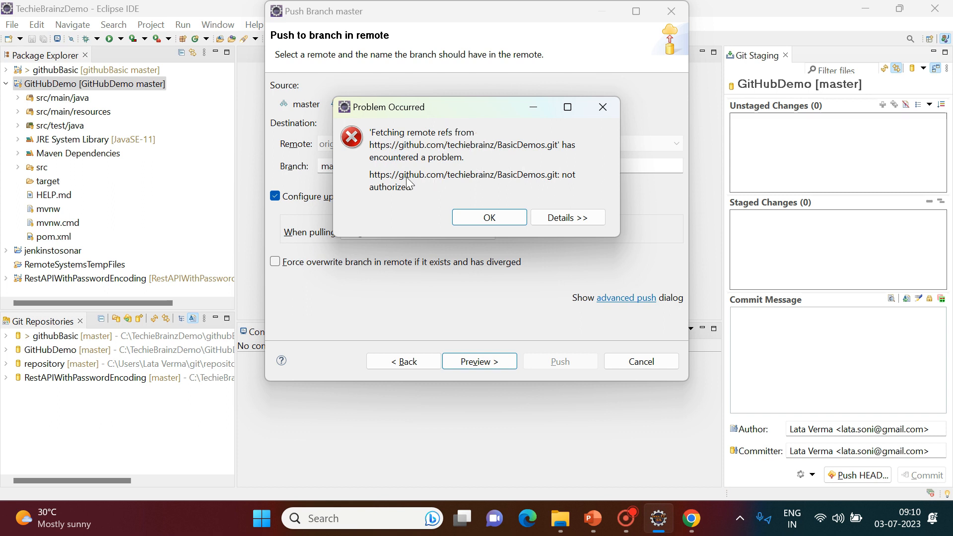
Show the full not authorized details, then switch to the Git Work Flow presentation.
left_click(560, 219)
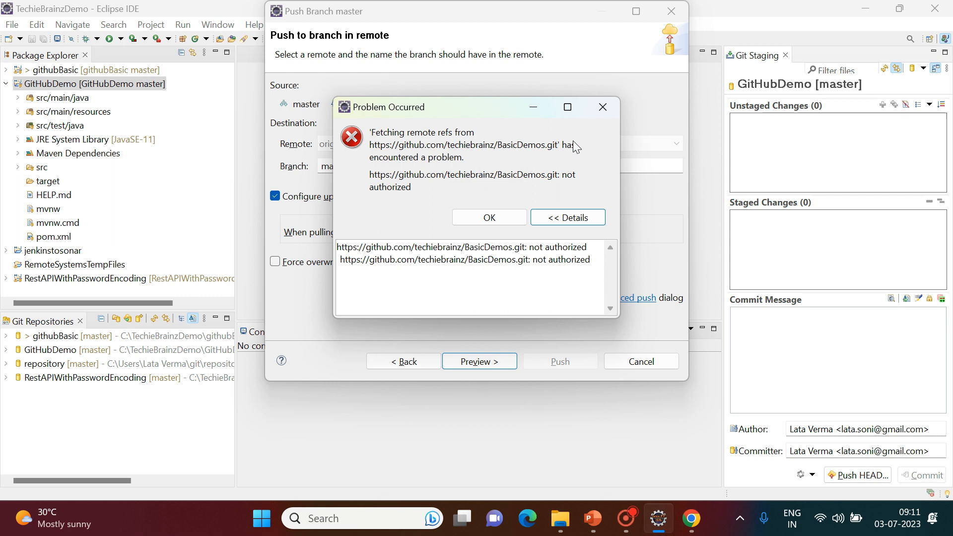
left_click(604, 521)
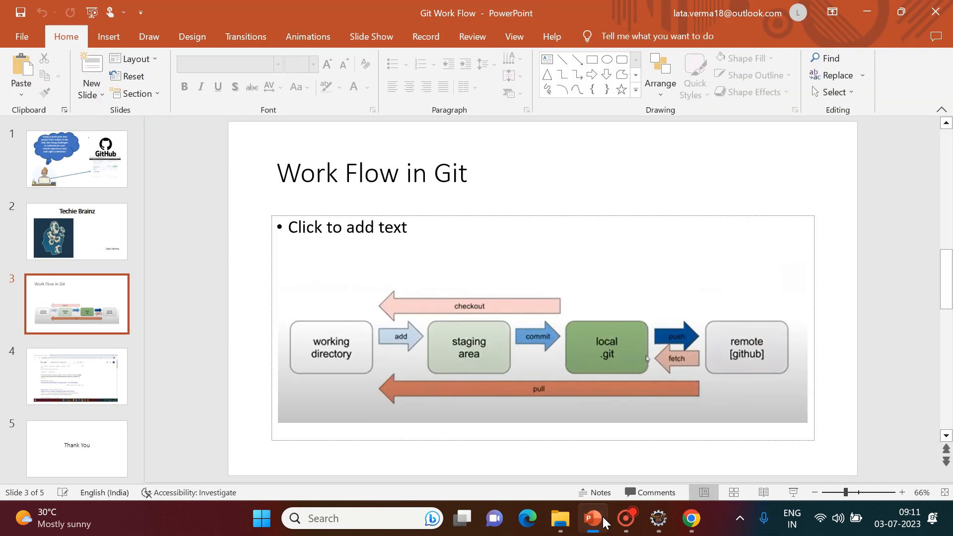
Present the slide showing GitHub stopped accepting account passwords, then return to Eclipse.
key("Down")
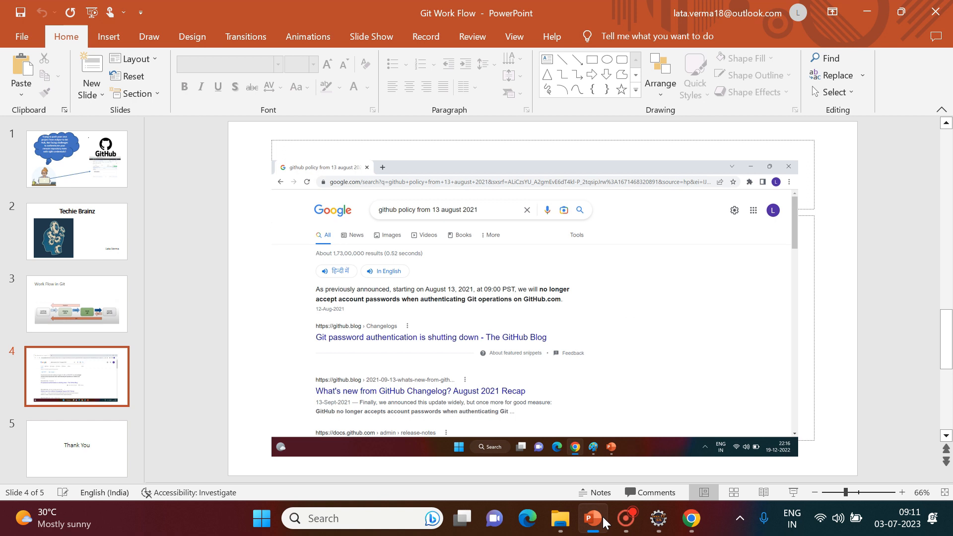
key("shift+F5")
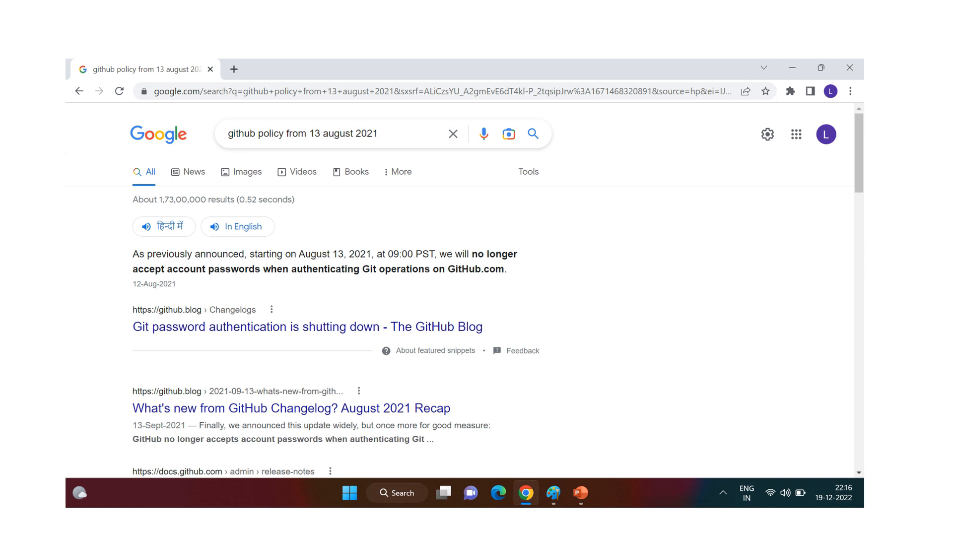
key("alt+Tab")
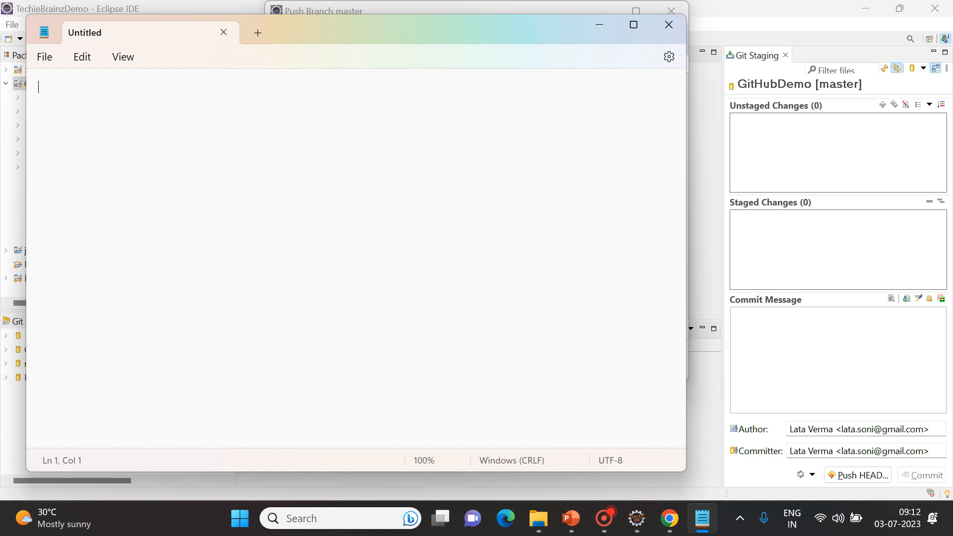
Write 'Personal Access Token' in the new Notepad note, then switch to the browser.
type("Personal Access ")
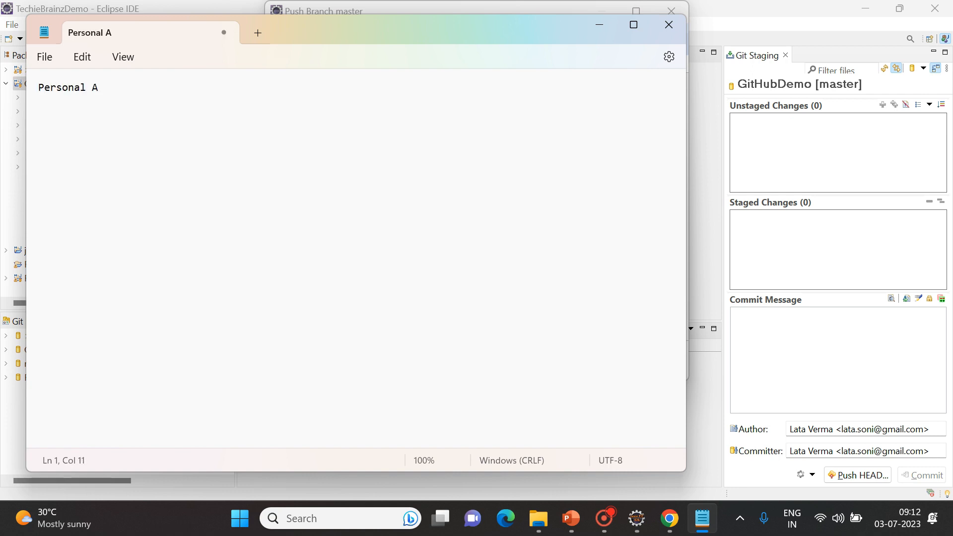
type("Toj")
key("BackSpace")
type("ken")
key("Return")
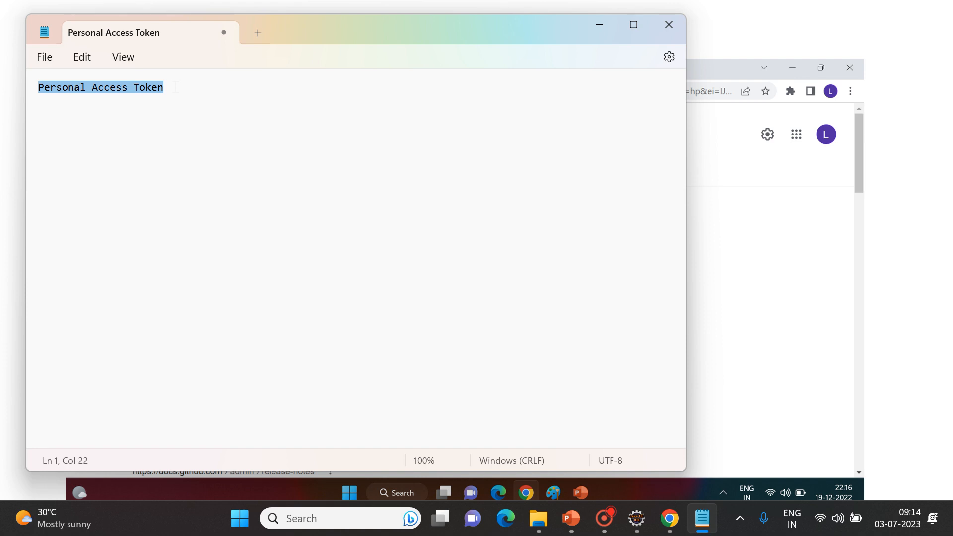
key("alt+Tab")
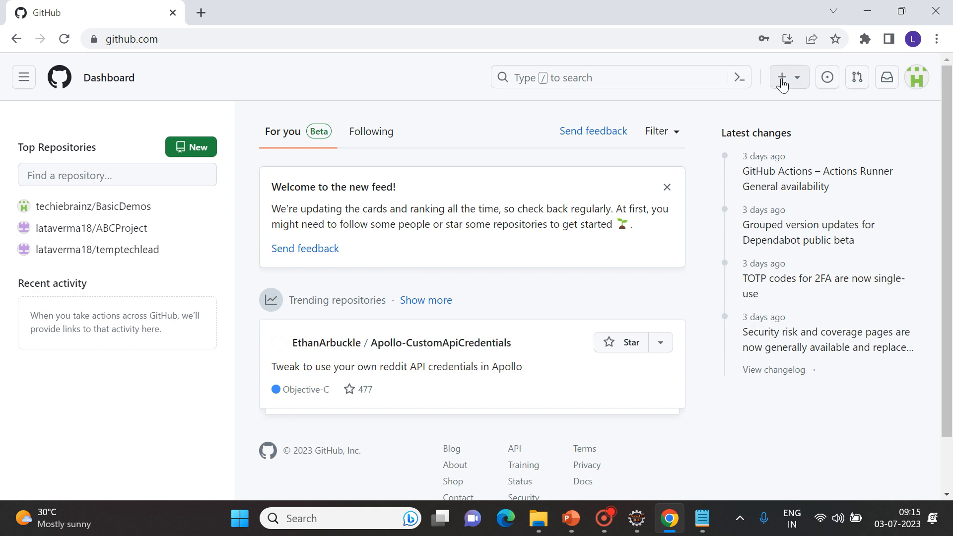
Go through Settings > Developer settings > Tokens (classic) and choose Generate new token (classic).
left_click(916, 79)
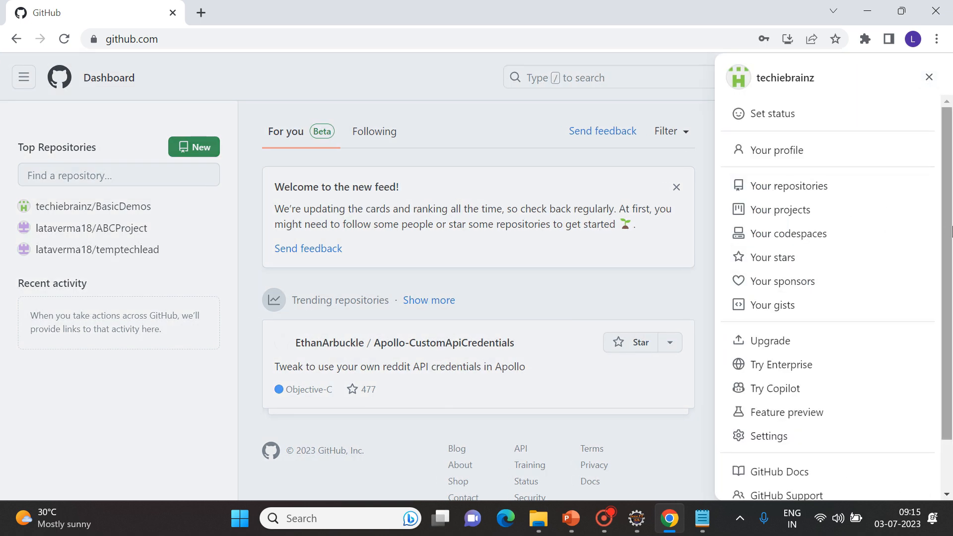
scroll(952, 245, "down", 1)
scroll(952, 245, "down", 1)
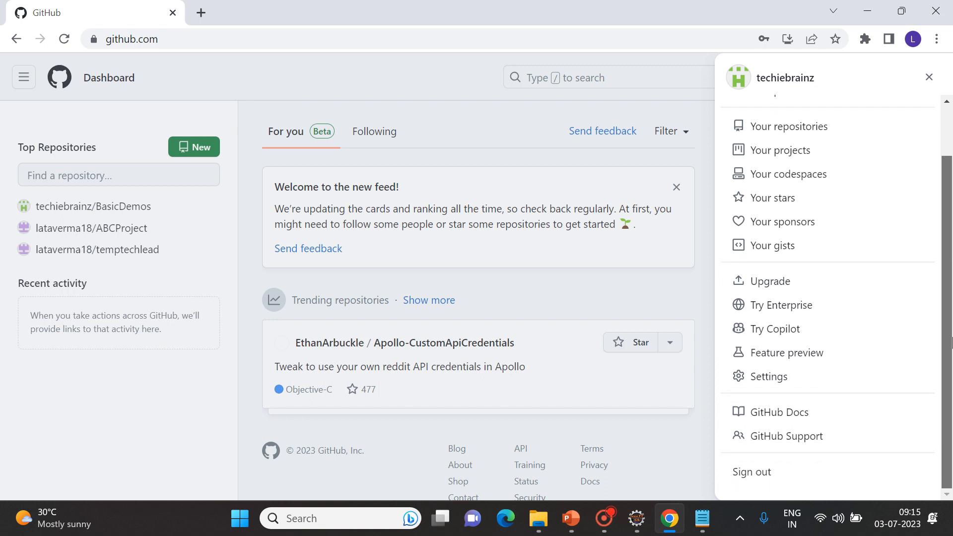
left_click(770, 387)
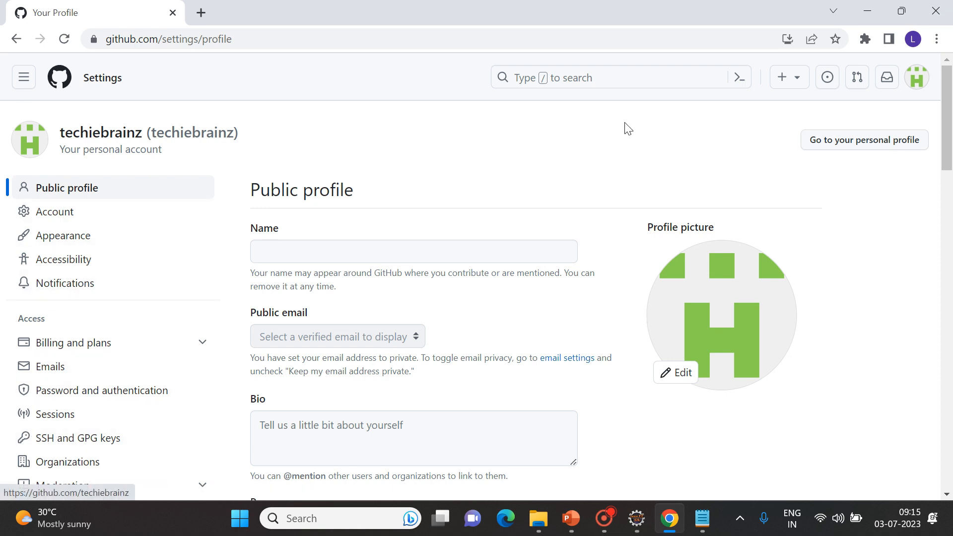
left_click_drag(946, 136, 952, 282)
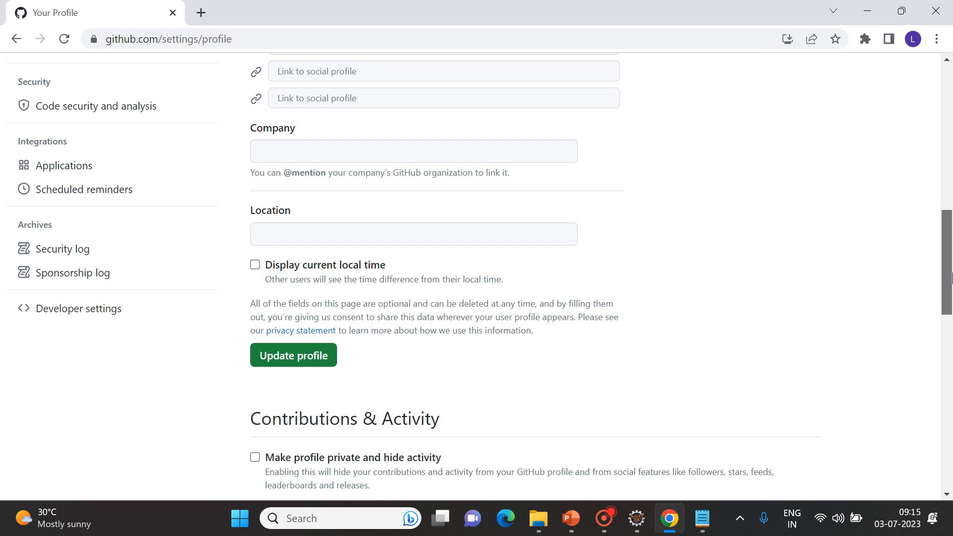
left_click(80, 313)
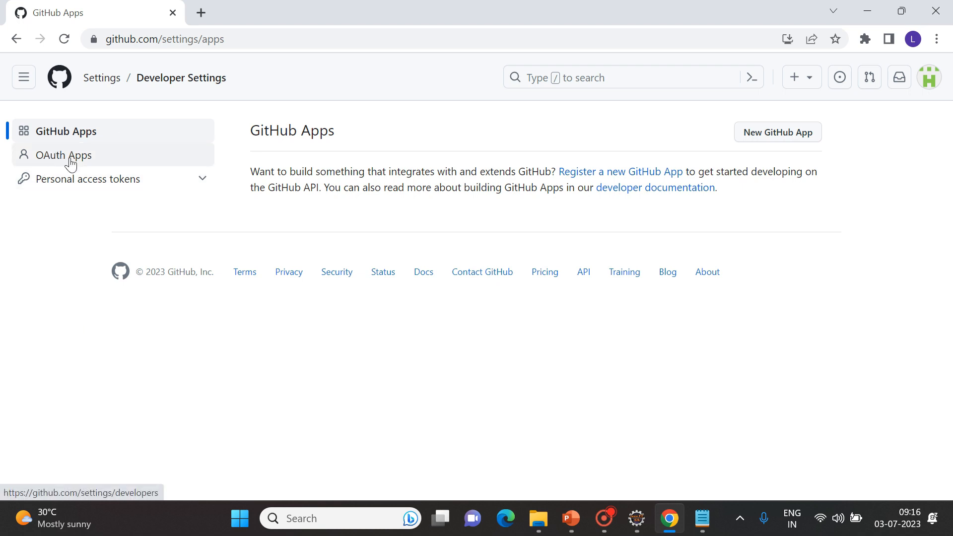
left_click(77, 180)
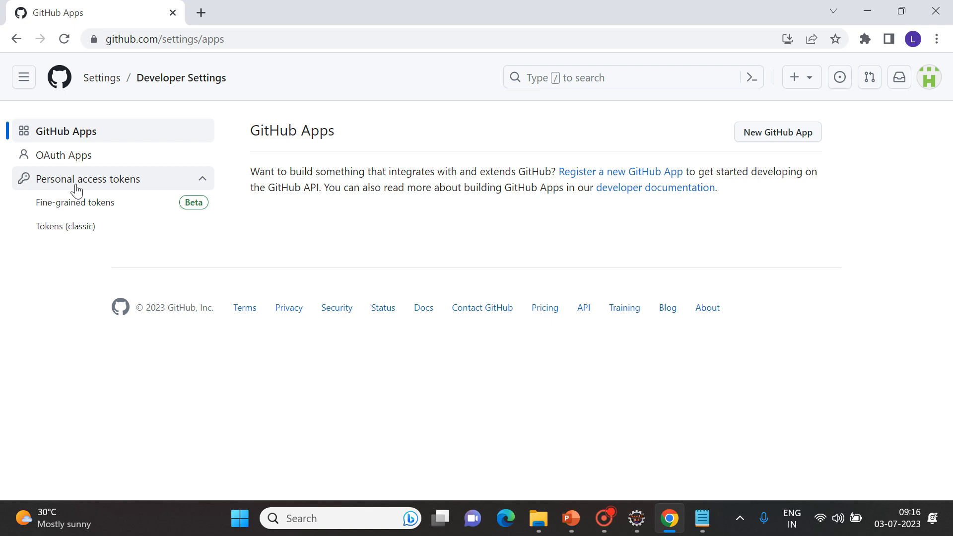
left_click(51, 232)
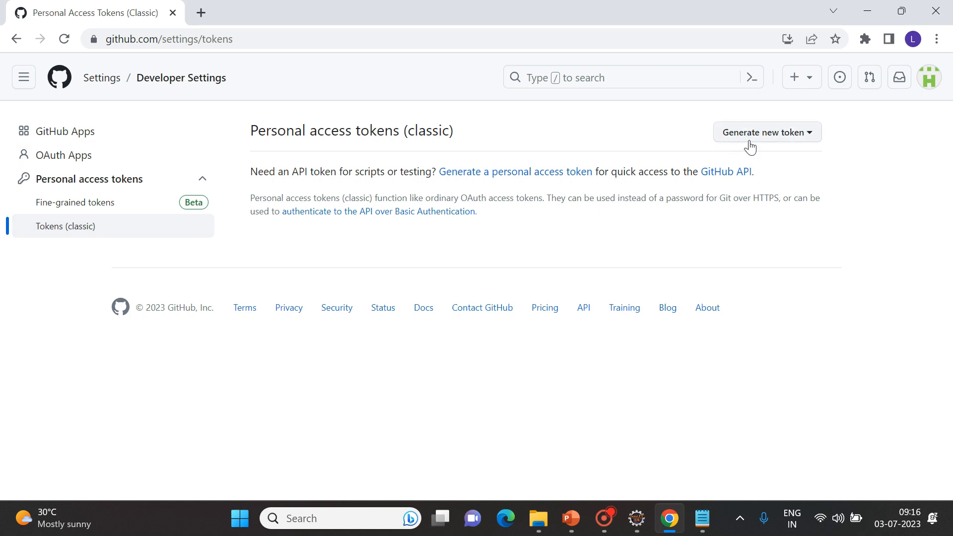
left_click(778, 141)
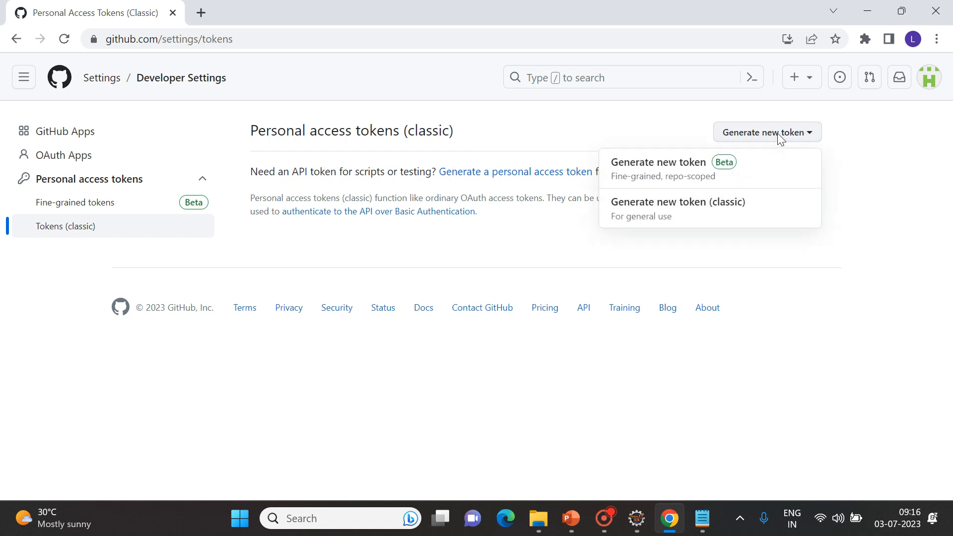
left_click(703, 218)
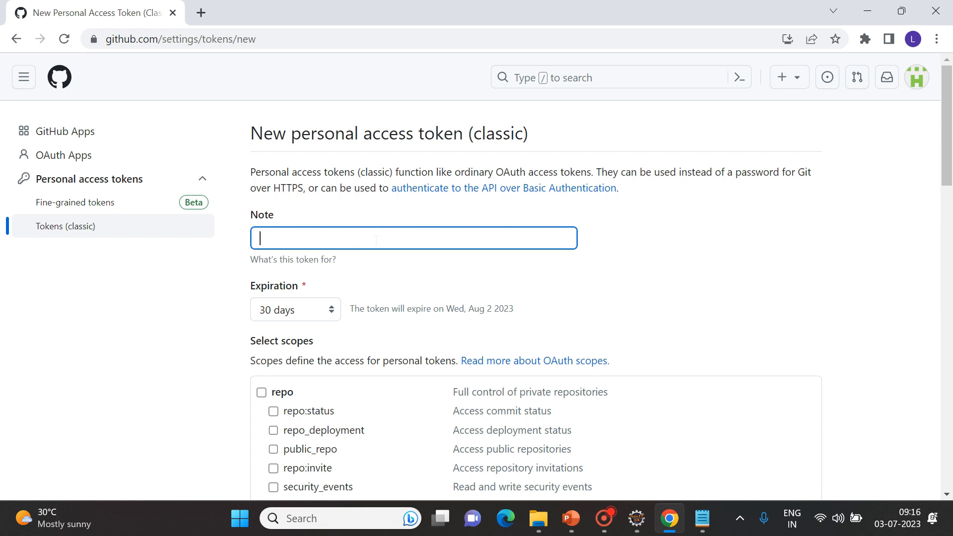
Type 'For BasicDemos' as the token's note and scroll down to the scopes.
type("For BasicDemos")
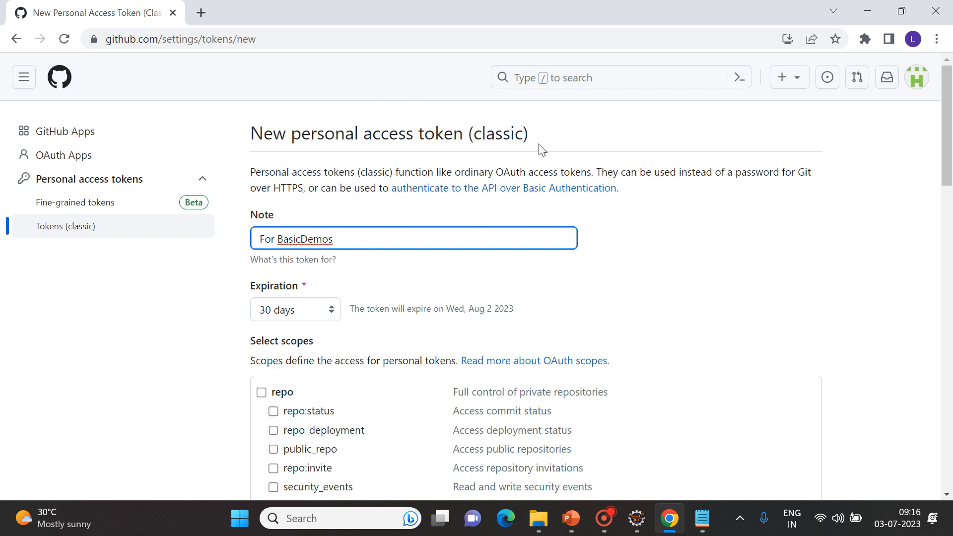
scroll(947, 134, "down", 2)
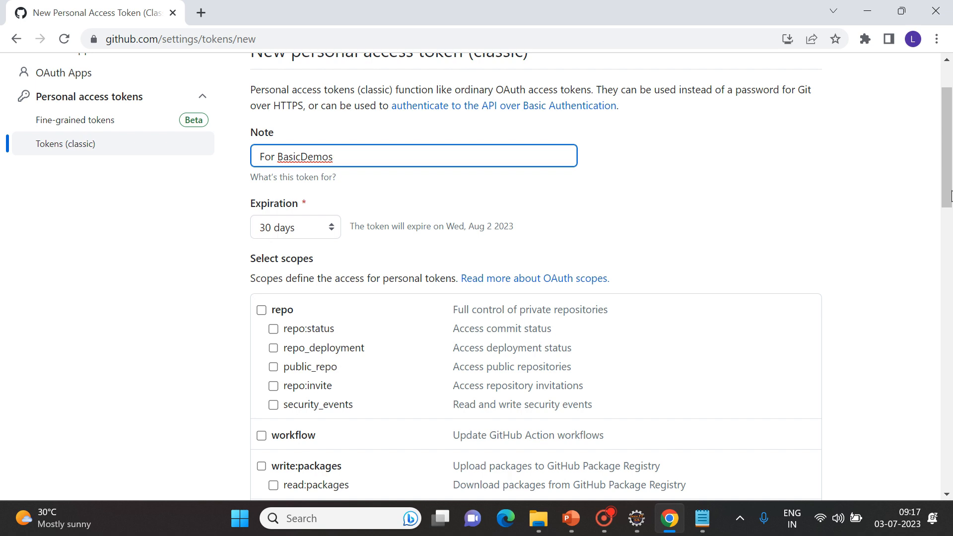
Tick repo, workflow, write:packages, delete:packages, admin:org, admin:public_key and admin:repo_hook scopes.
left_click_drag(946, 167, 950, 213)
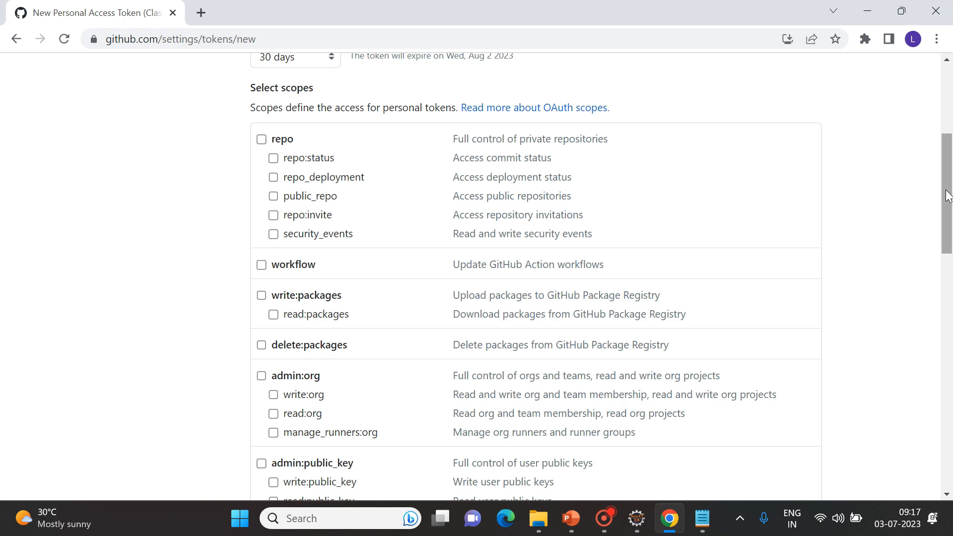
left_click_drag(947, 198, 951, 179)
left_click(262, 224)
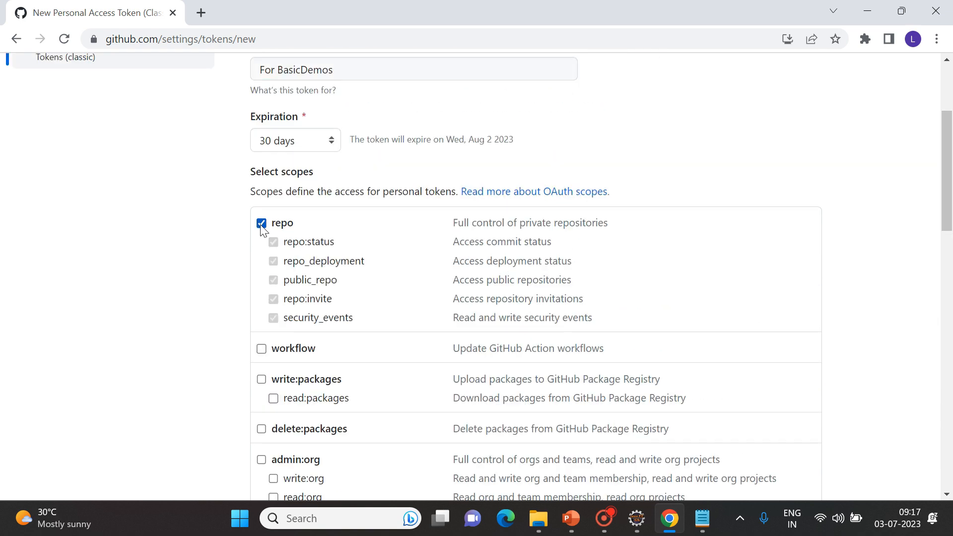
left_click(262, 350)
left_click(261, 380)
left_click_drag(951, 192, 951, 248)
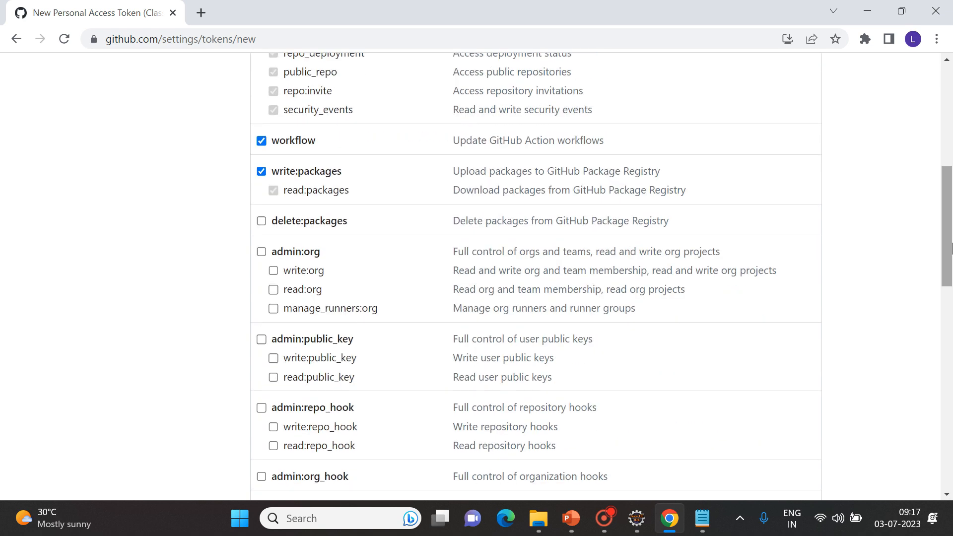
left_click(261, 222)
left_click(261, 252)
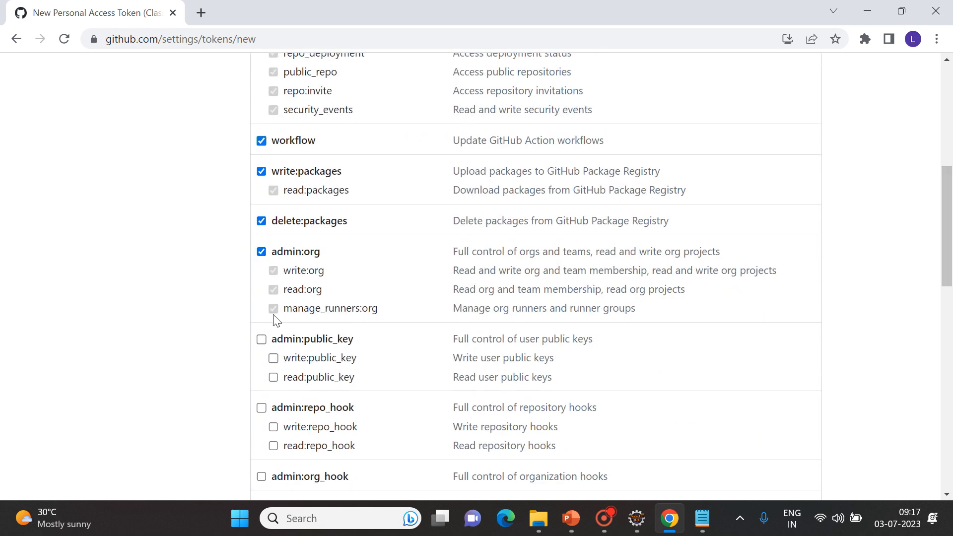
left_click(262, 341)
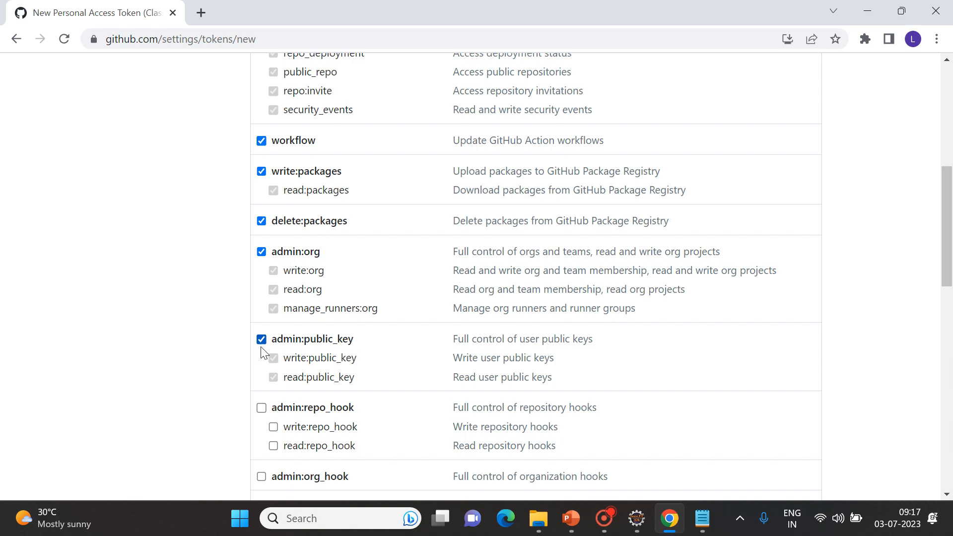
left_click(262, 410)
Tick admin:org_hook, gist, notifications, user, delete_repo and admin:enterprise scopes.
left_click_drag(947, 224, 950, 319)
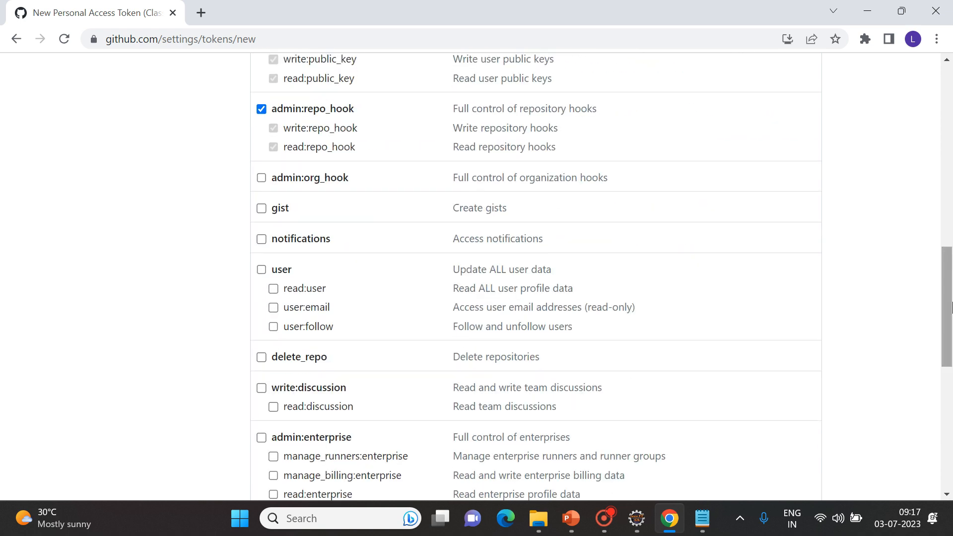
left_click(262, 180)
left_click(261, 209)
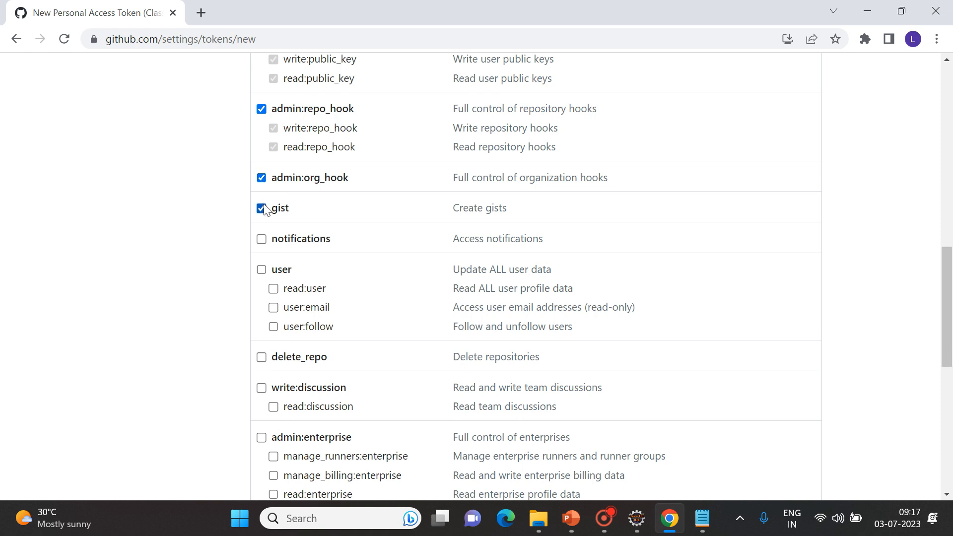
left_click(262, 240)
left_click(261, 269)
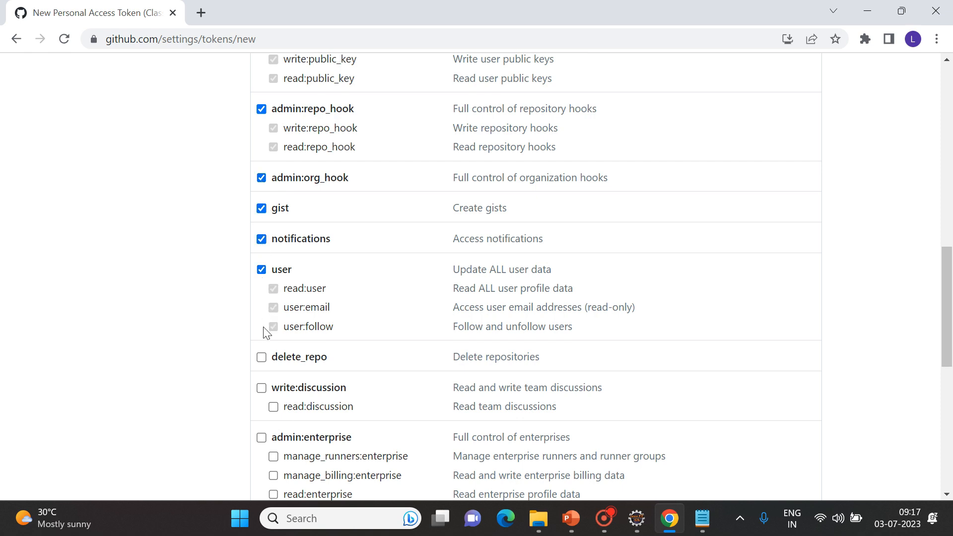
left_click(262, 359)
left_click(262, 439)
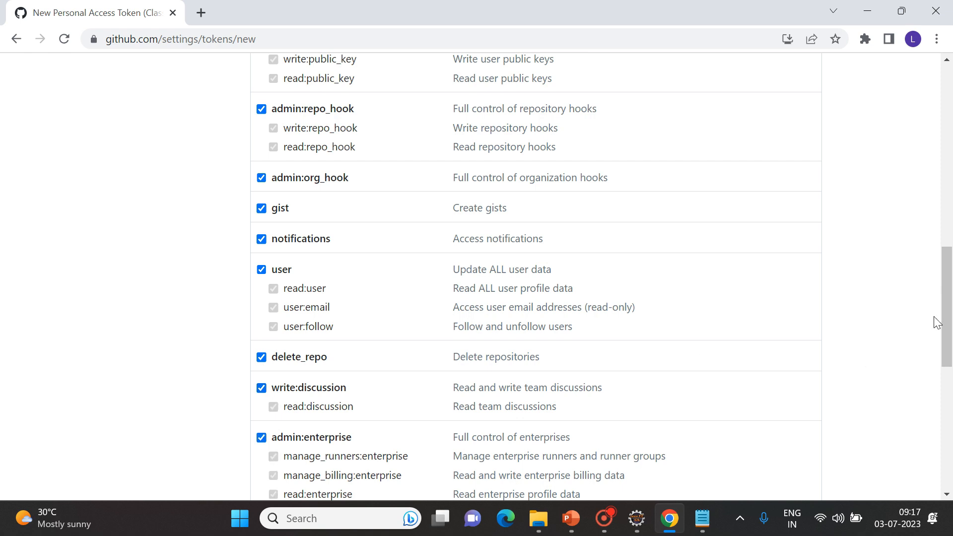
Tick audit_log, codespace, project, admin:gpg_key and admin:ssh_signing_key scopes.
left_click_drag(950, 328, 950, 433)
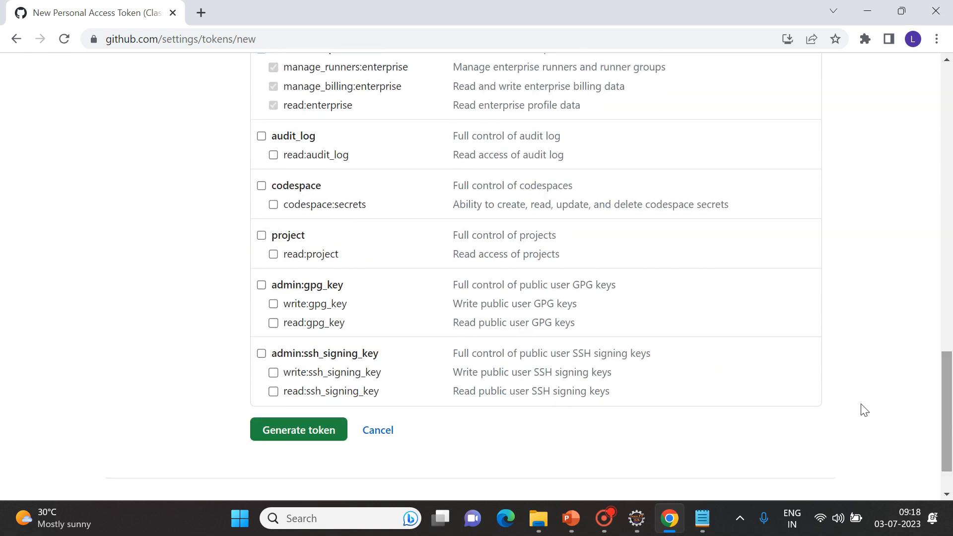
left_click(262, 138)
left_click(261, 187)
left_click(262, 236)
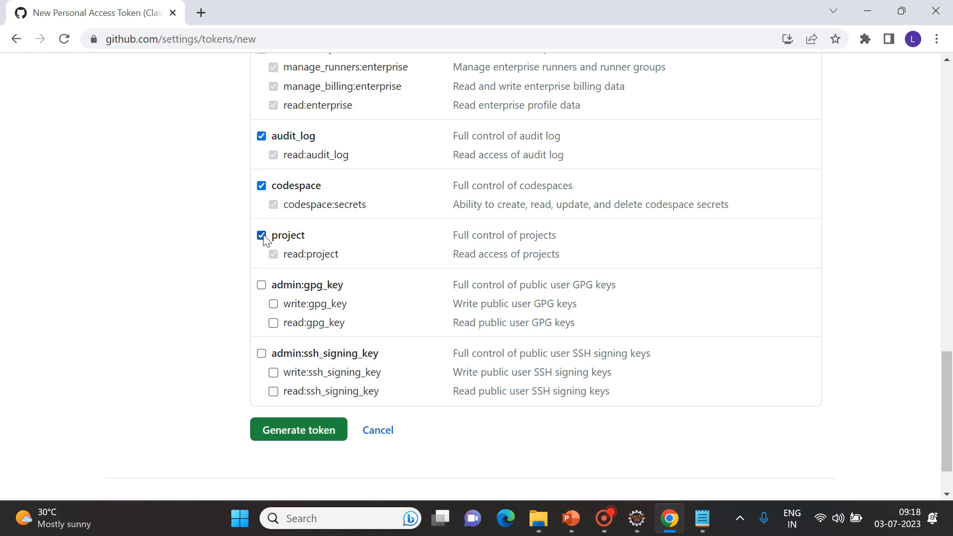
left_click(261, 288)
left_click(262, 354)
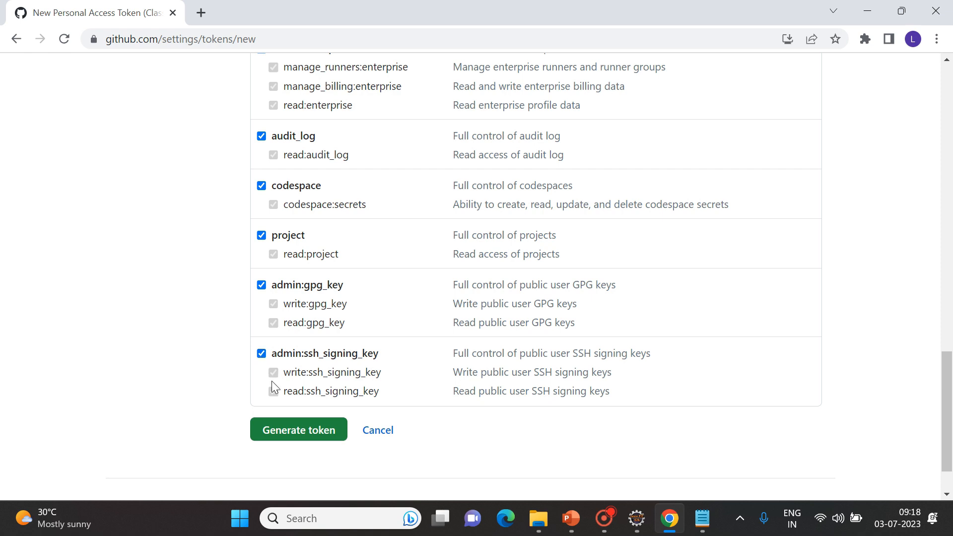
Generate the new classic personal access token and copy its value to the clipboard.
left_click(298, 431)
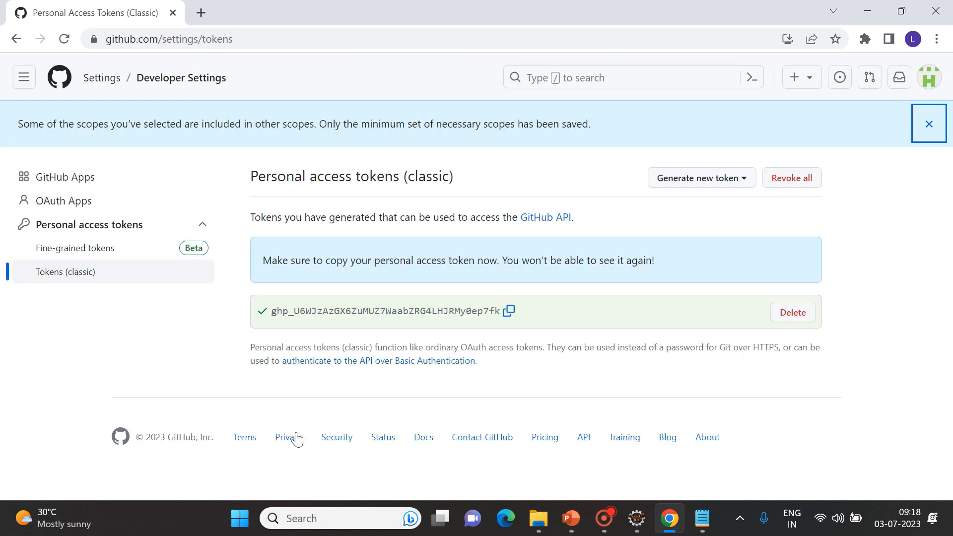
left_click_drag(272, 313, 500, 312)
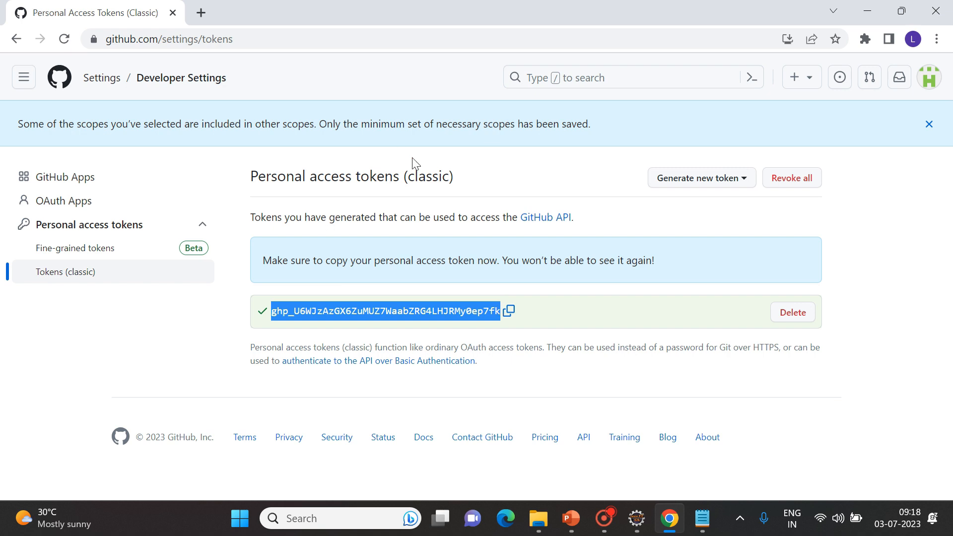
left_click(510, 314)
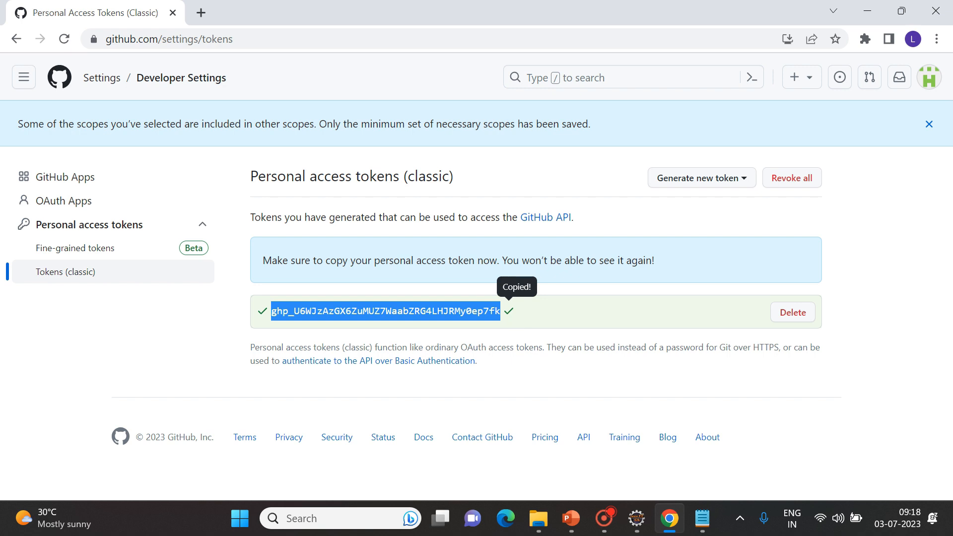
left_click(333, 517)
Paste the copied access token into a new Notepad note, then minimize Notepad.
type("no")
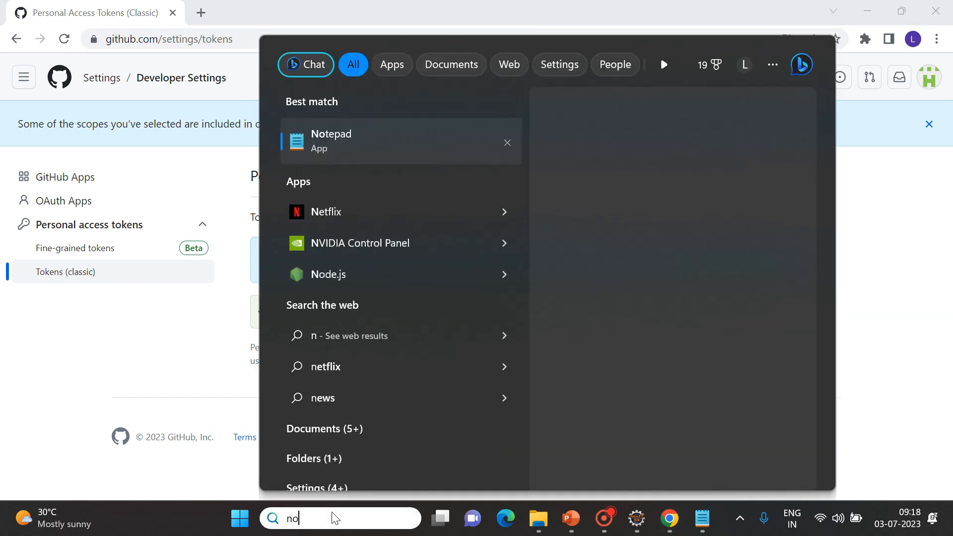
type("tepad")
key("Return")
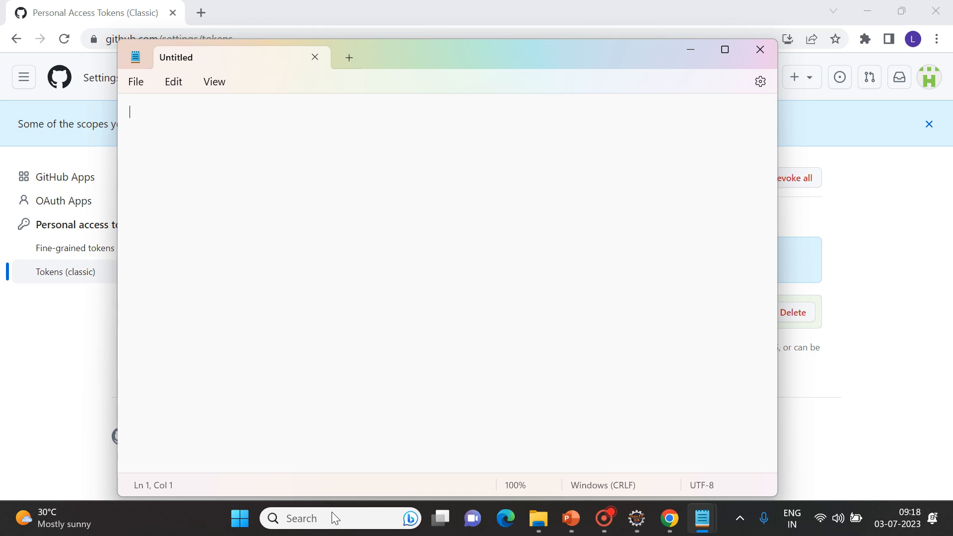
key("ctrl+v")
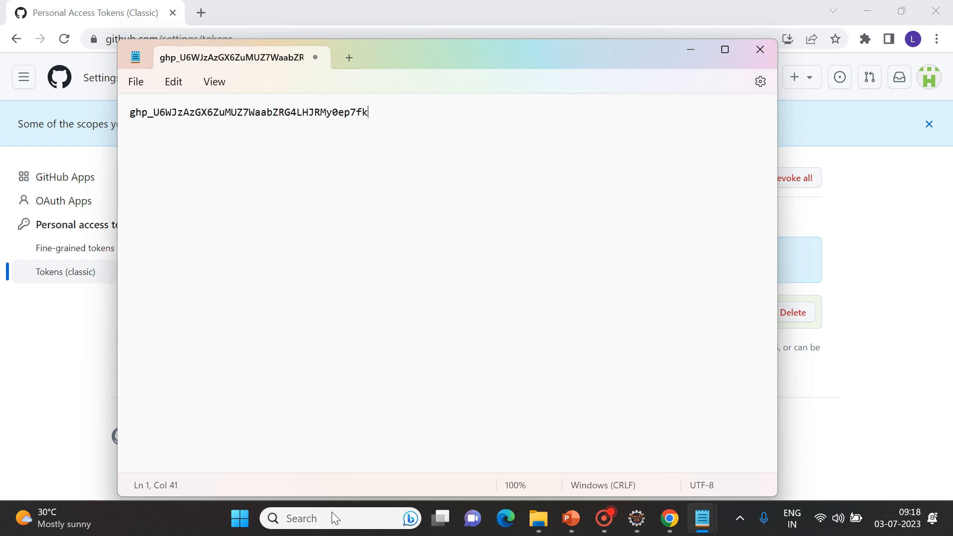
key("alt+space")
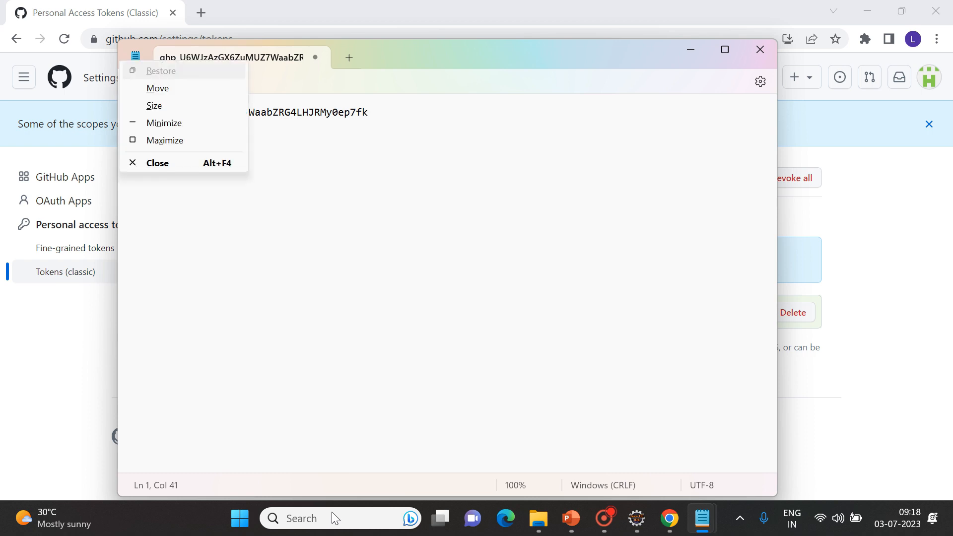
key("n")
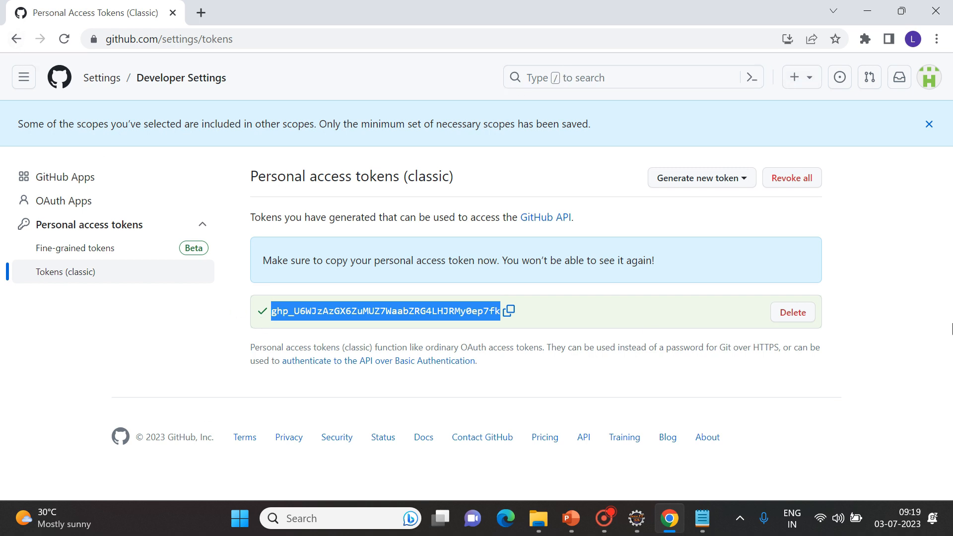
Dismiss the scopes notice and go to the GitHub home dashboard.
left_click(931, 132)
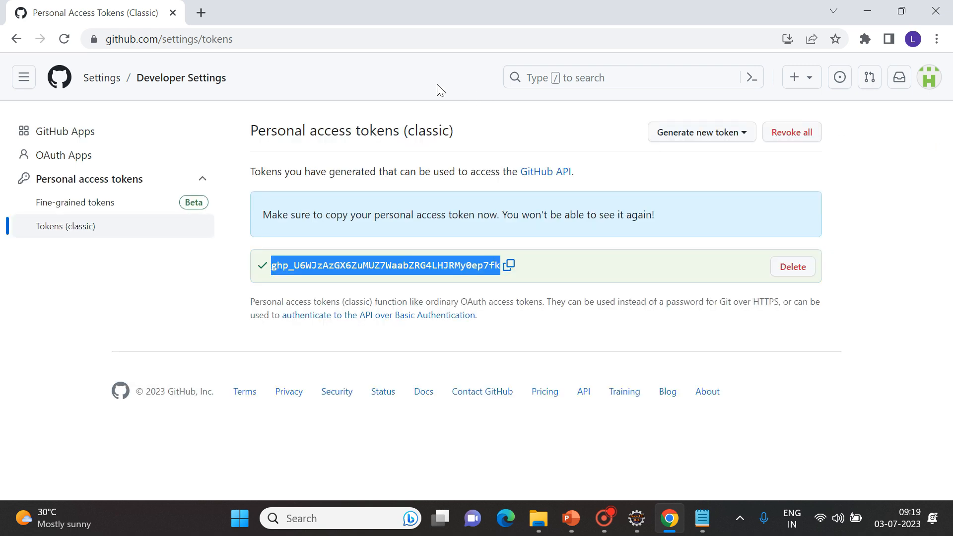
left_click(23, 78)
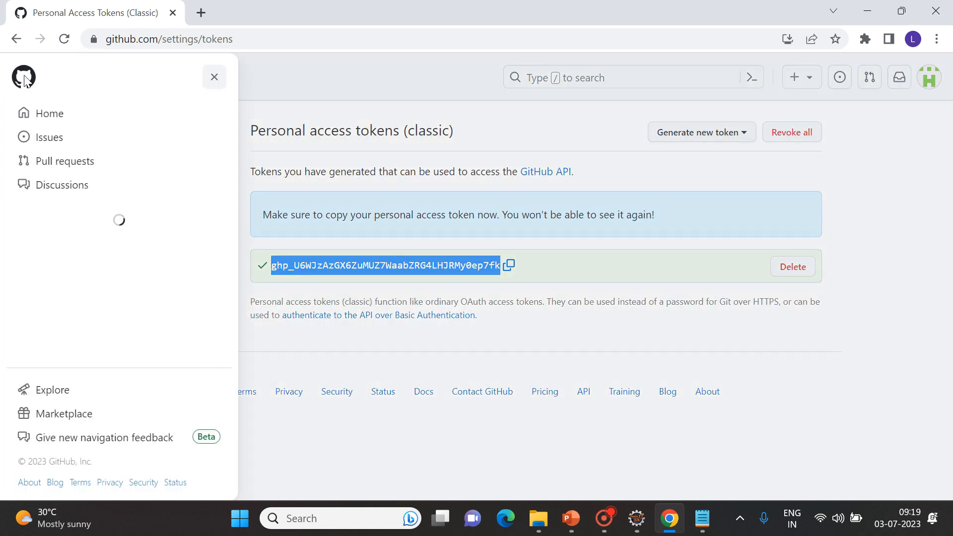
left_click(57, 122)
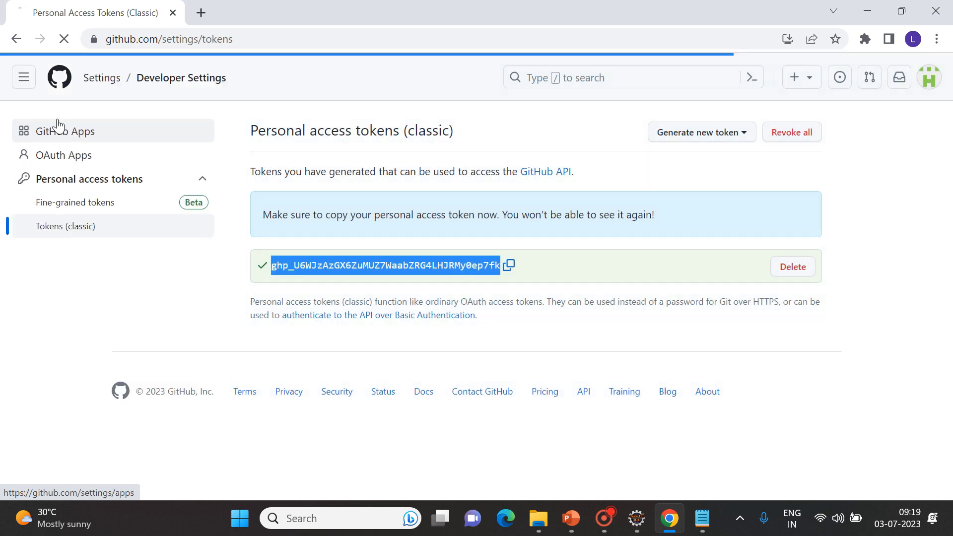
Look over the BasicDemos repository, return to the dashboard, and minimize Chrome.
mouse_move(79, 230)
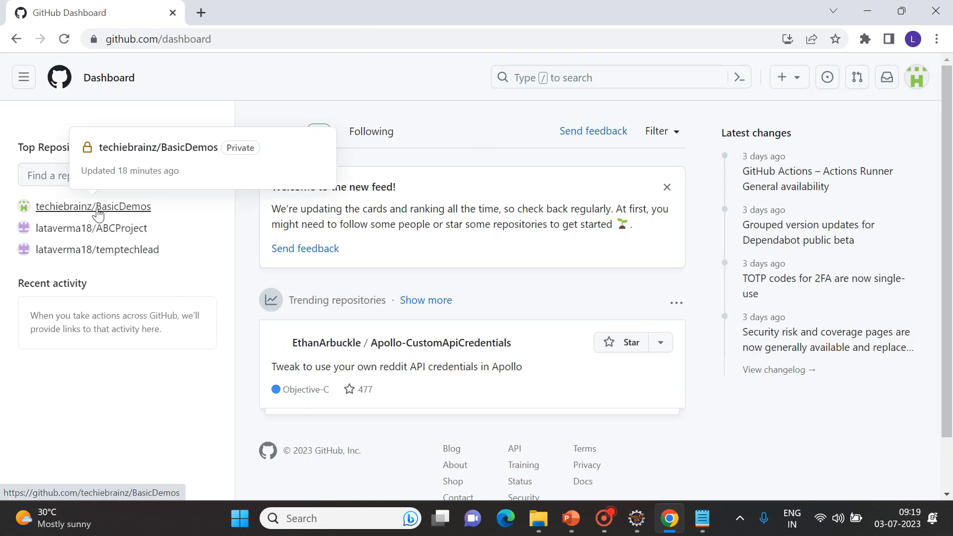
left_click(98, 215)
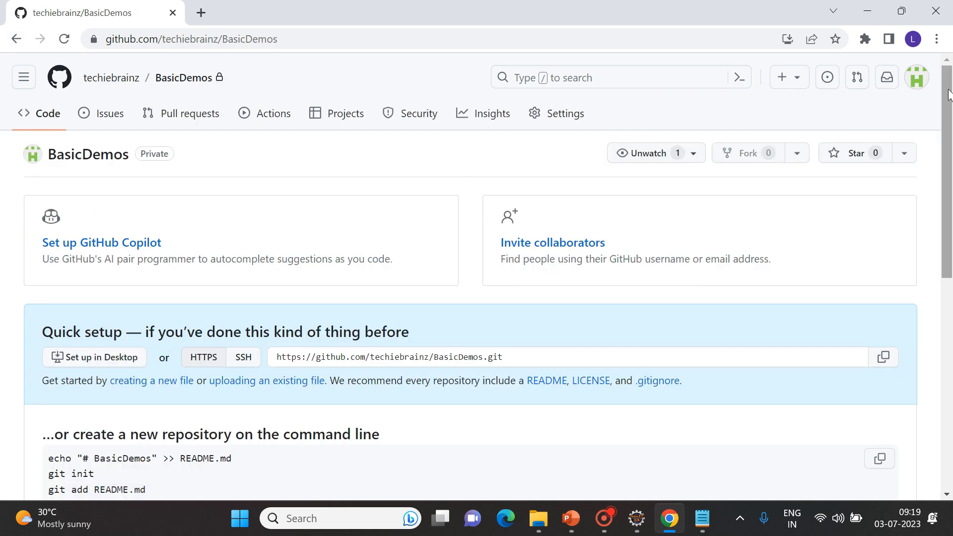
left_click_drag(949, 94, 929, 97)
left_click(16, 44)
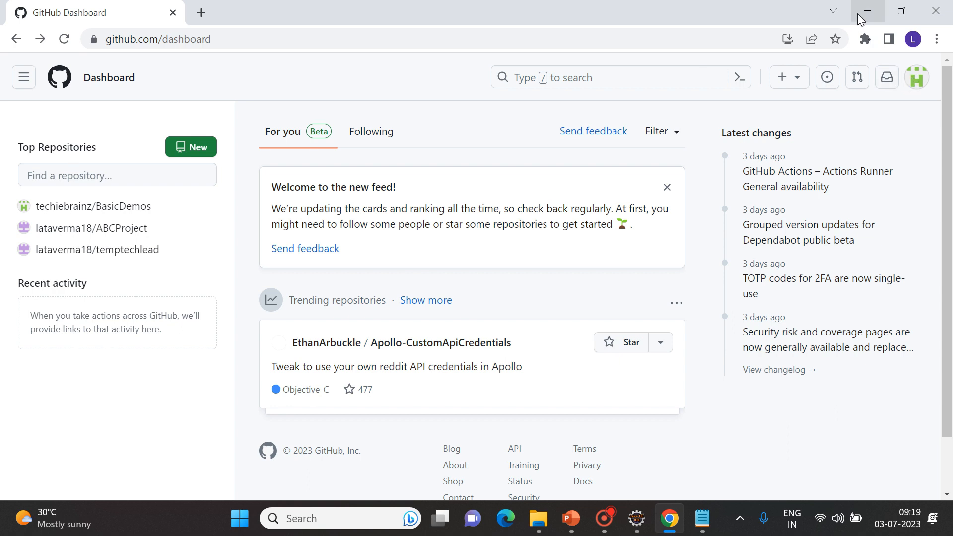
left_click(872, 10)
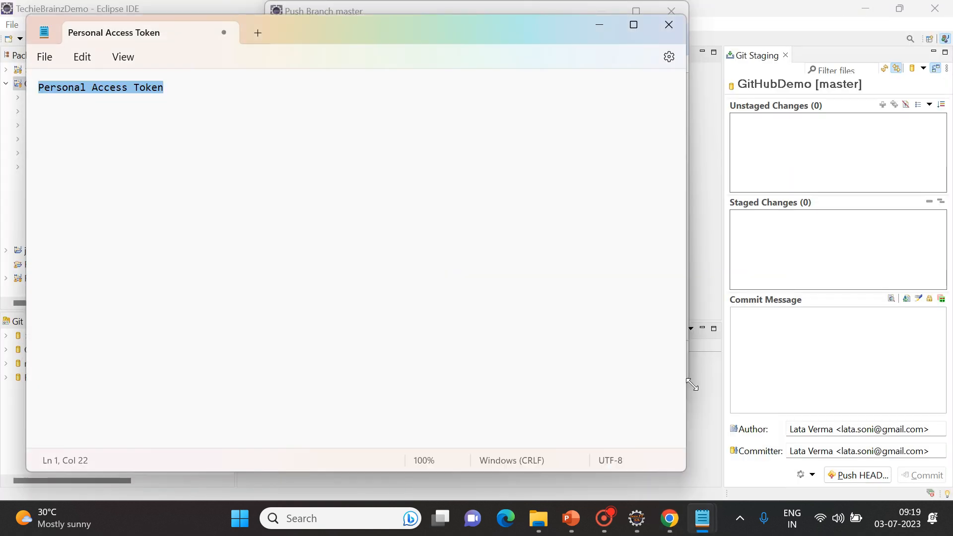
Close the Push Branch dialog and open Demo1.java from the com.example.demo.beans package.
left_click(717, 410)
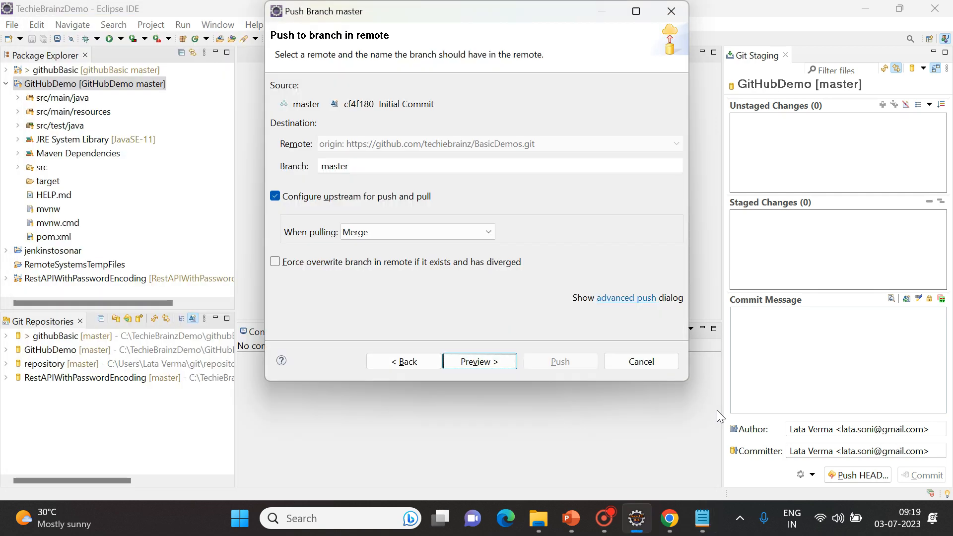
left_click(671, 13)
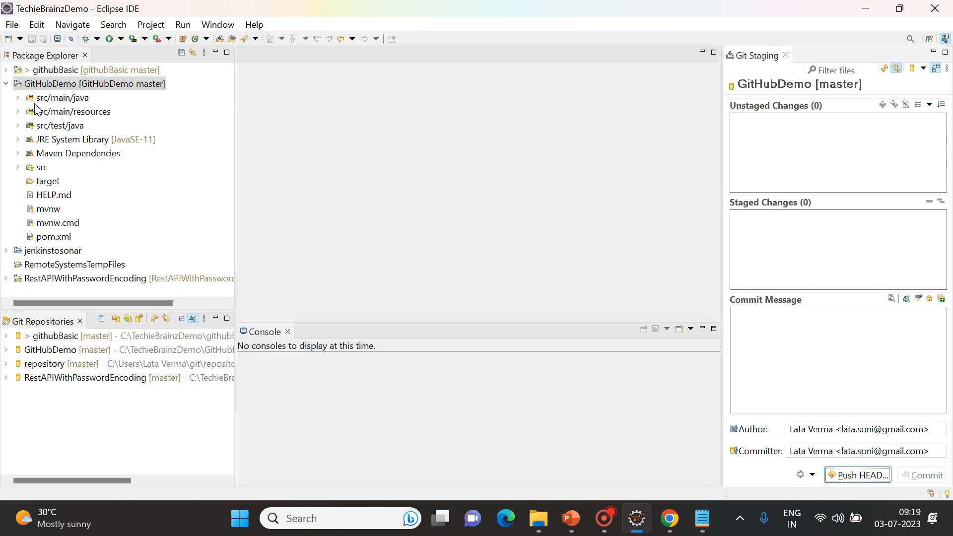
left_click(19, 98)
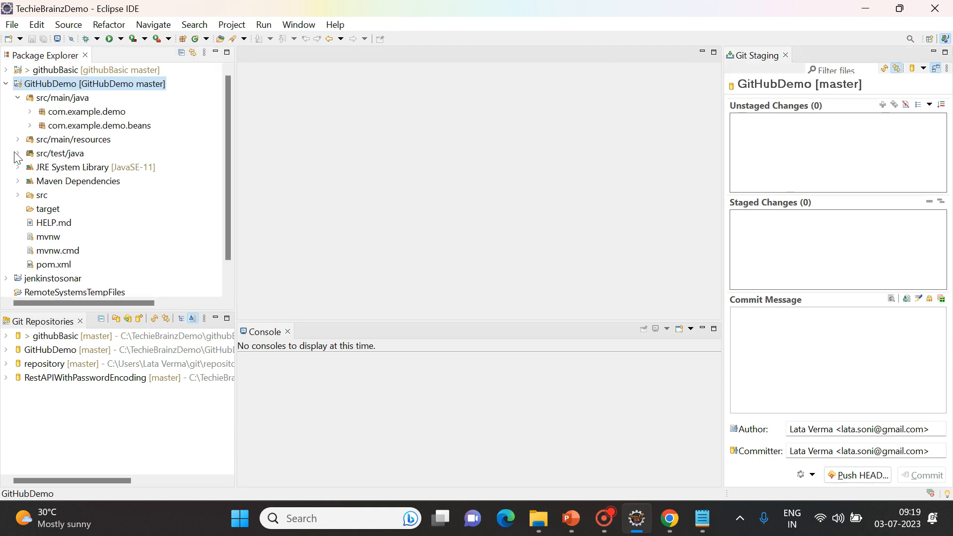
left_click(31, 128)
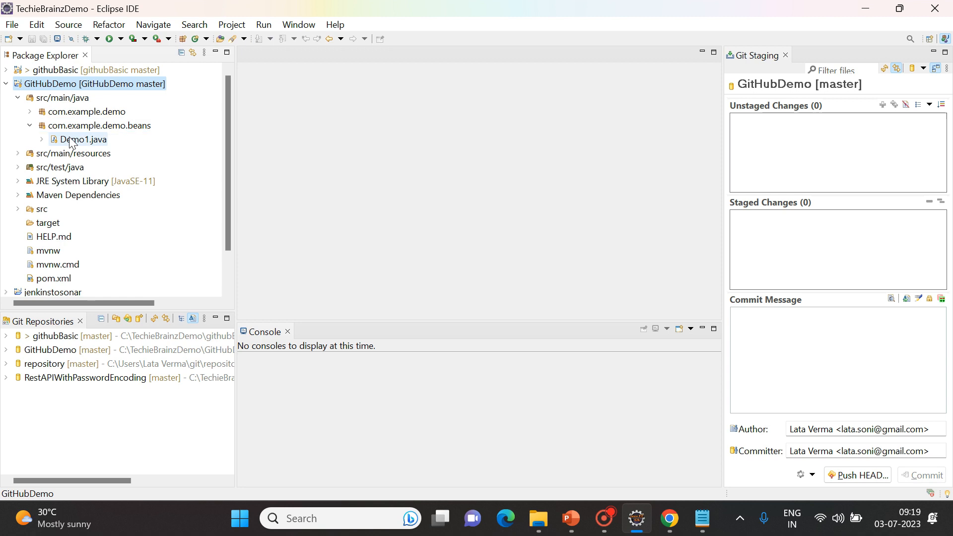
double_click(80, 142)
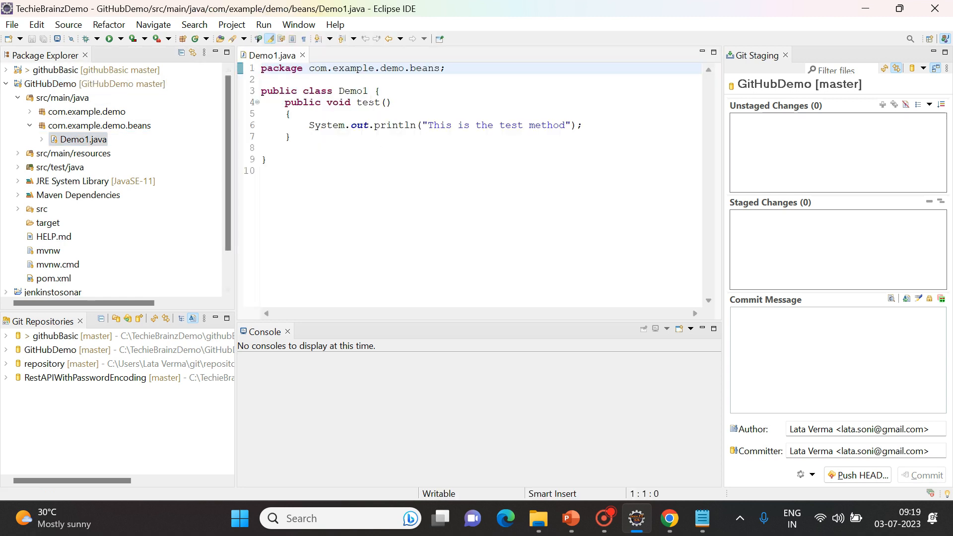
Add a public void get() method printing "get of Demo1" via the sysout template, and save.
left_click(387, 91)
key("Return")
type("public void get")
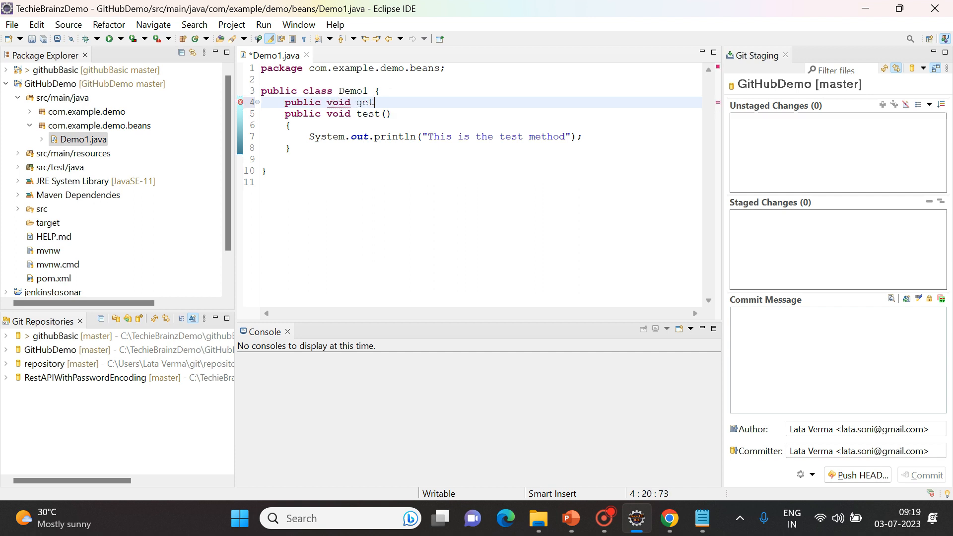
type("()")
key("Return")
type("{")
key("Return")
type("sysout")
key("ctrl+space")
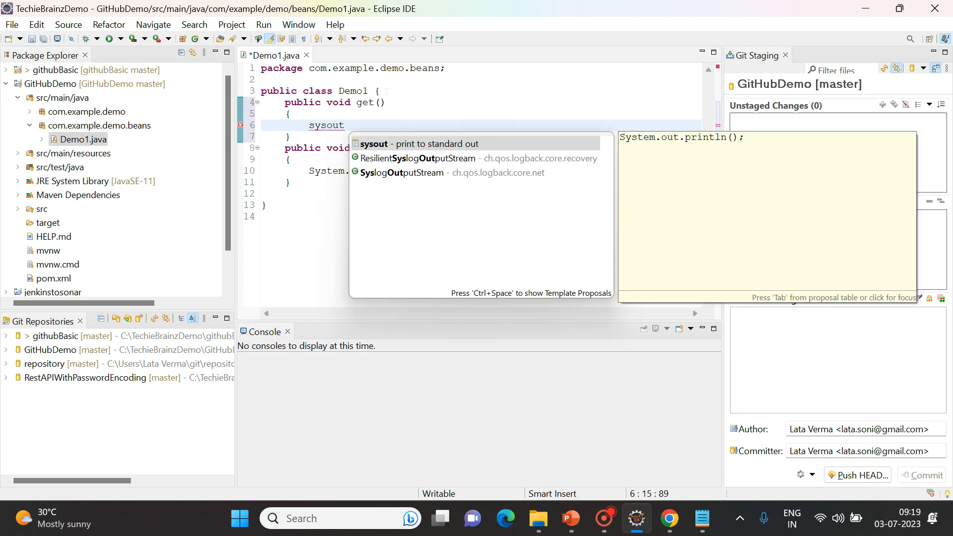
key("Return")
type("\"get ")
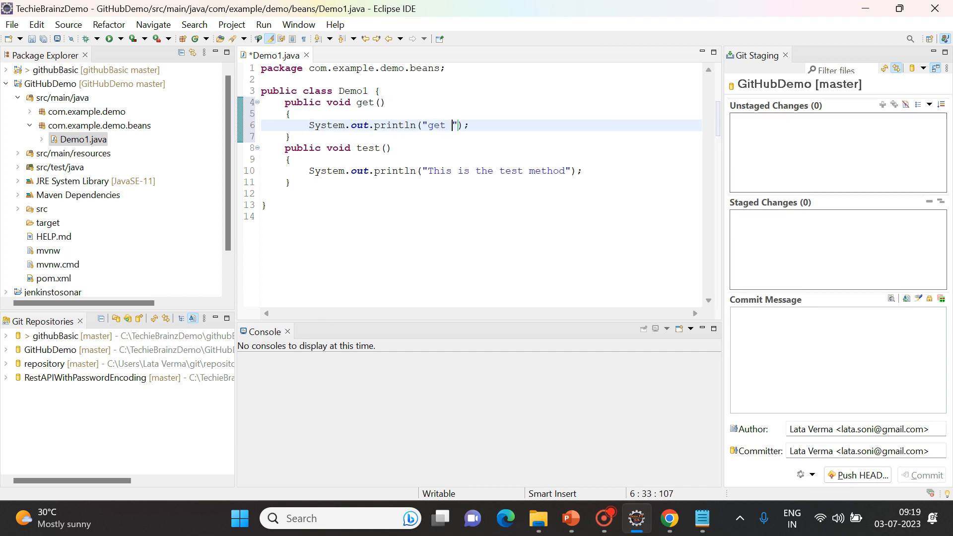
type("of Demo1")
key("End")
key("ctrl+s")
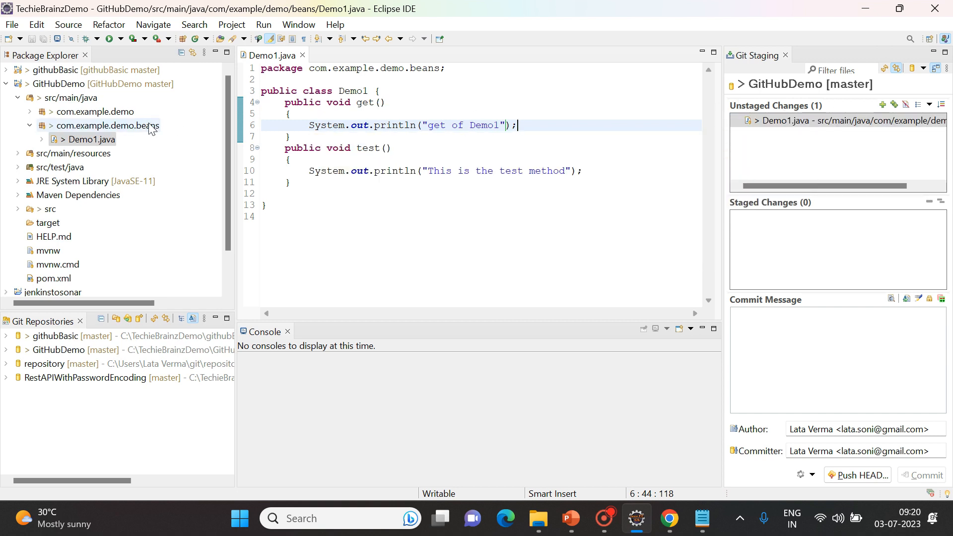
Stage the Demo1.java change from the GitHubDemo project's Team menu.
right_click(63, 88)
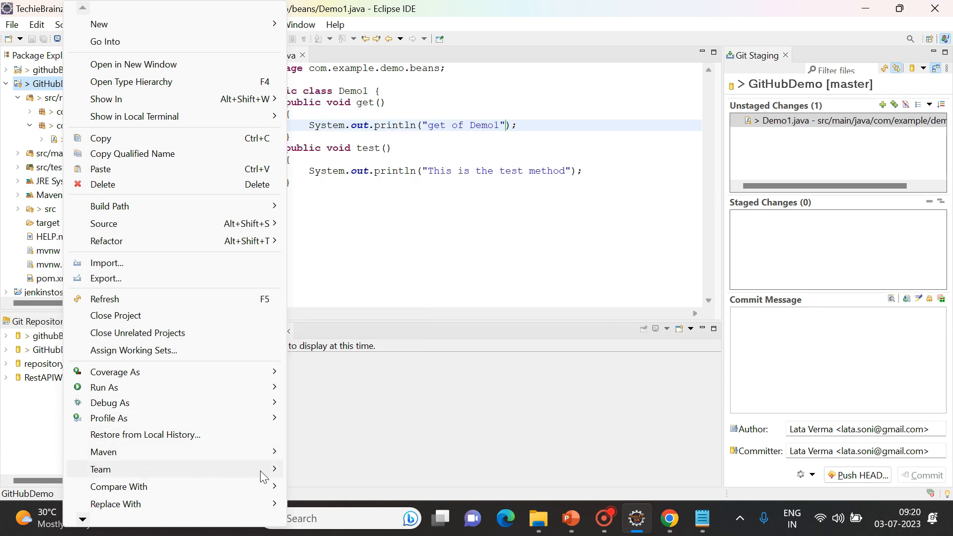
mouse_move(273, 474)
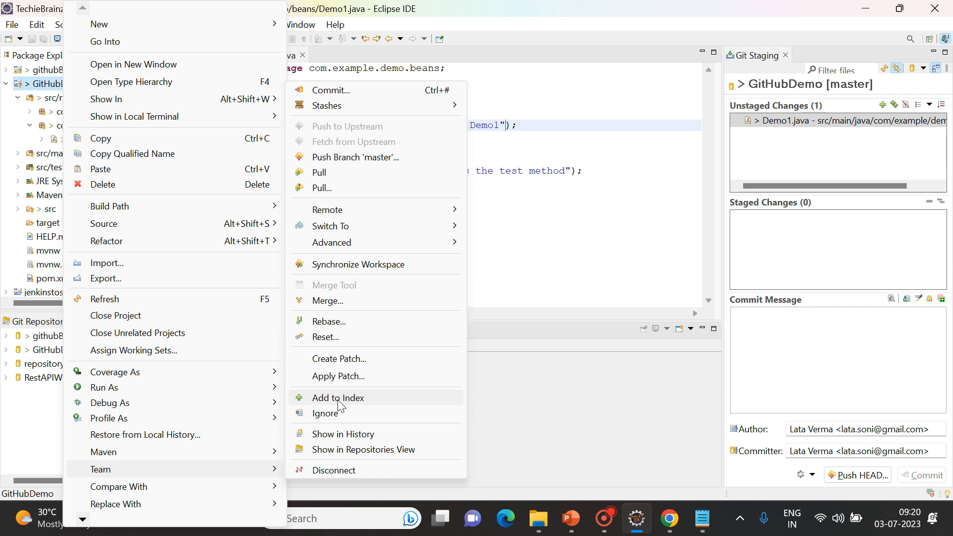
left_click(338, 400)
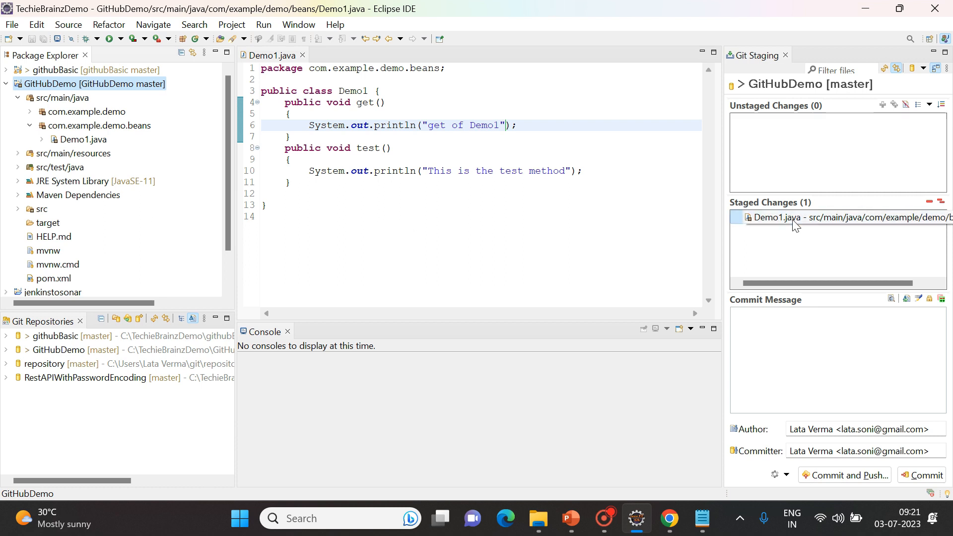
Start a Team commit of GitHubDemo and enter the message 'Final Commit'.
right_click(61, 88)
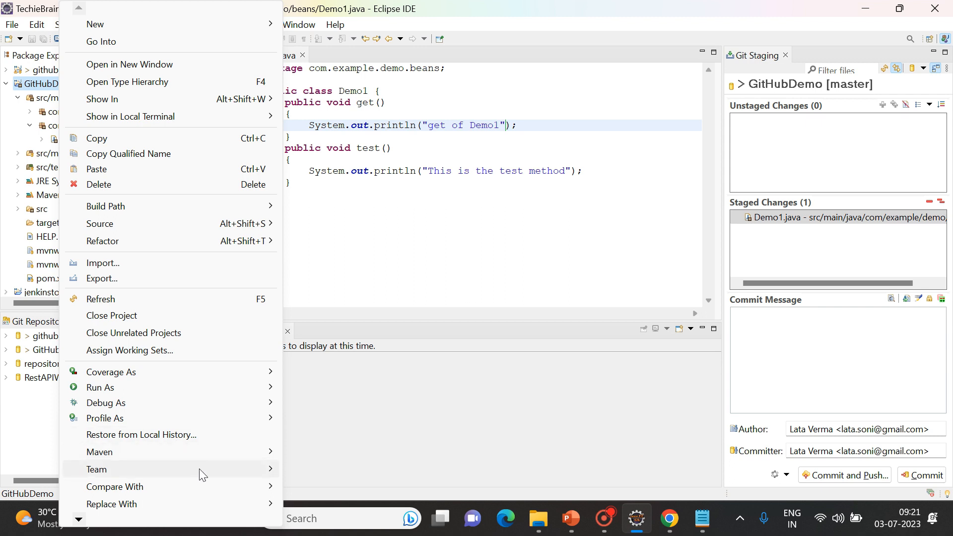
mouse_move(198, 468)
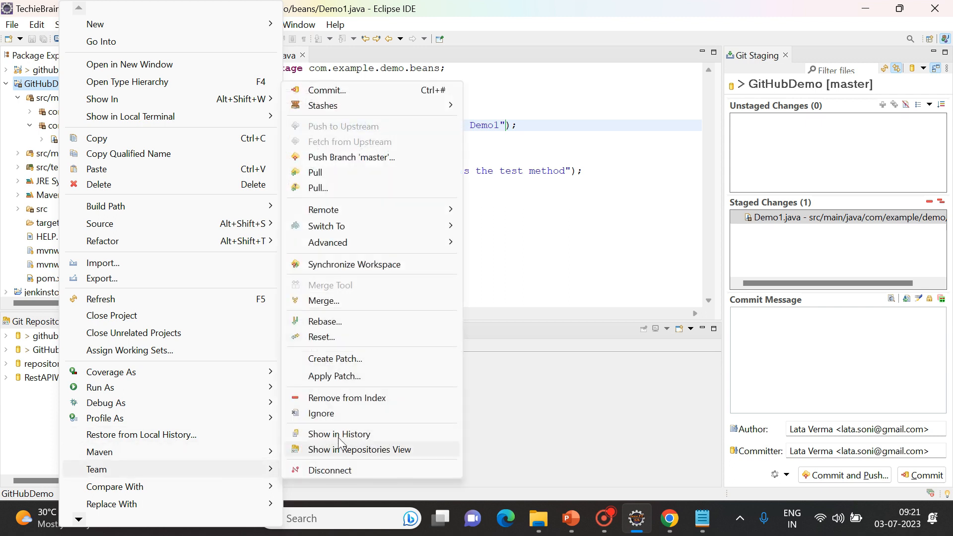
left_click(344, 91)
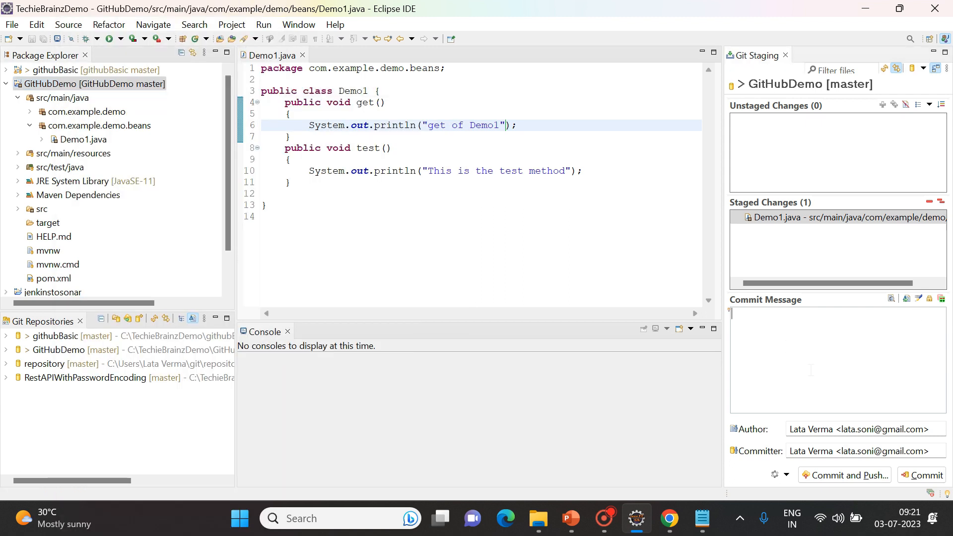
type("Final Commit")
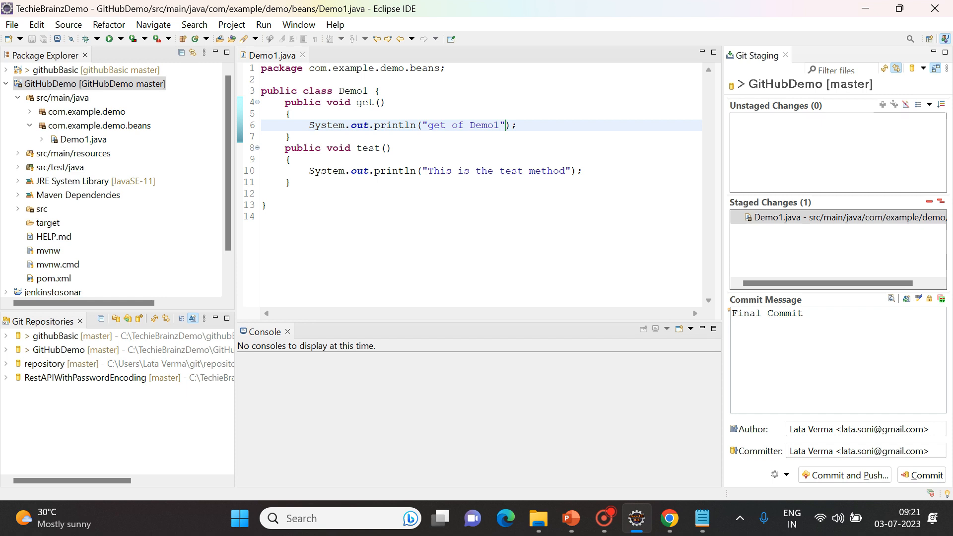
Commit and push the change, dismiss the push error, and begin setting master's push destination URI.
left_click(826, 477)
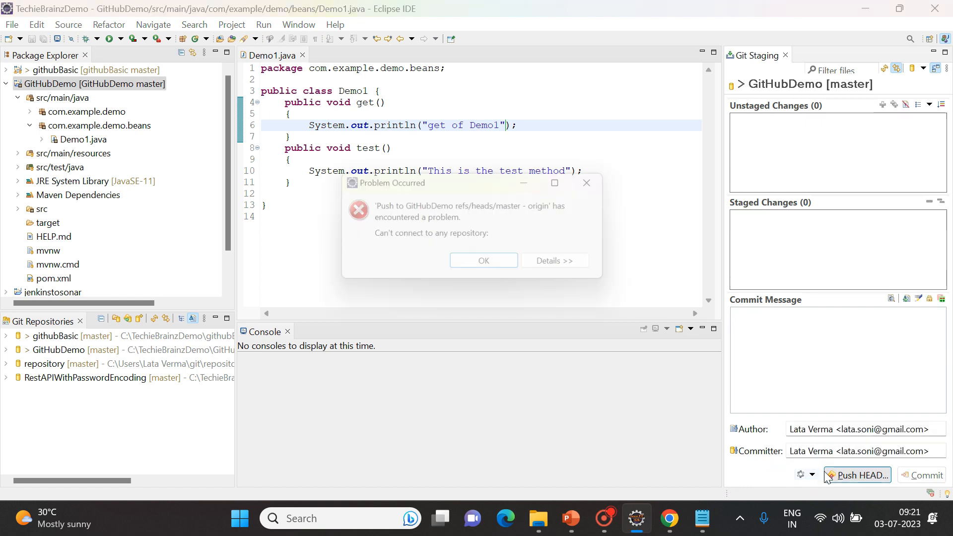
left_click(488, 264)
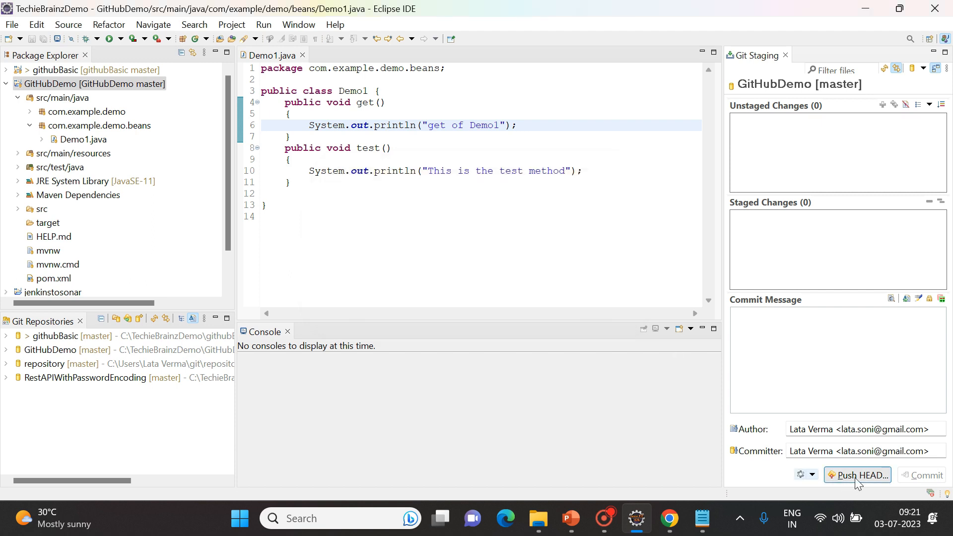
left_click(851, 475)
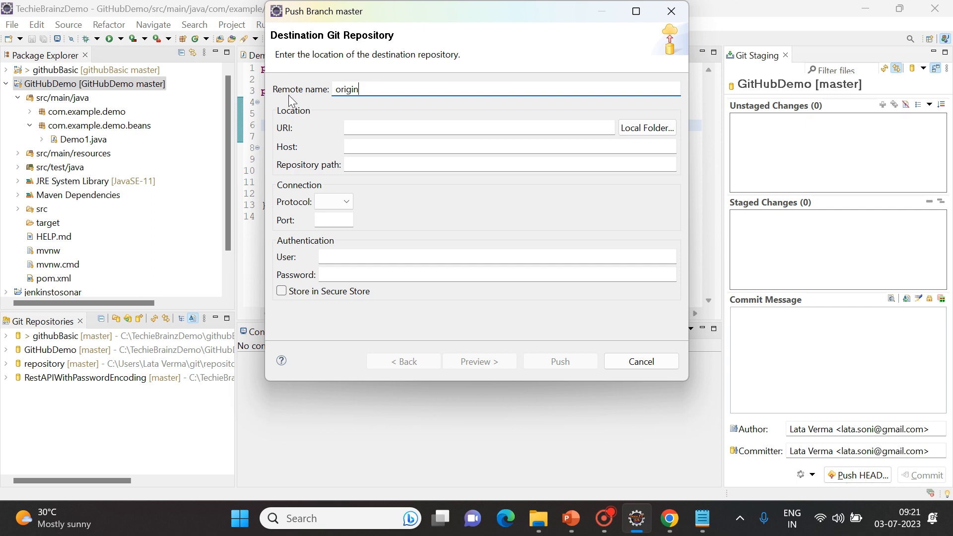
left_click(365, 127)
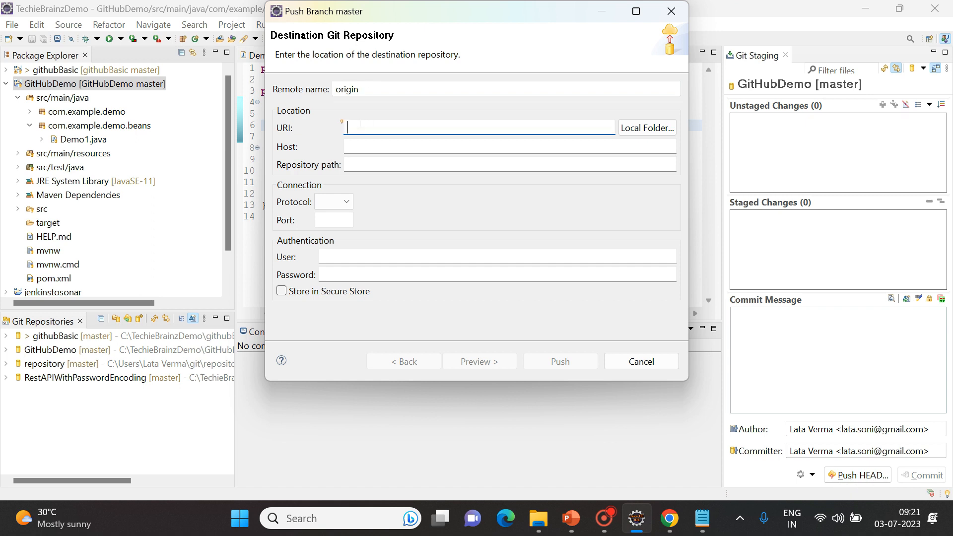
key("alt+Tab")
key("Tab")
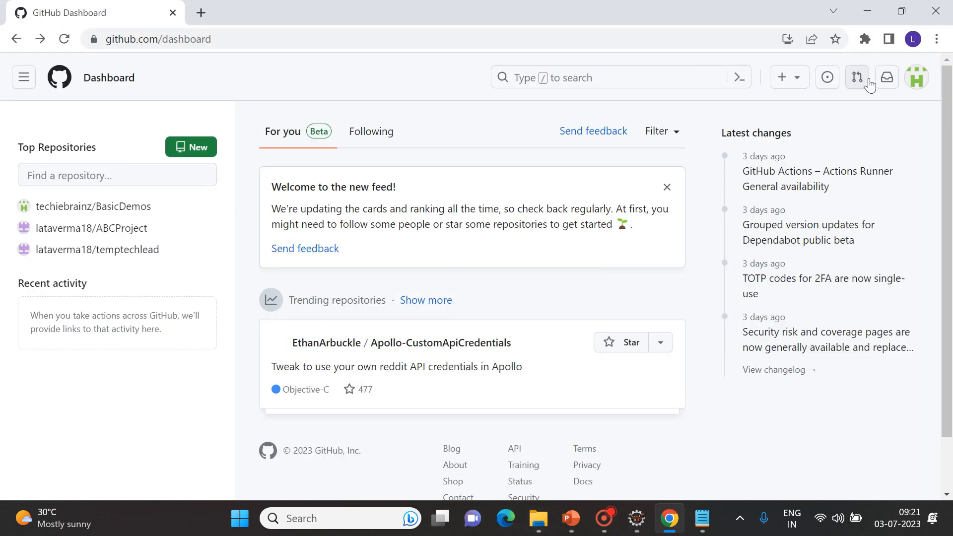
Copy the BasicDemos HTTPS clone URL from GitHub into Eclipse's push URI field.
left_click(70, 213)
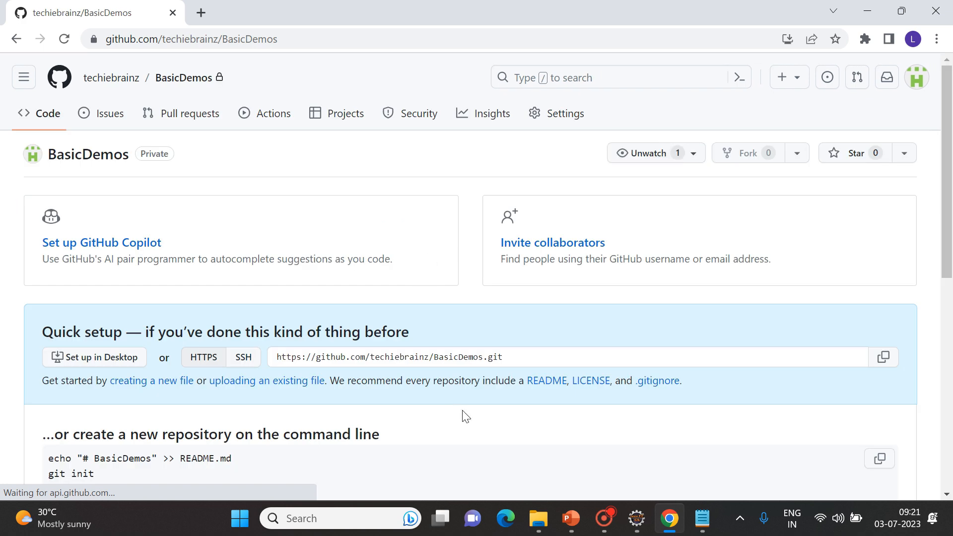
left_click(522, 356)
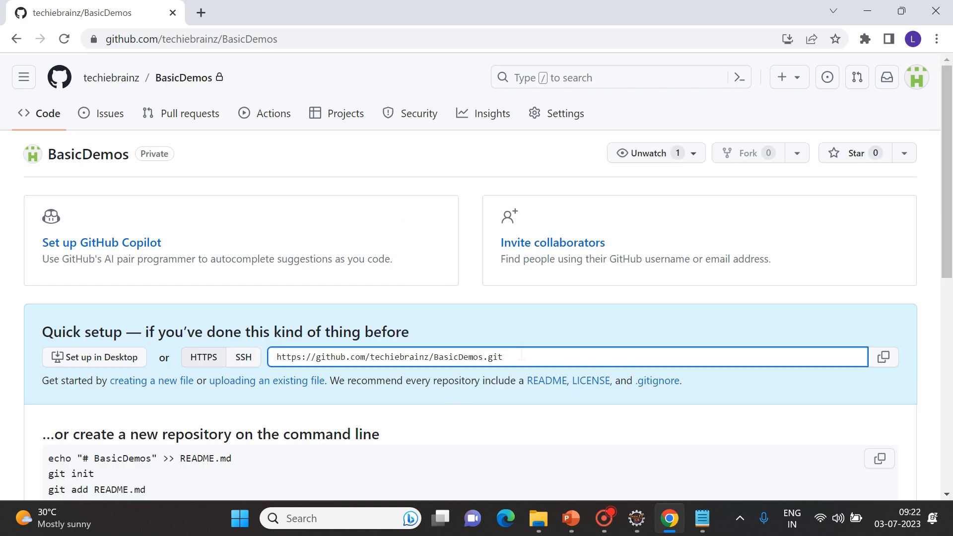
left_click_drag(522, 355, 246, 367)
key("ctrl+c")
key("alt+Tab")
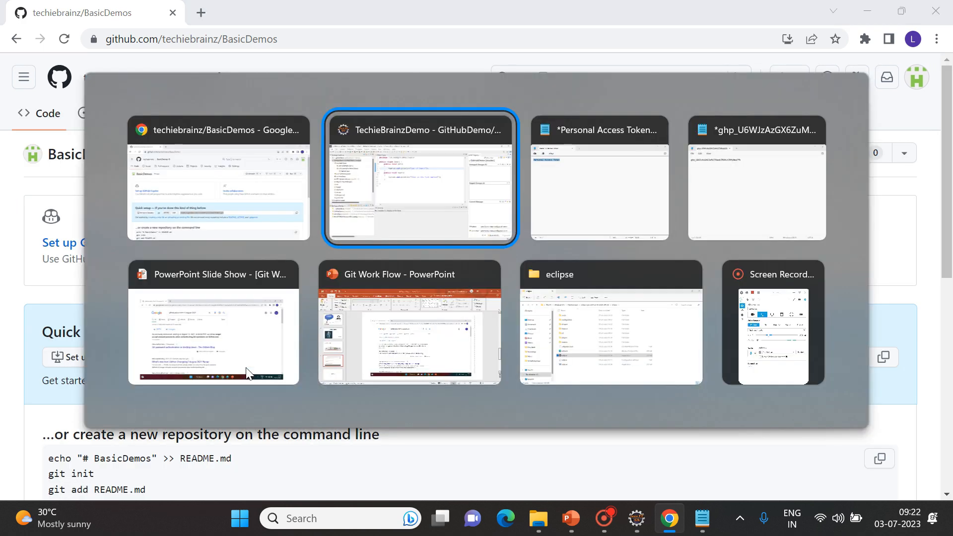
key("ctrl+v")
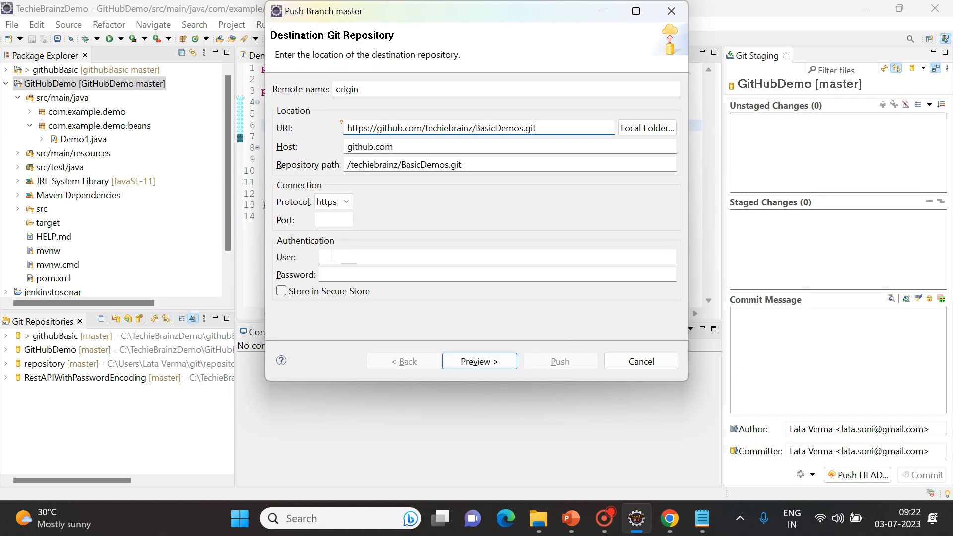
Fill in the GitHub account's e-mail as the push user name.
left_click(331, 256)
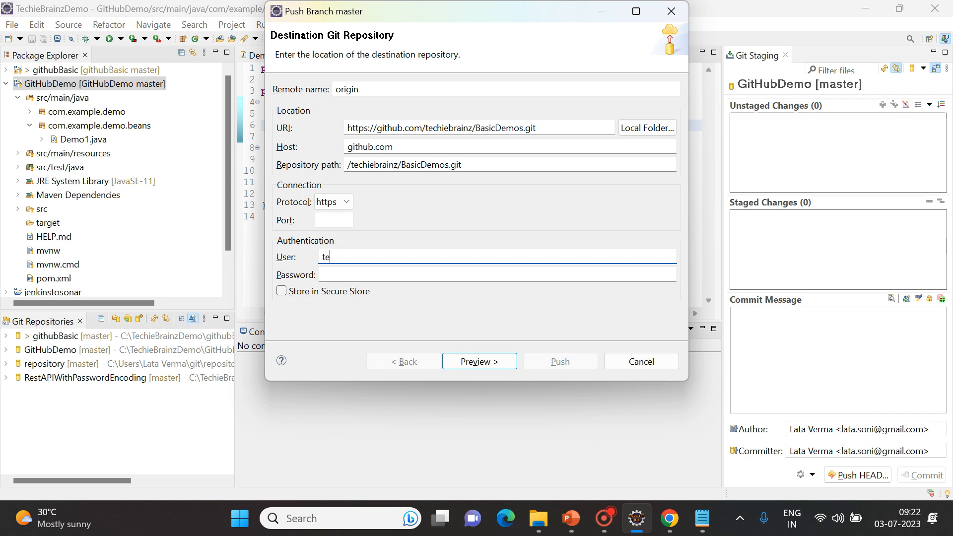
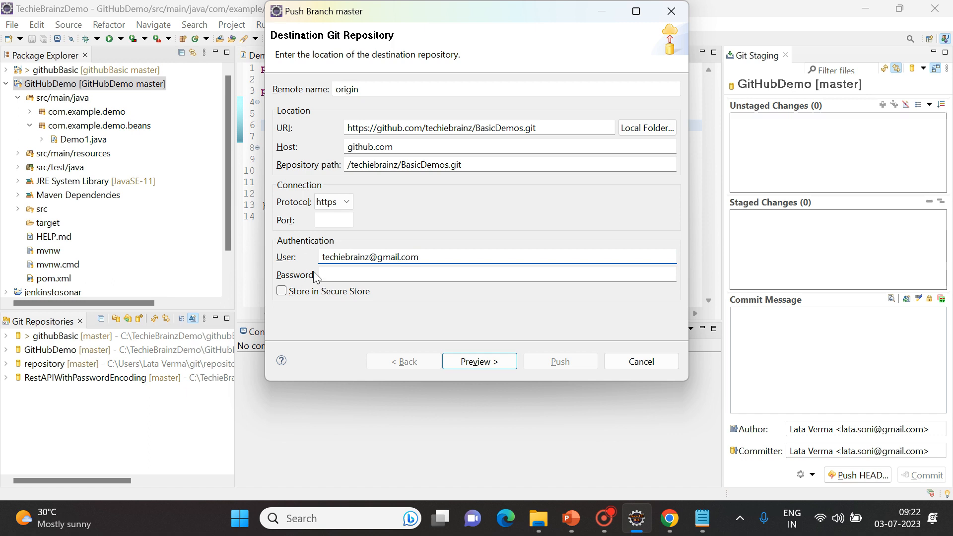
left_click(332, 275)
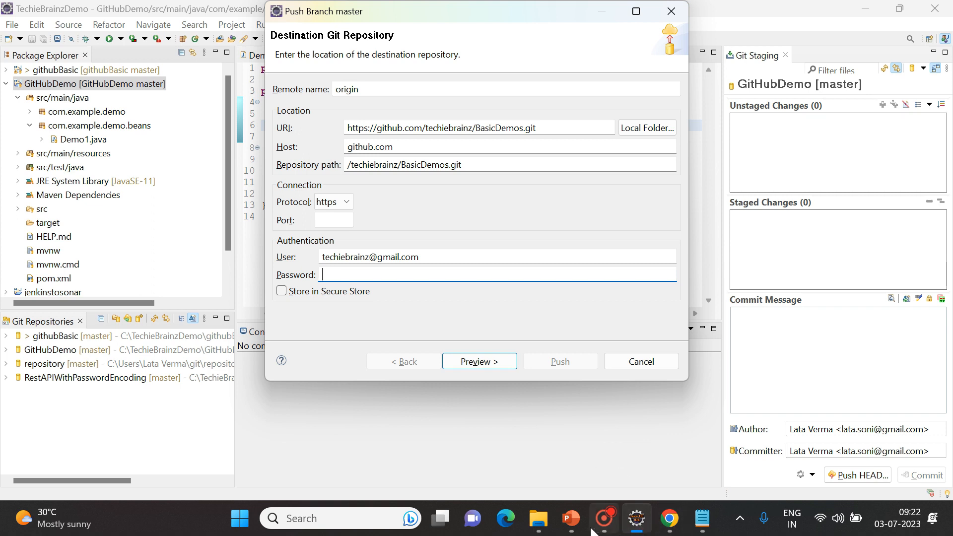
mouse_move(571, 527)
left_click(652, 445)
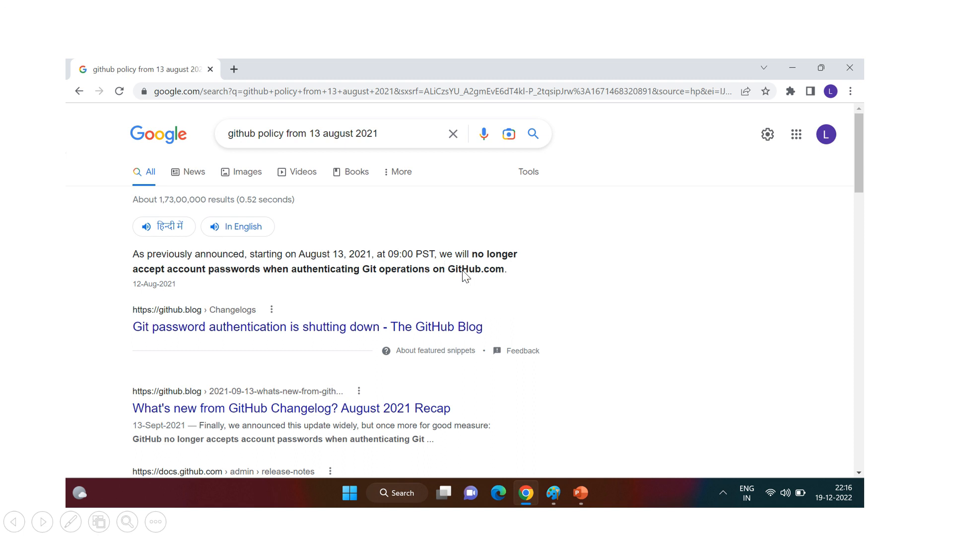
key("Escape")
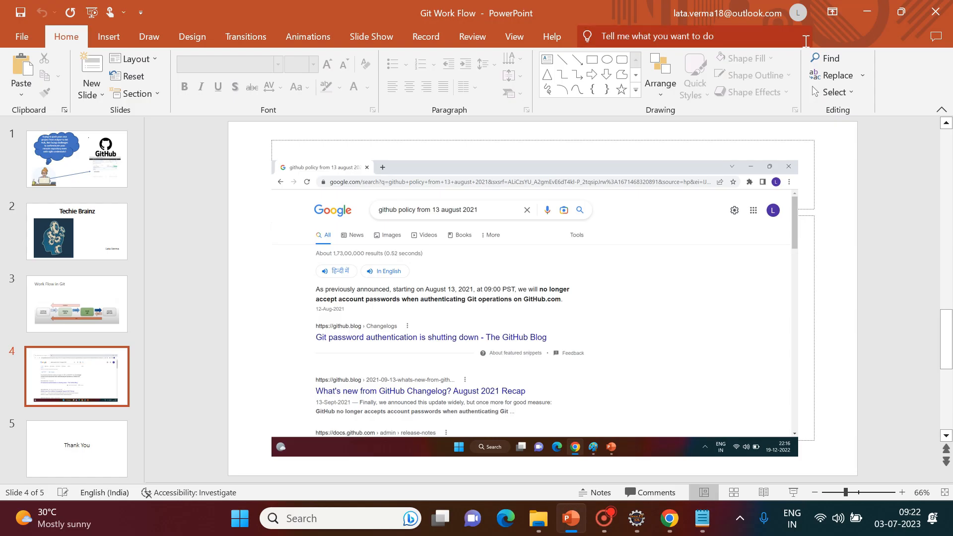
left_click(637, 522)
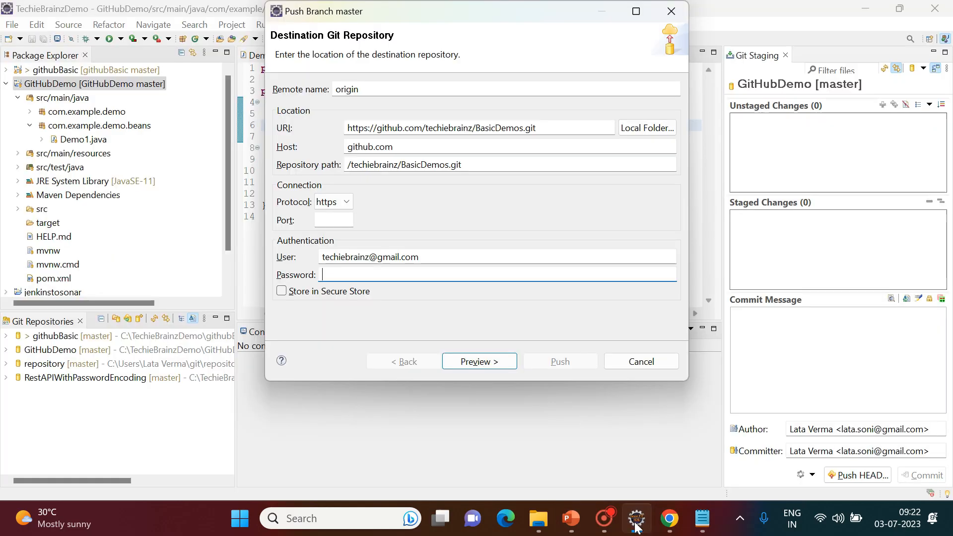
Paste the saved access token from Notepad as the push password and continue.
mouse_move(704, 524)
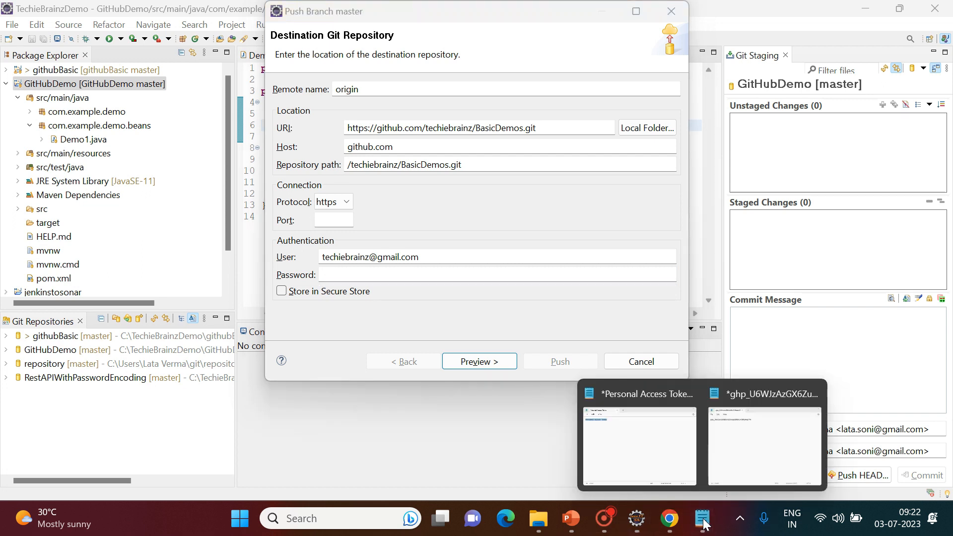
left_click(728, 446)
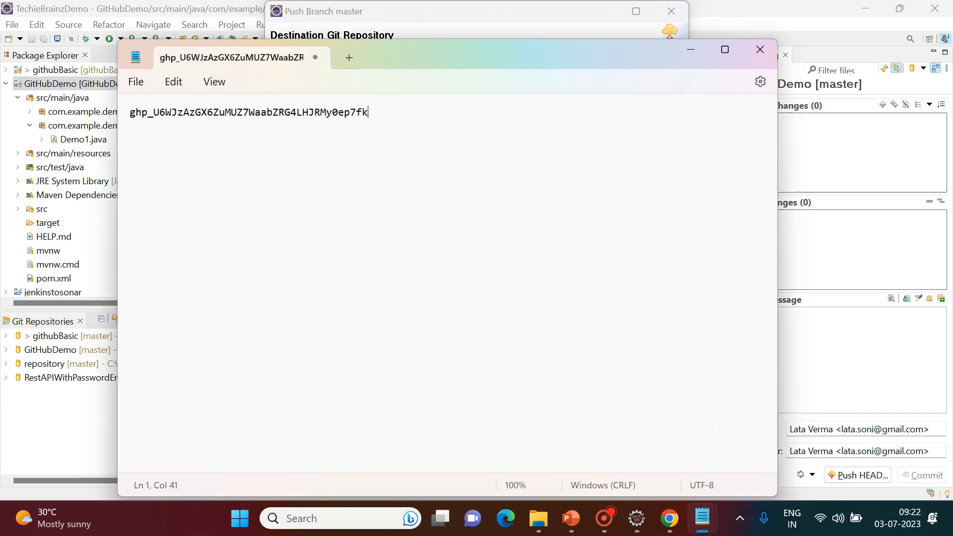
key("ctrl+a")
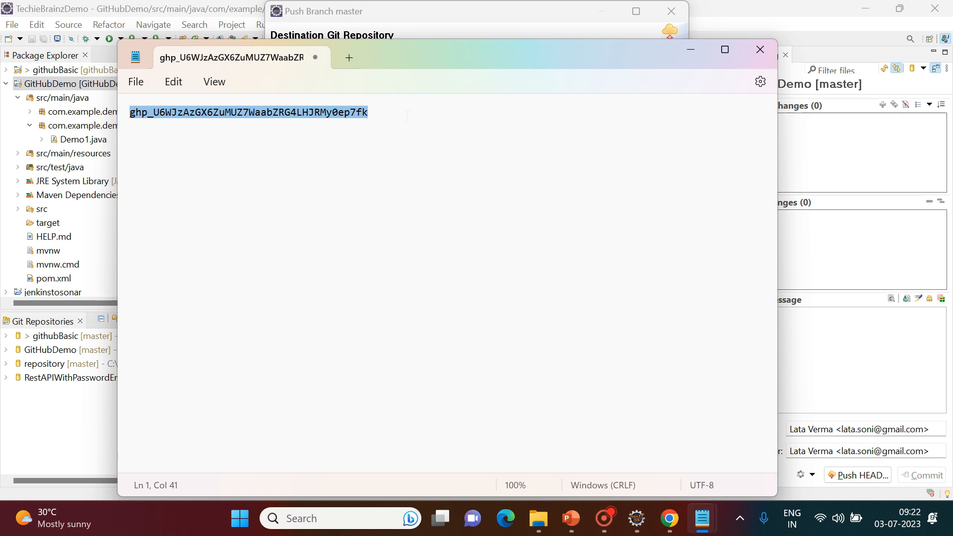
key("alt+Tab")
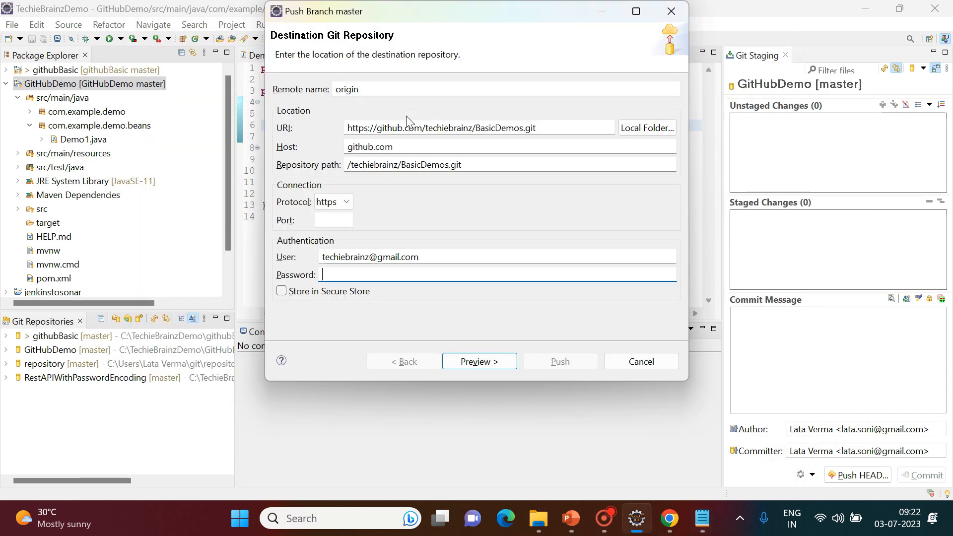
key("ctrl+v")
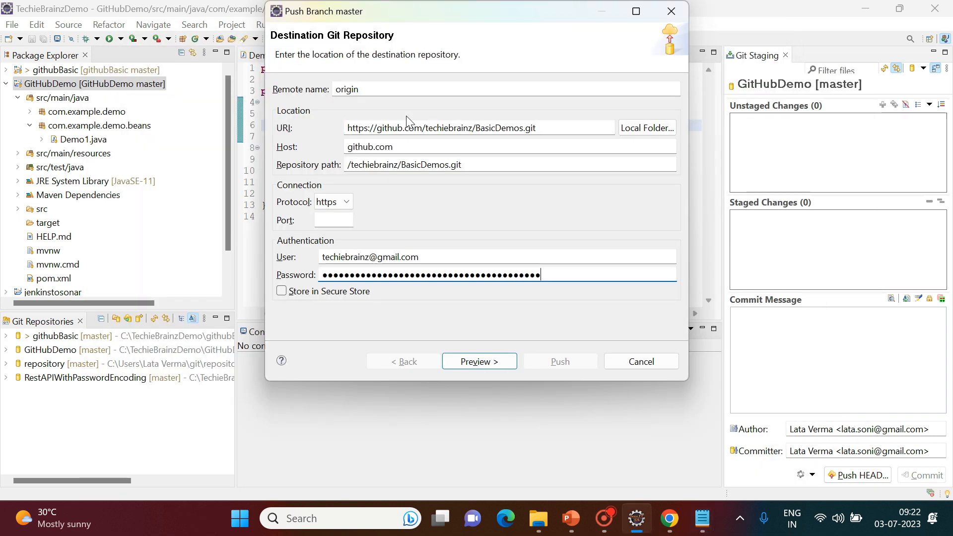
left_click(490, 368)
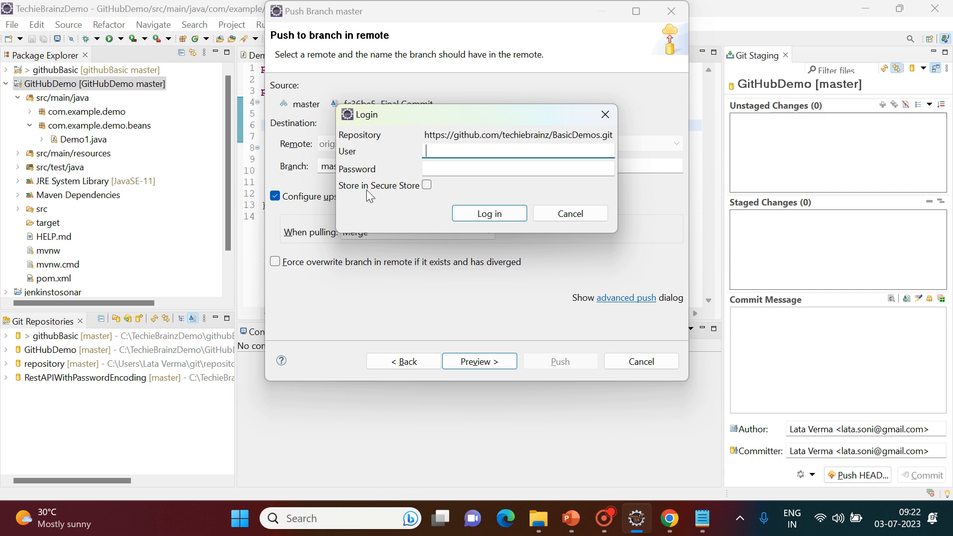
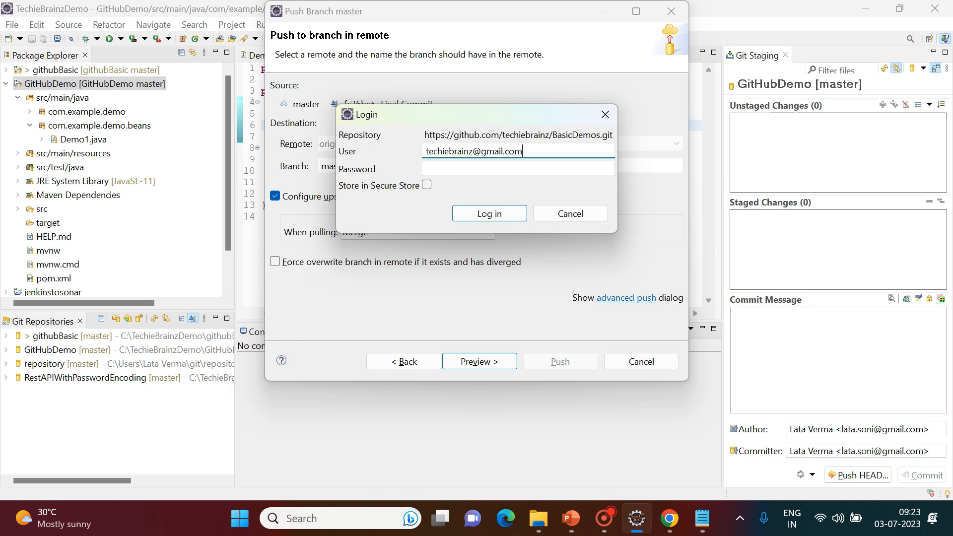
Log in with the account e-mail as user and the access token as password.
key("Tab")
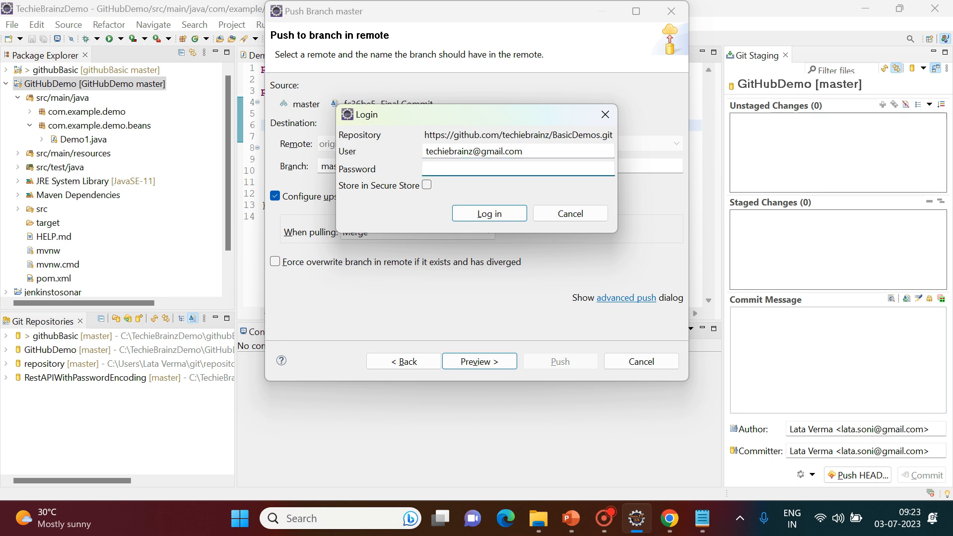
key("ctrl+v")
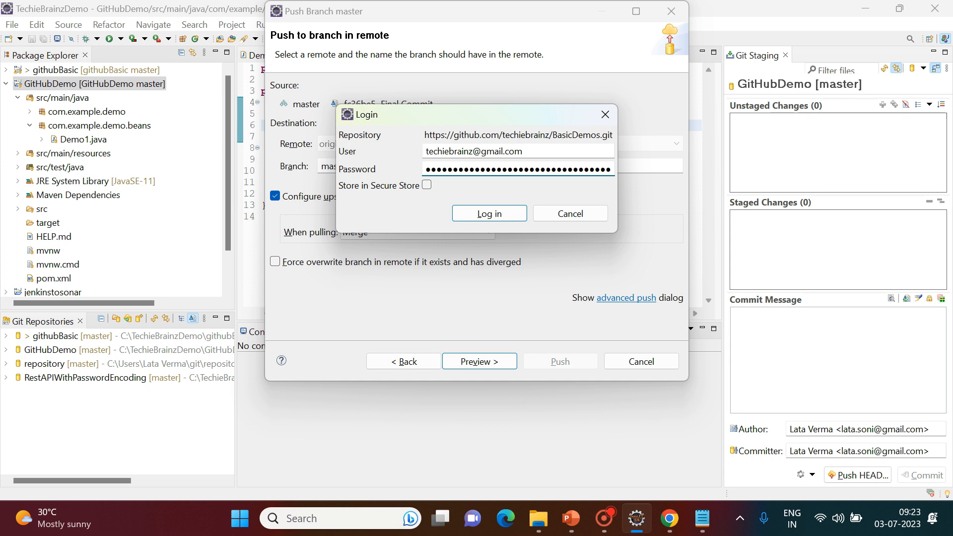
left_click(486, 218)
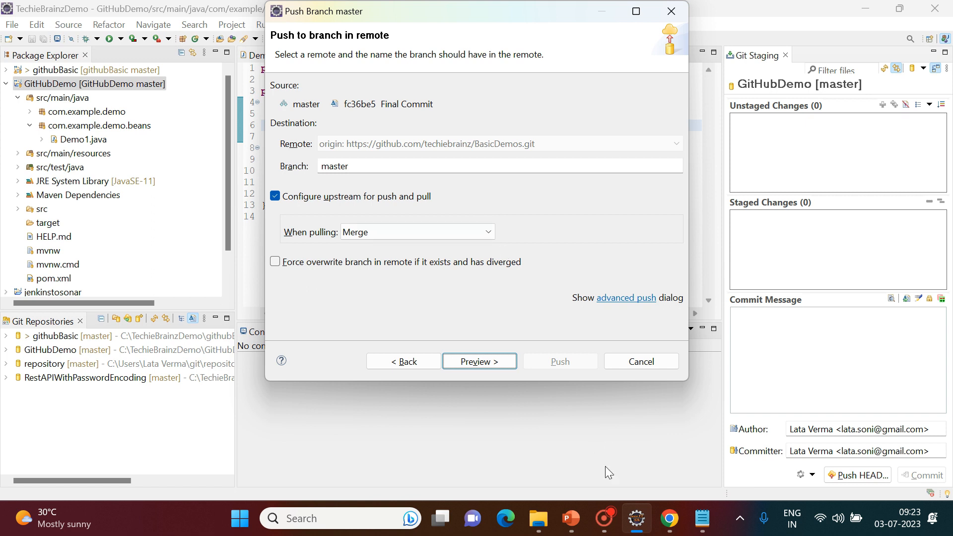
mouse_move(669, 518)
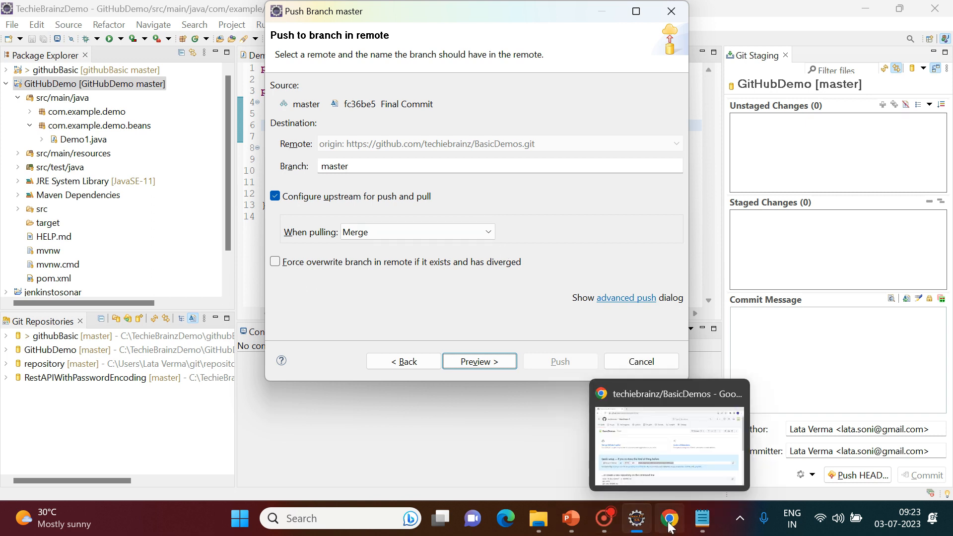
left_click(631, 433)
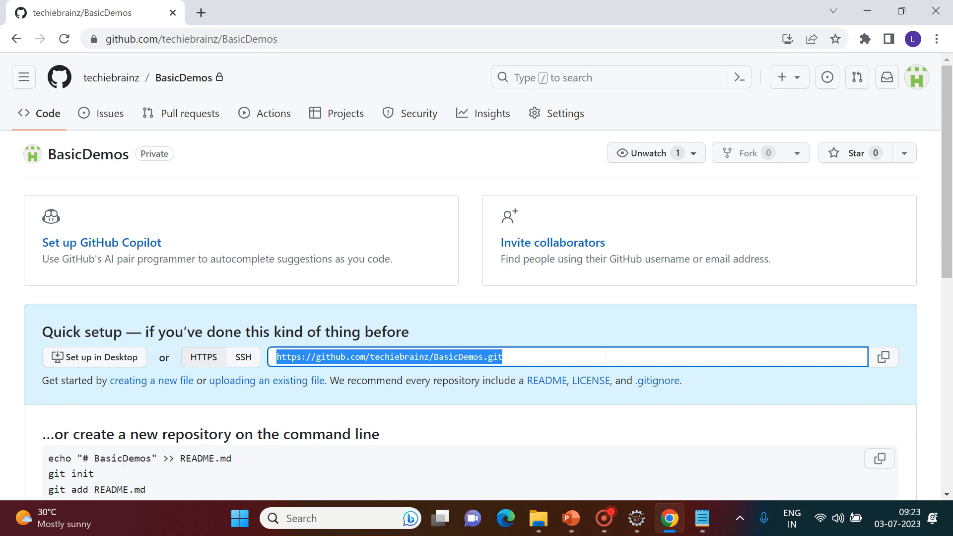
mouse_move(639, 526)
left_click(638, 520)
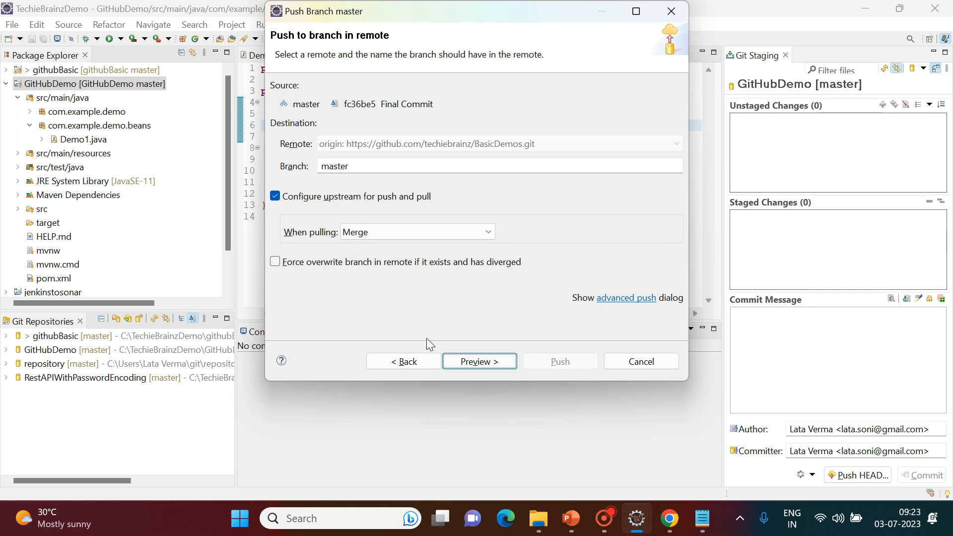
Push master to BasicDemos, logging in with the account e-mail and access token, then close the results.
left_click(484, 363)
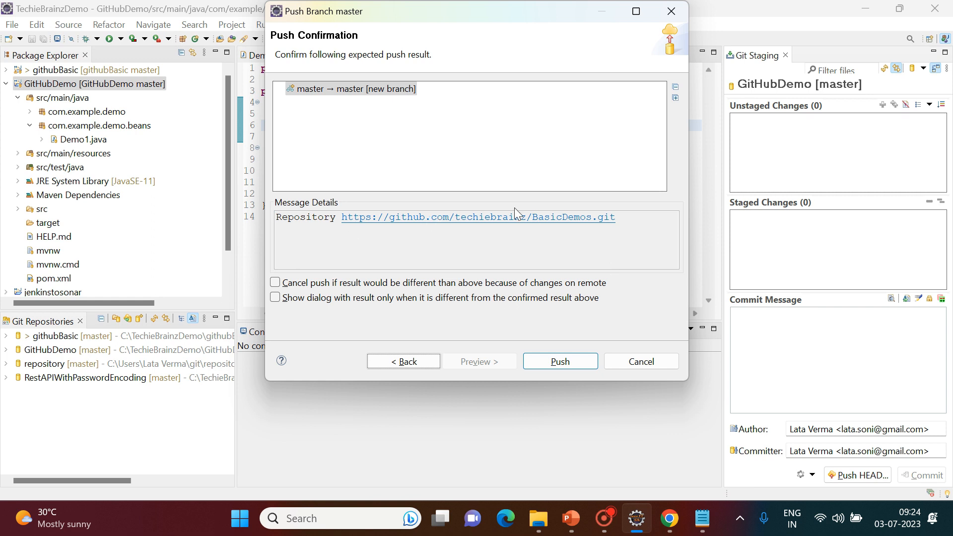
left_click(543, 360)
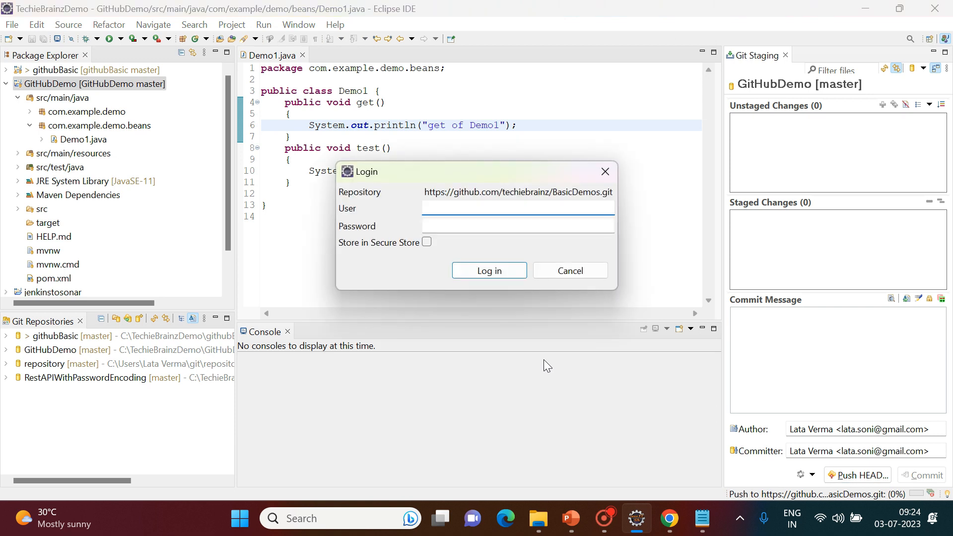
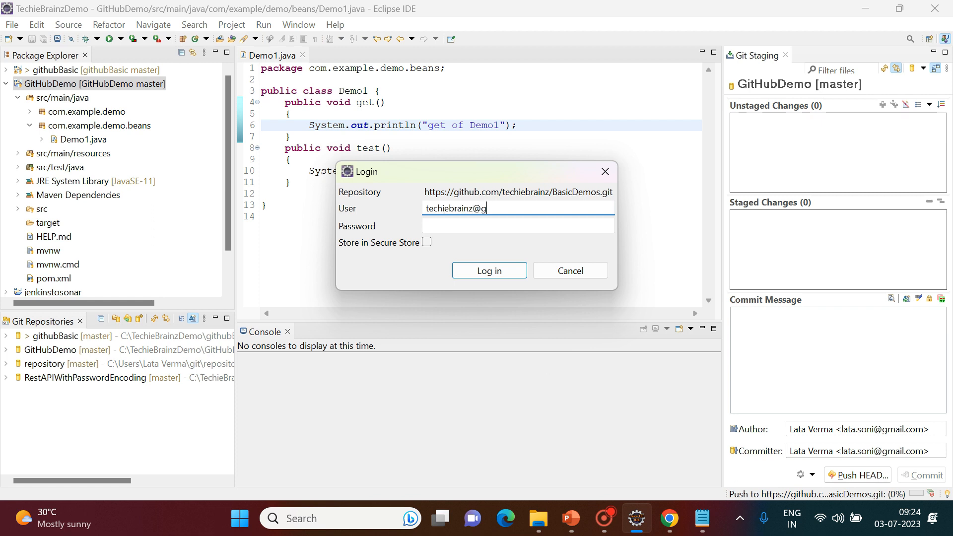
key("Tab")
key("ctrl+v")
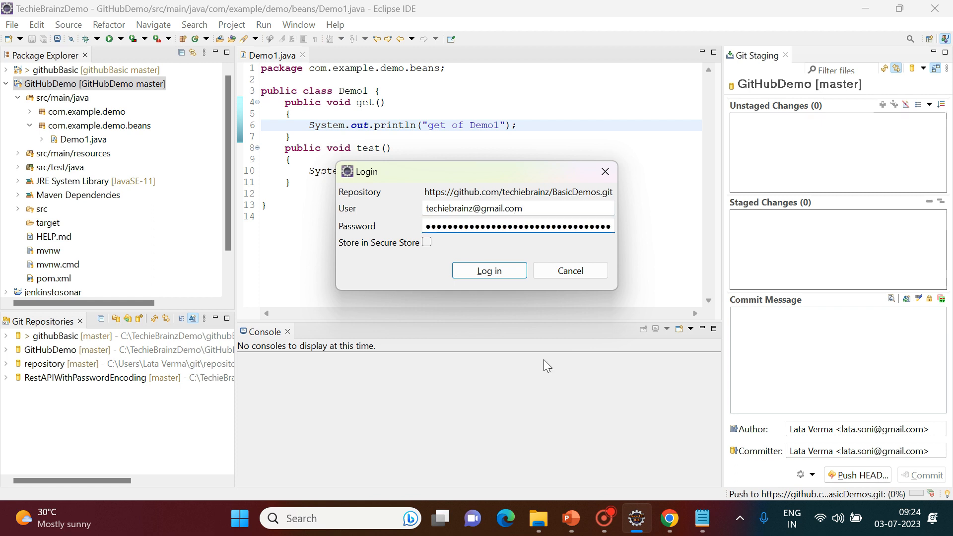
left_click(487, 272)
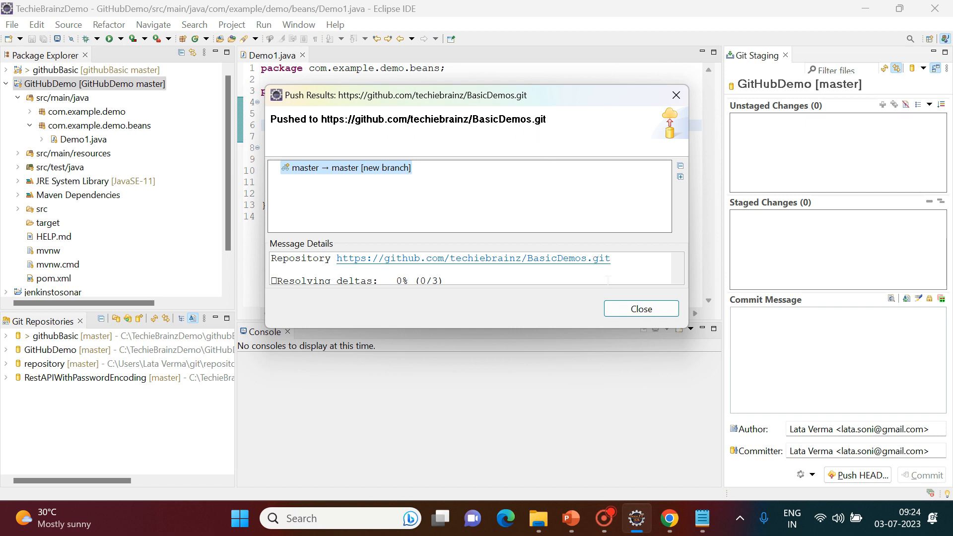
left_click(643, 313)
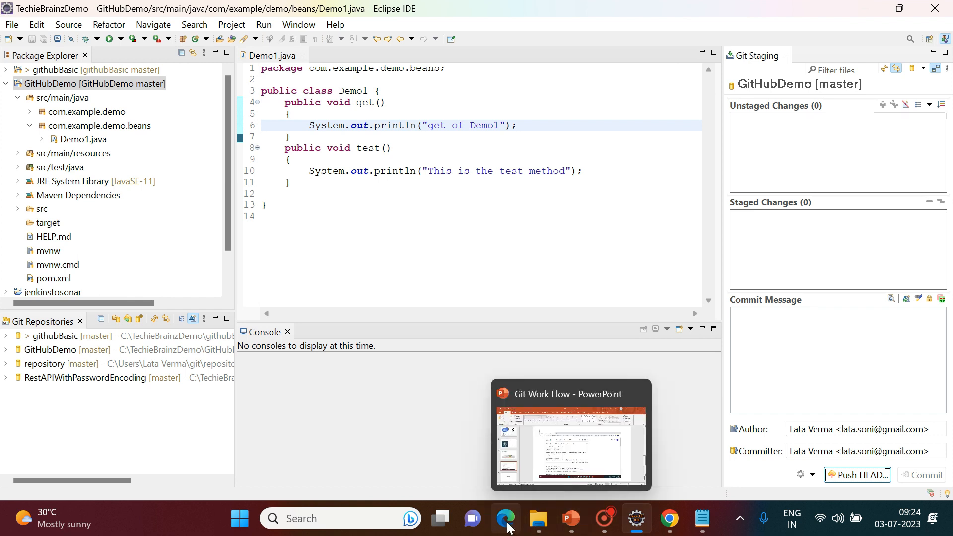
Open BasicDemos from the GitHub profile's Repositories list and highlight its latest 'Final Commit' message.
left_click(670, 518)
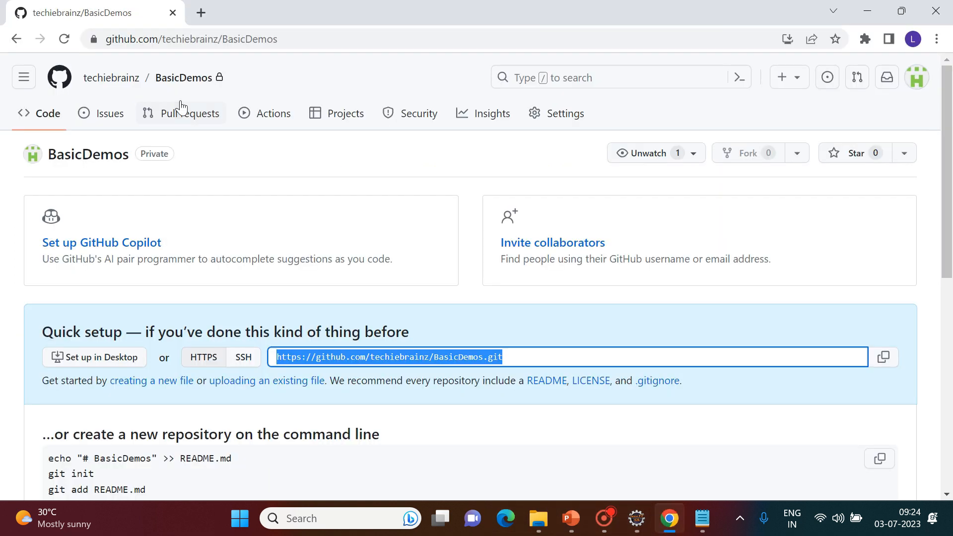
left_click(115, 87)
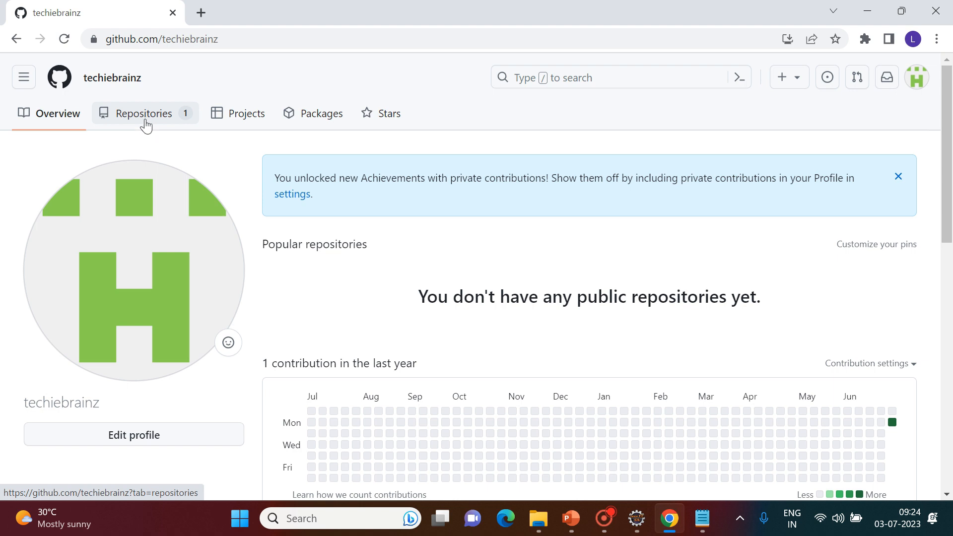
left_click(146, 124)
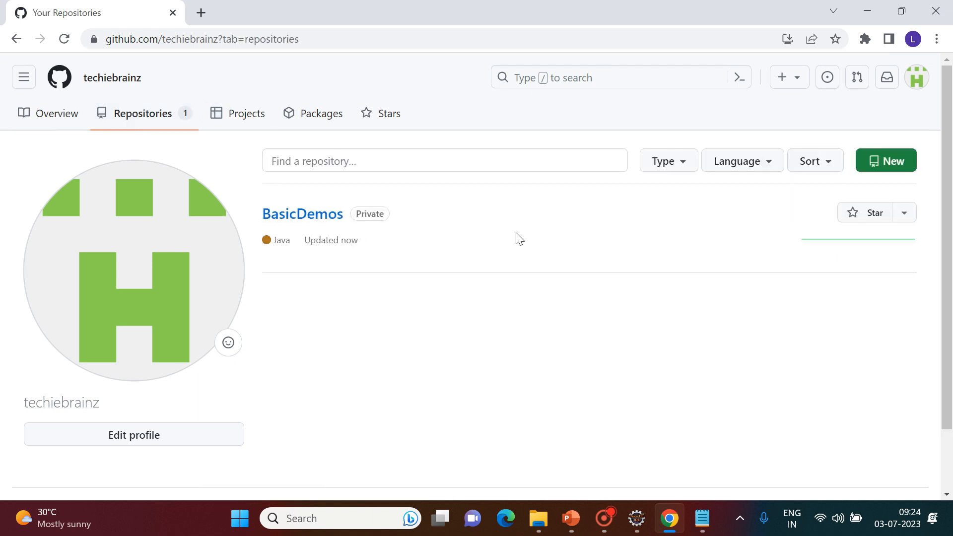
left_click(302, 215)
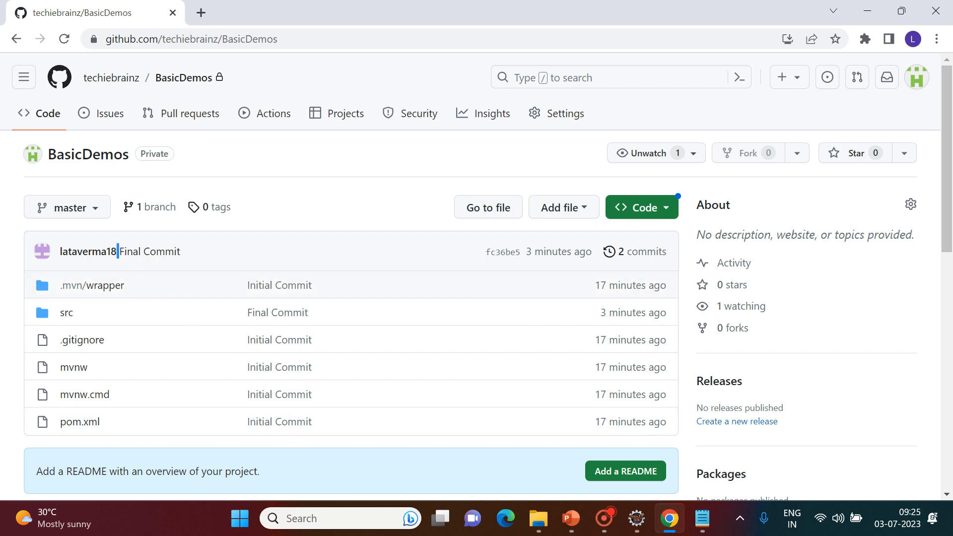
left_click_drag(119, 251, 180, 253)
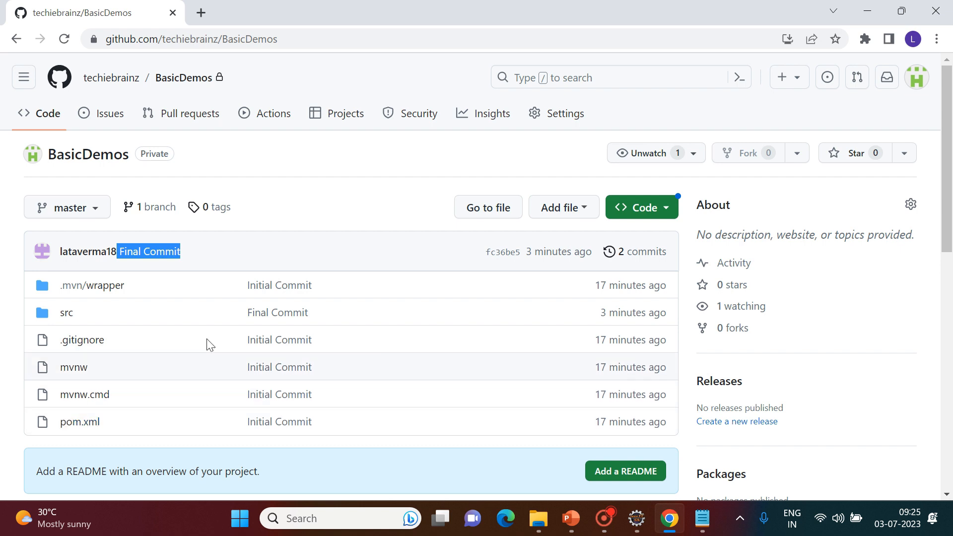
left_click(638, 529)
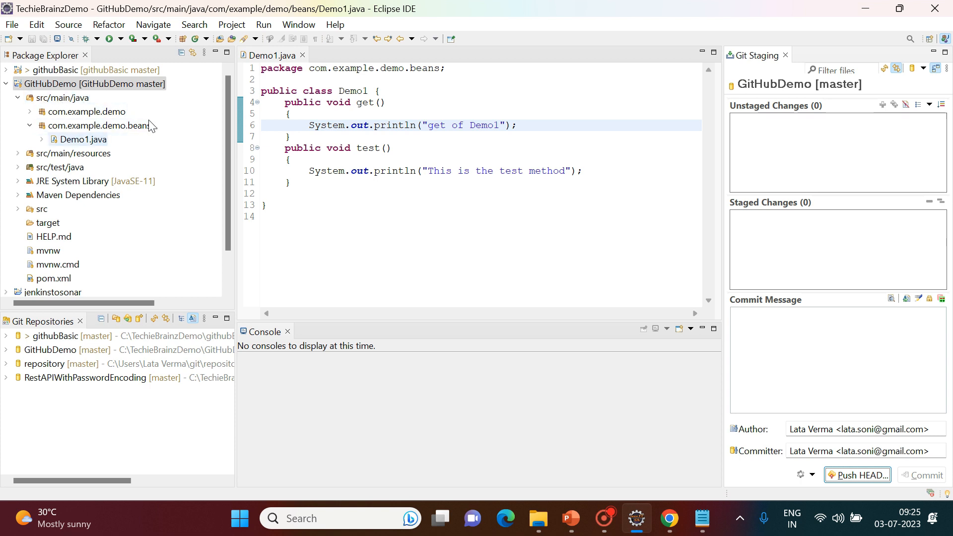
left_click(865, 15)
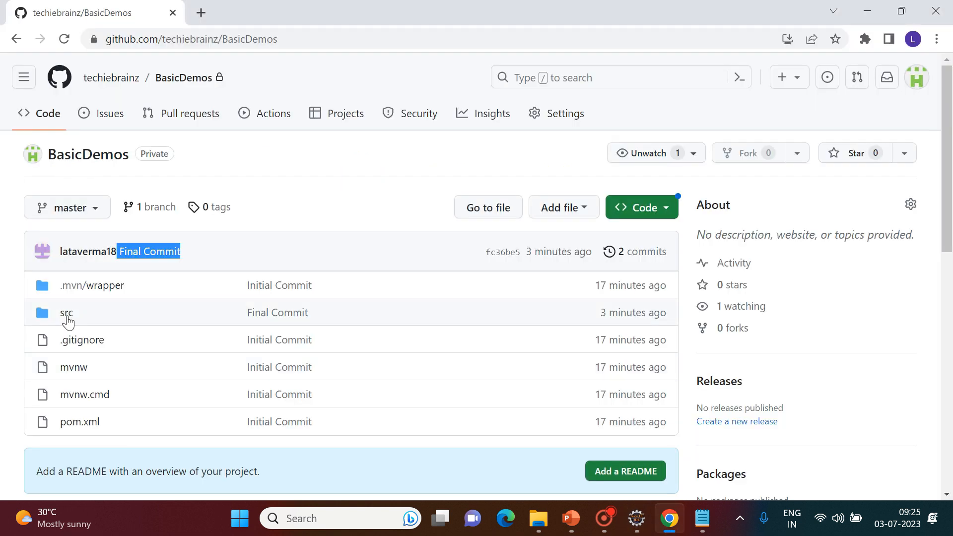
Browse the GitHub repository into src/main/java/com/example/demo.
left_click(71, 317)
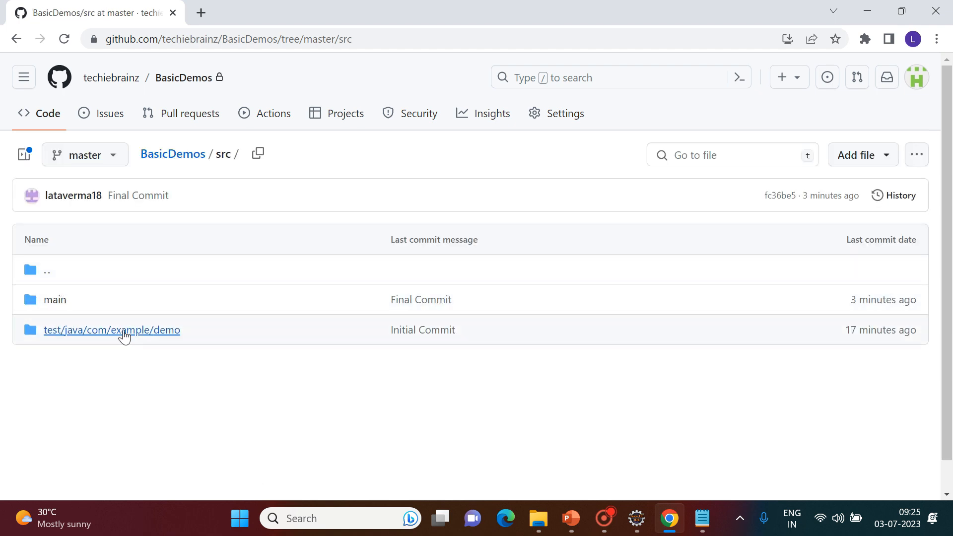
left_click(52, 302)
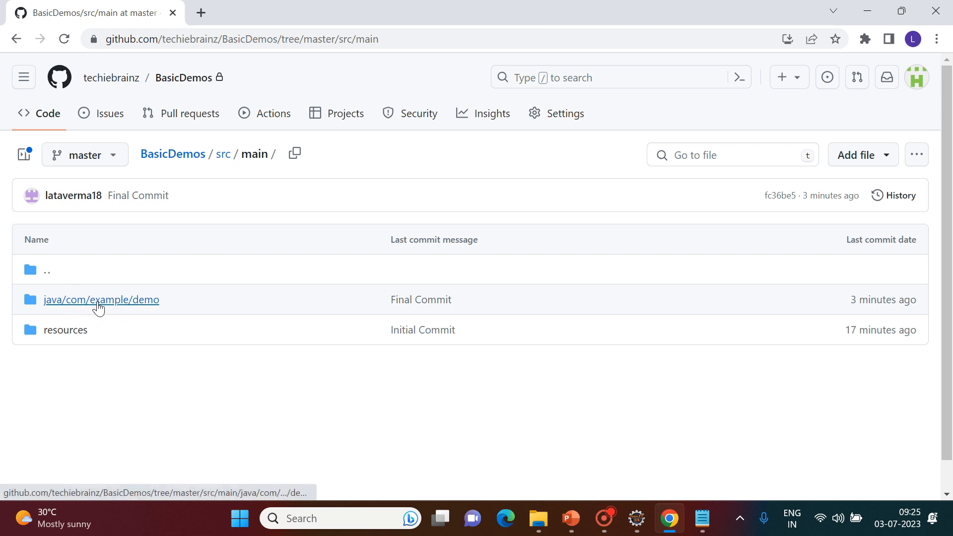
left_click(102, 301)
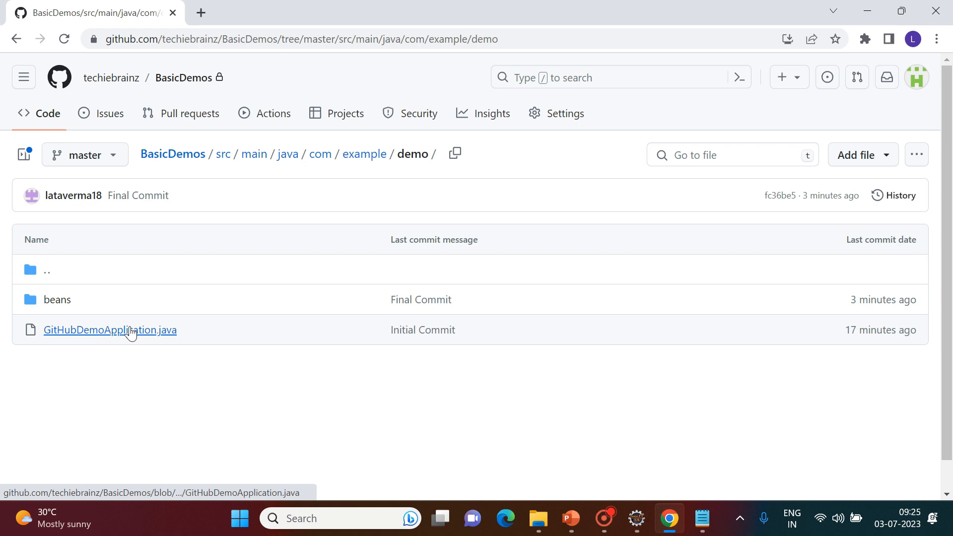
In Eclipse, expand the com.example.demo package and open GitHubDemoApplication.java.
left_click(637, 519)
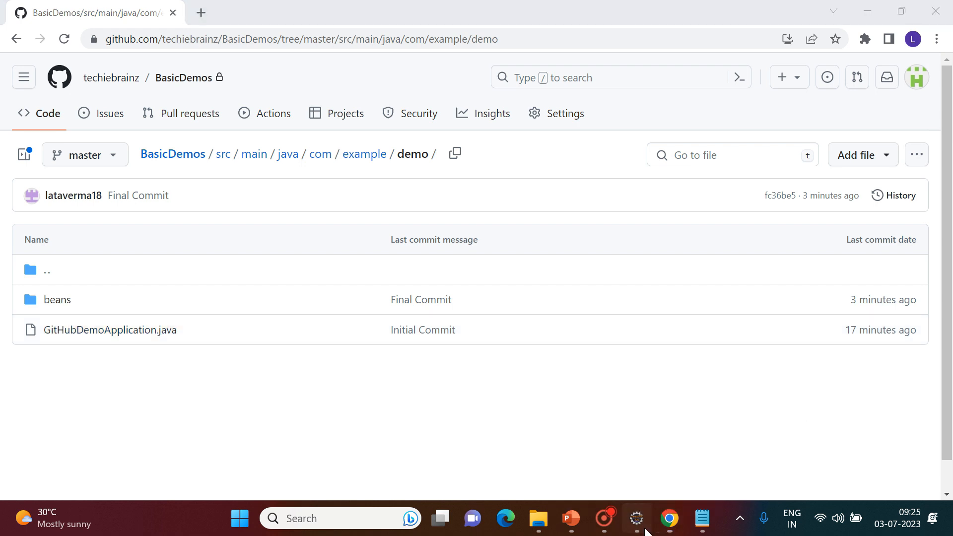
double_click(87, 111)
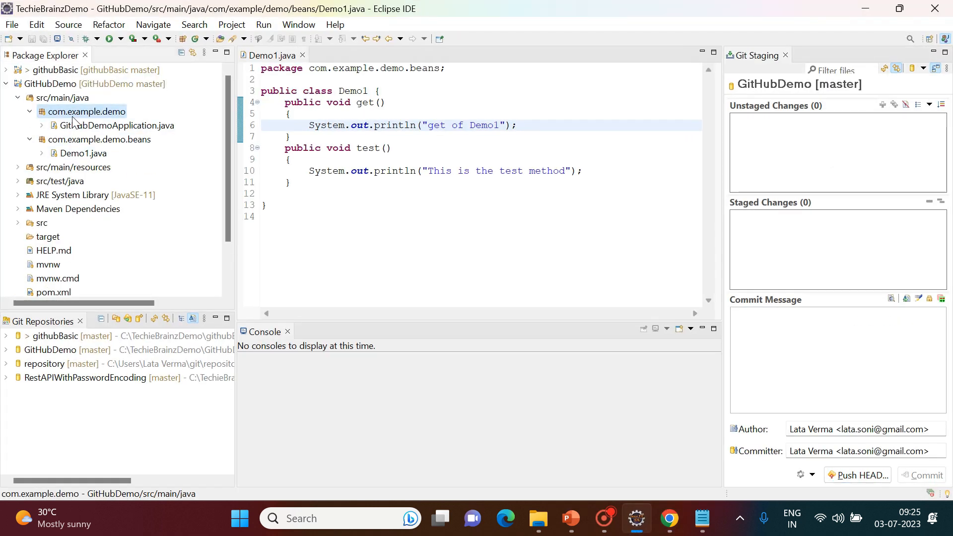
double_click(94, 126)
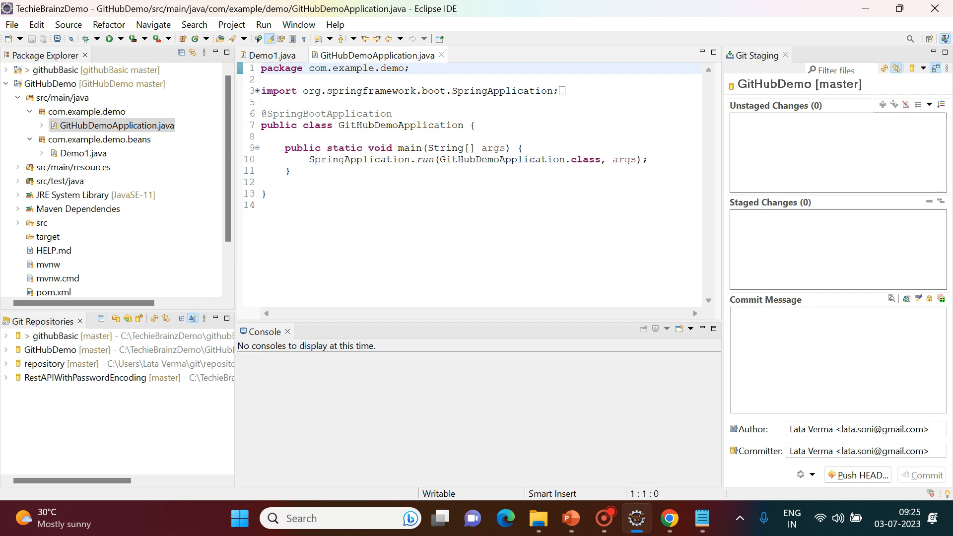
Back in GitHub, open beans/Demo1.java and scroll through the pushed source code.
left_click(874, 15)
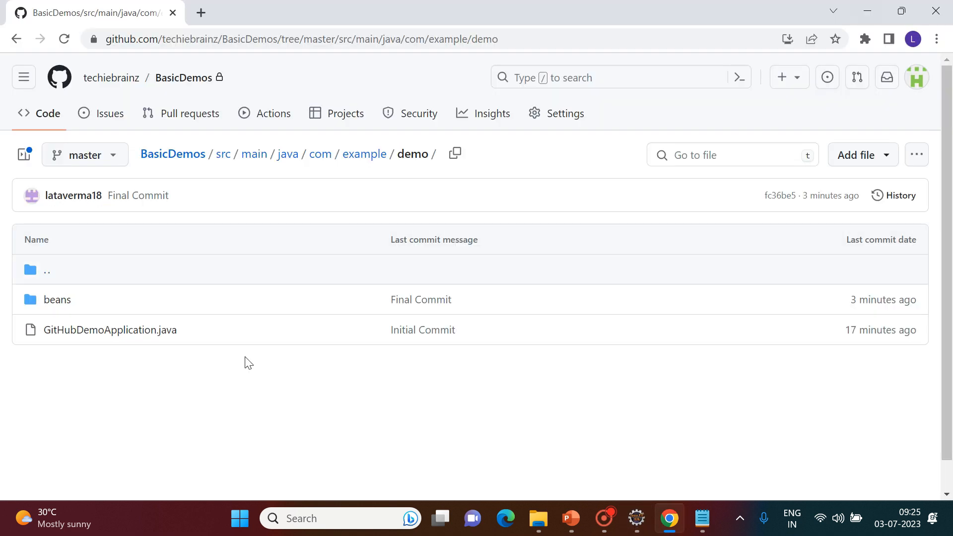
left_click(59, 301)
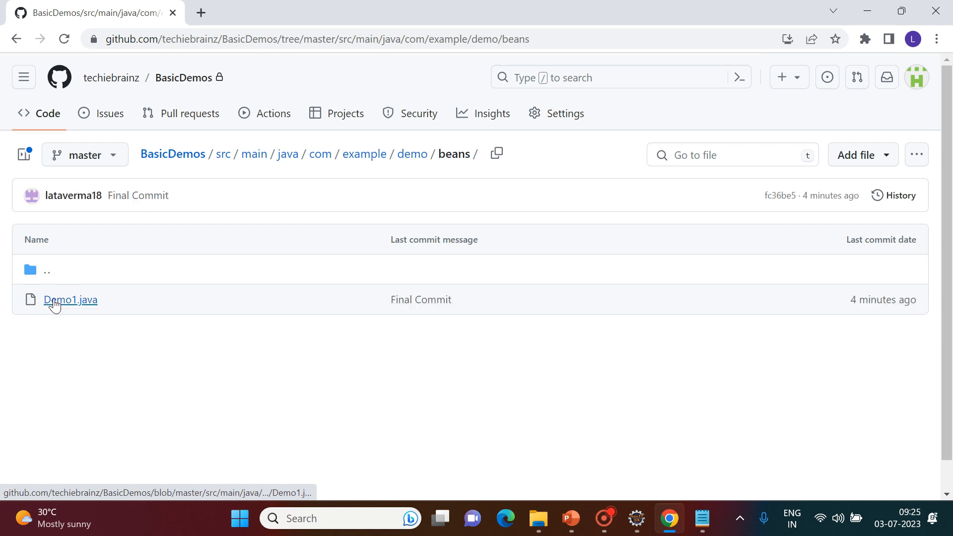
left_click(54, 301)
scroll(156, 350, "down", 1)
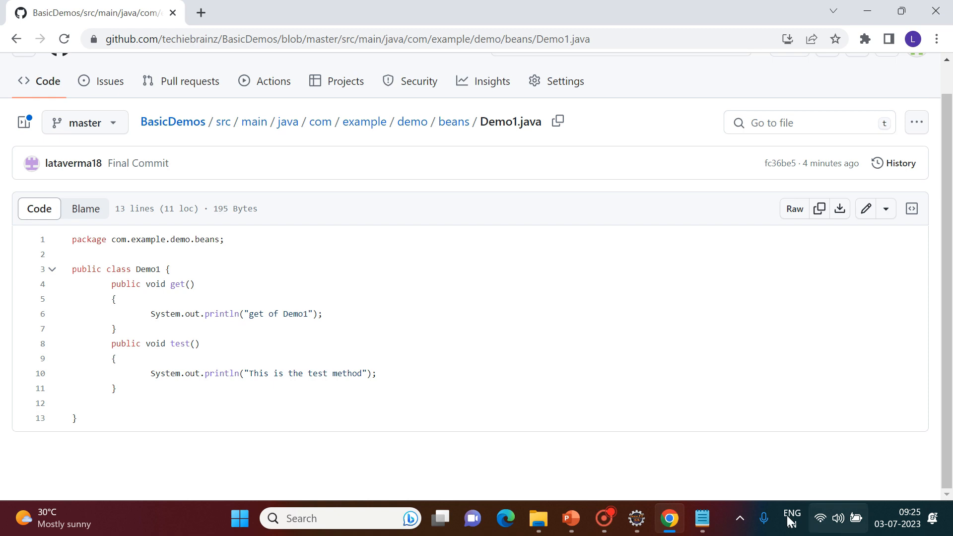
left_click(637, 519)
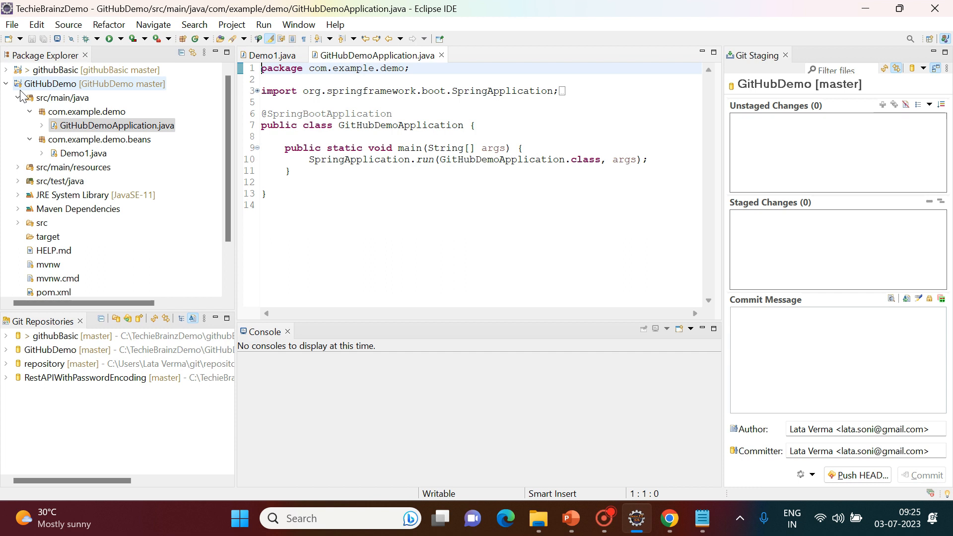
Select GitHubDemoApplication.java, then bring up the Git Work Flow deck and scroll toward the closing slide.
left_click(56, 130)
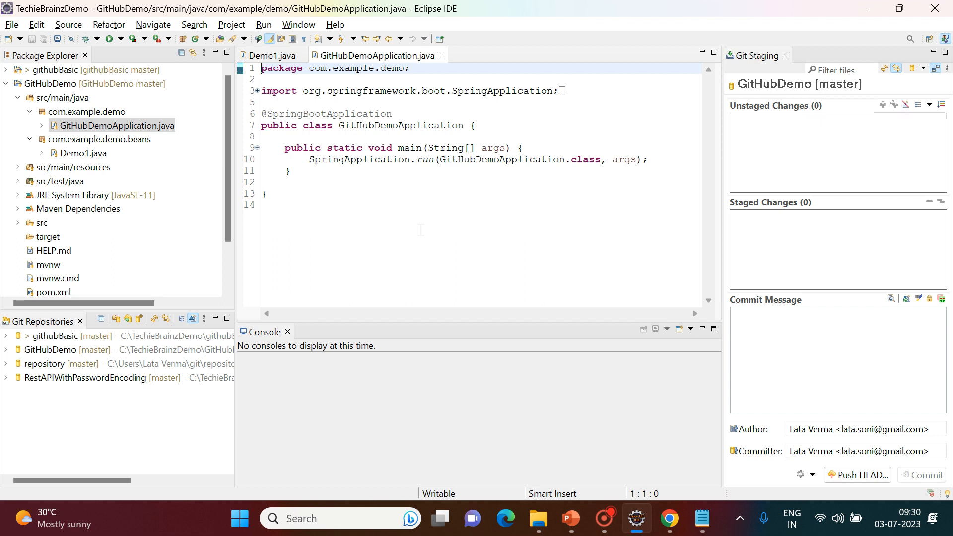
key("alt+Tab")
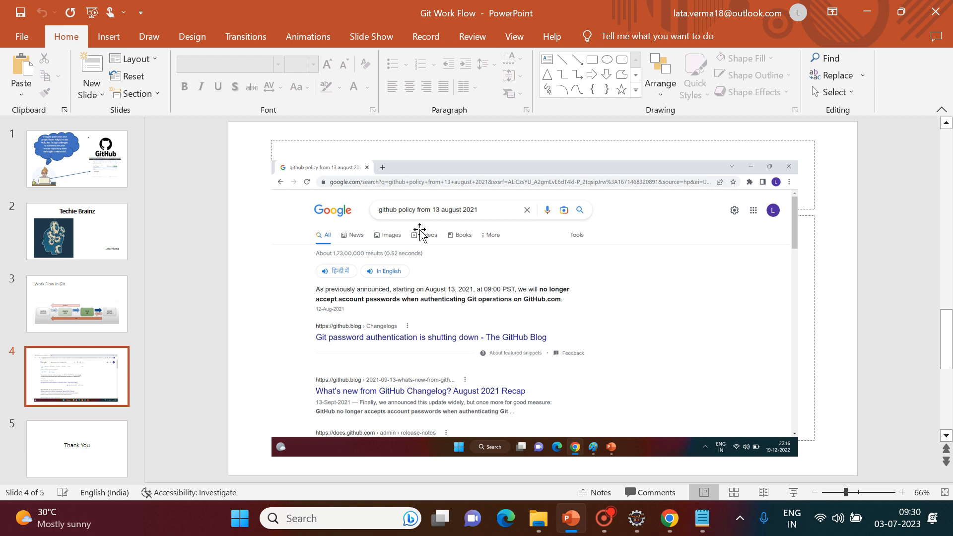
scroll(420, 232, "down", 1)
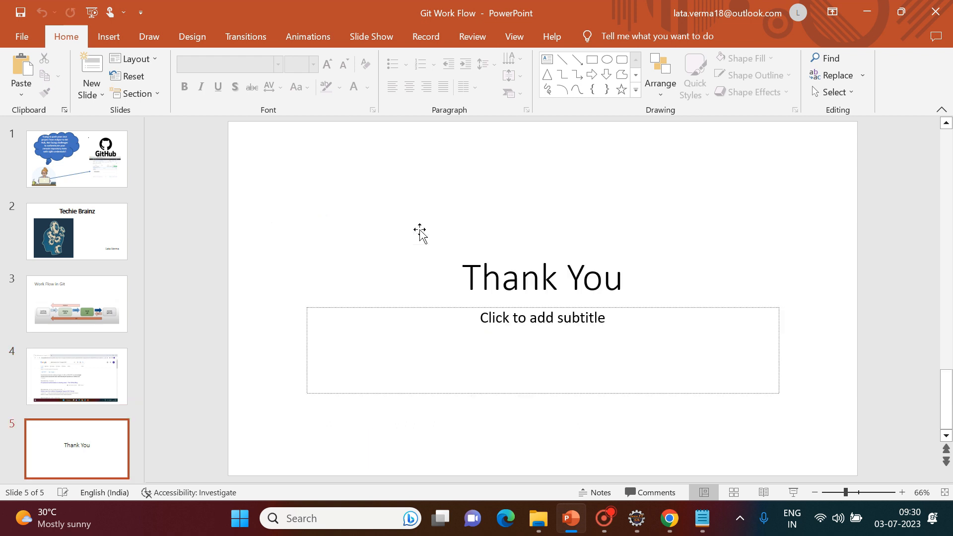